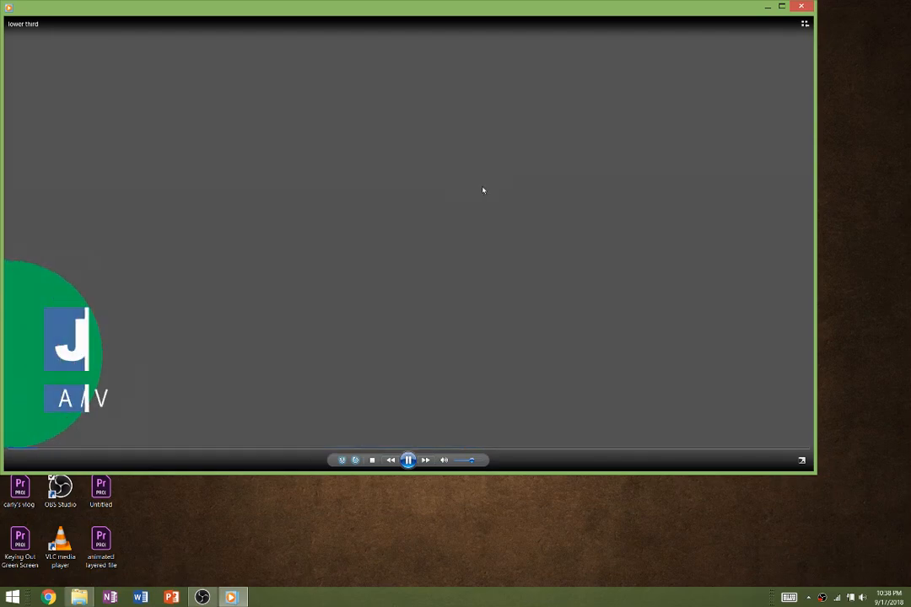
# Close the lower third video preview and minimize the lower thirds folder and OBS windows.
pyautogui.click(805, 7)
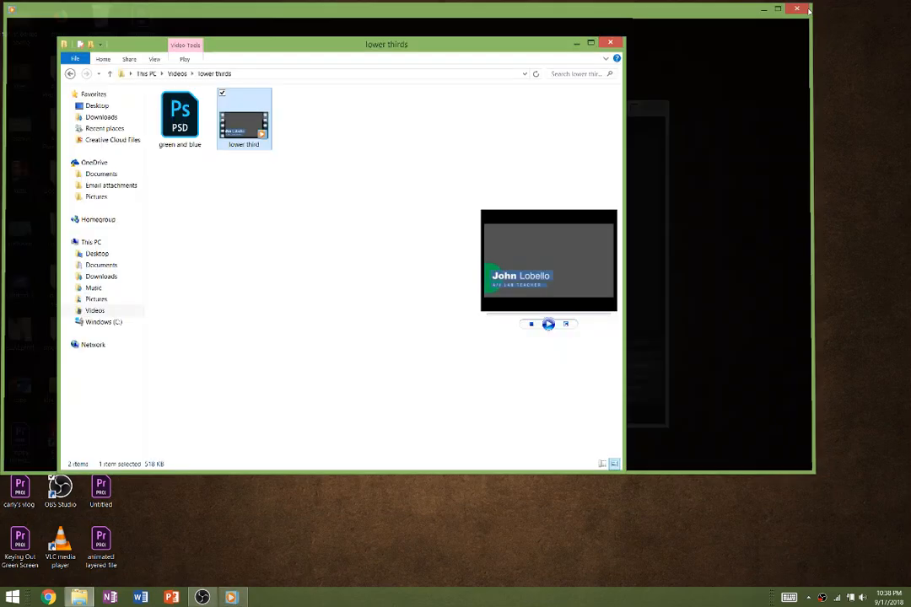
pyautogui.click(577, 41)
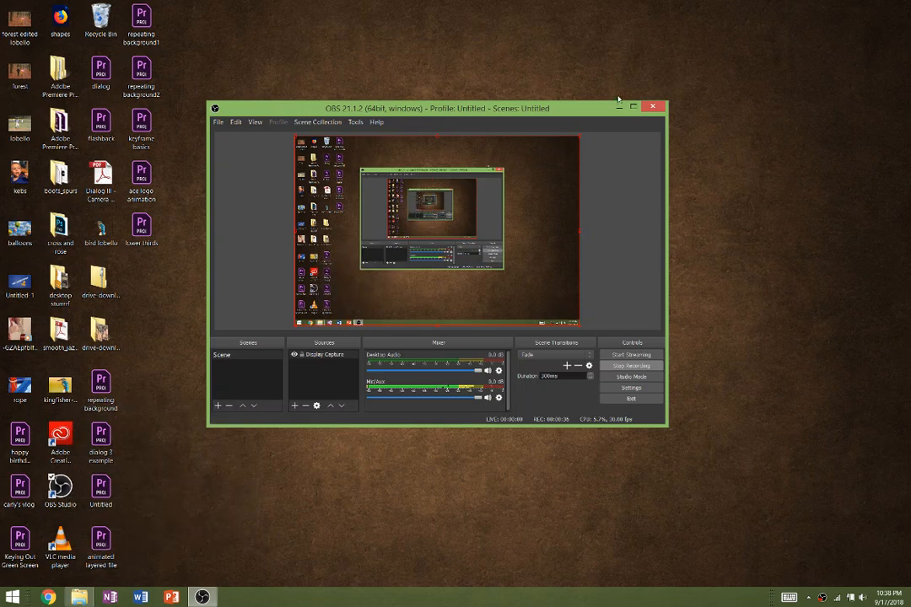
pyautogui.click(619, 104)
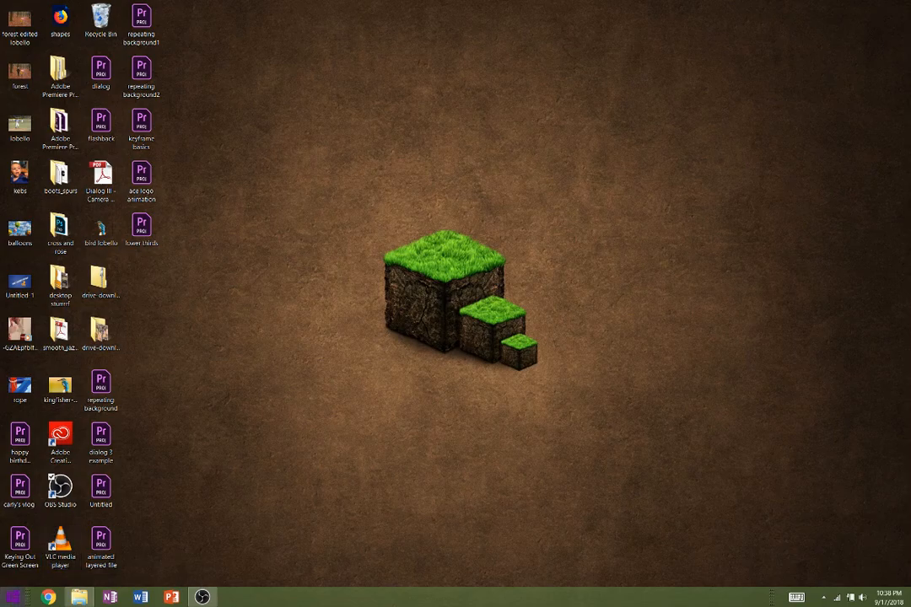
# Launch Adobe Photoshop CC 2018 and dismiss its startup notice.
pyautogui.click(13, 597)
pyautogui.click(78, 575)
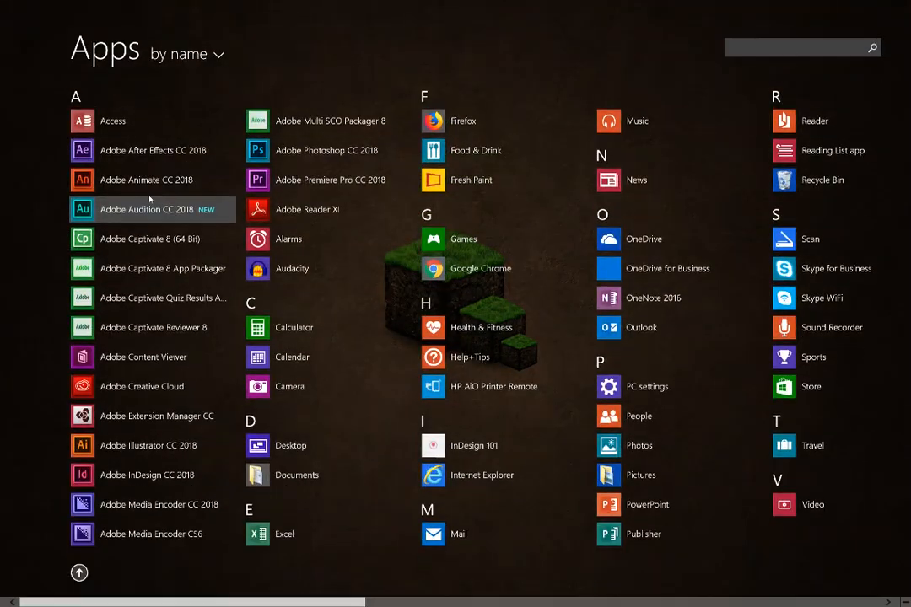
pyautogui.click(303, 149)
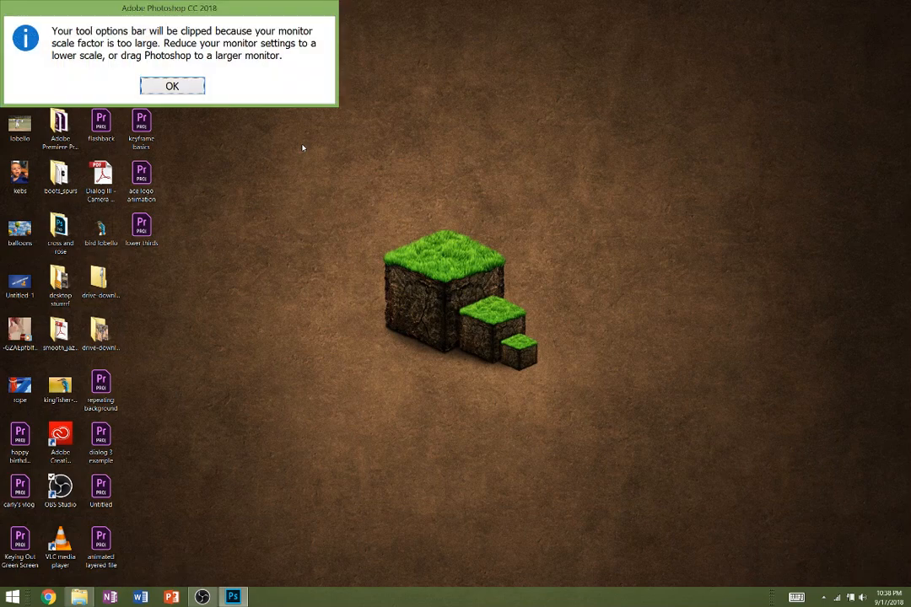
pyautogui.click(183, 87)
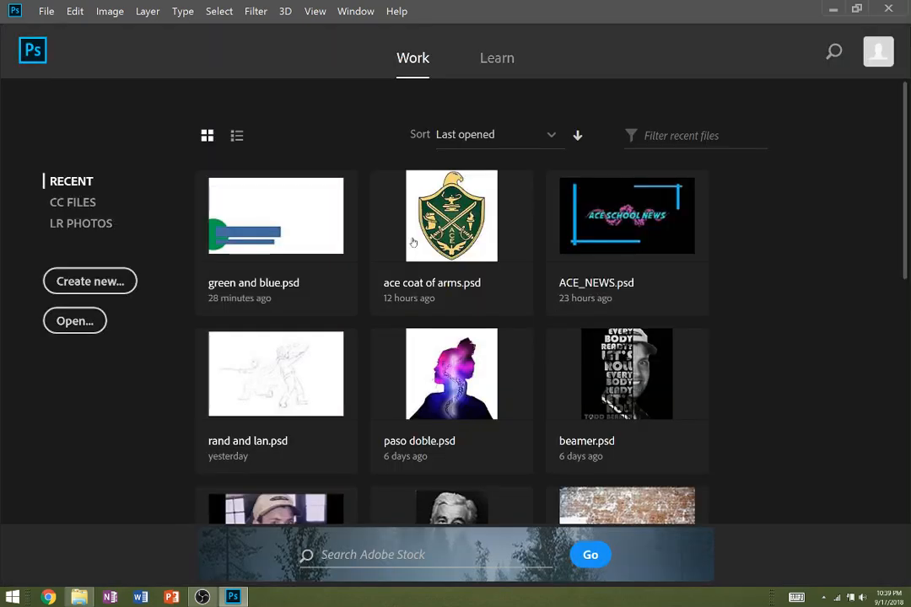
# Create a new film and video document with the HDTV 1080p preset, 1920 × 1080 pixels at 72 pixels/inch with a white background.
pyautogui.click(119, 280)
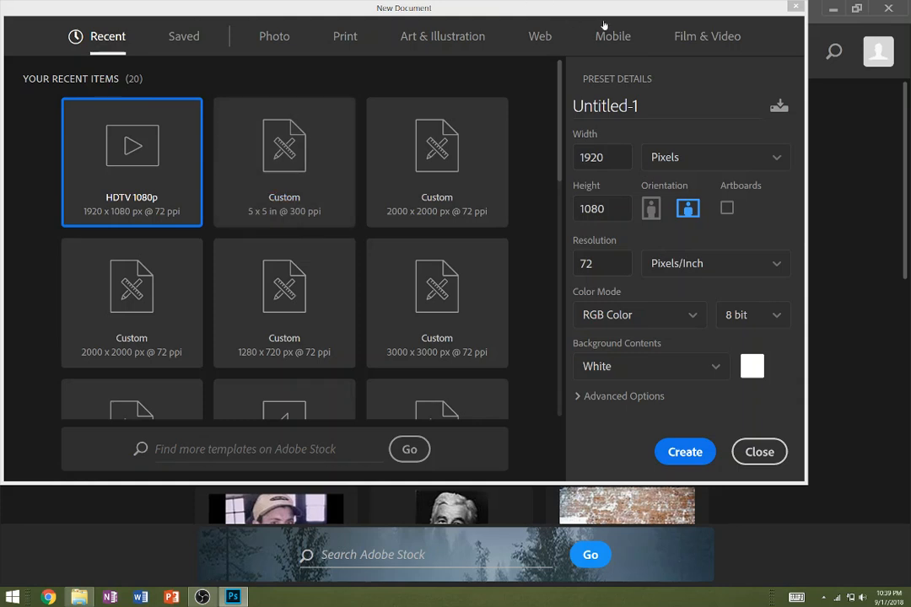
pyautogui.click(687, 39)
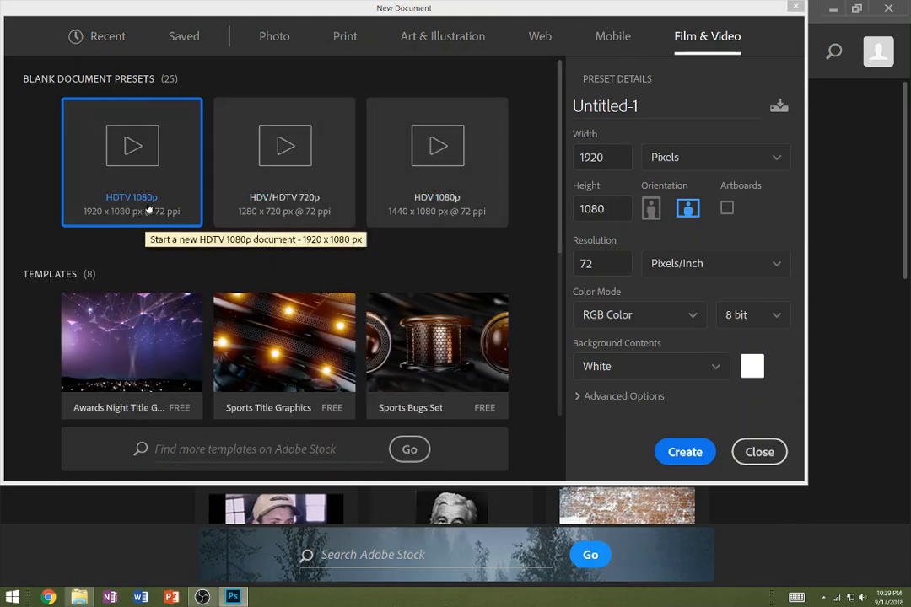
pyautogui.click(602, 158)
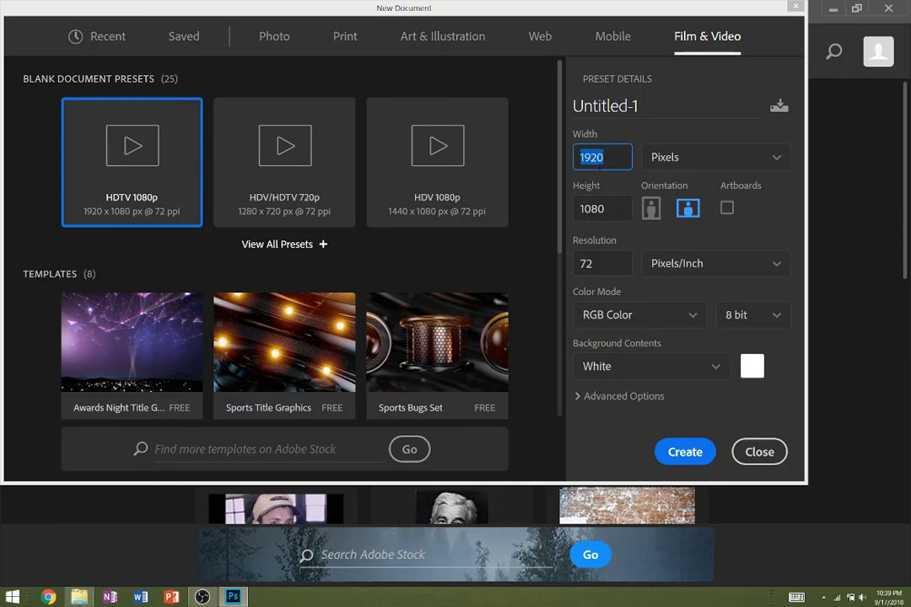
pyautogui.click(603, 208)
pyautogui.click(588, 264)
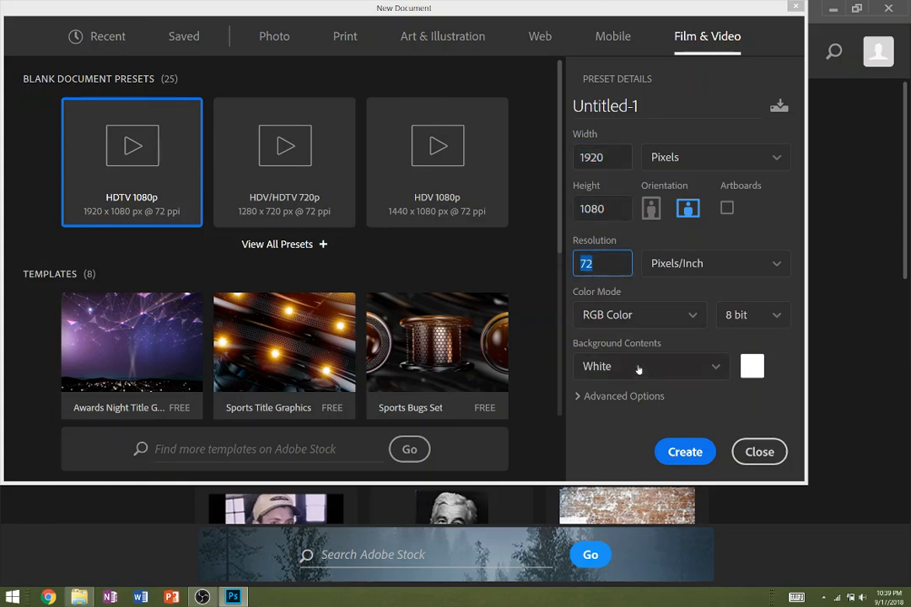
pyautogui.click(682, 453)
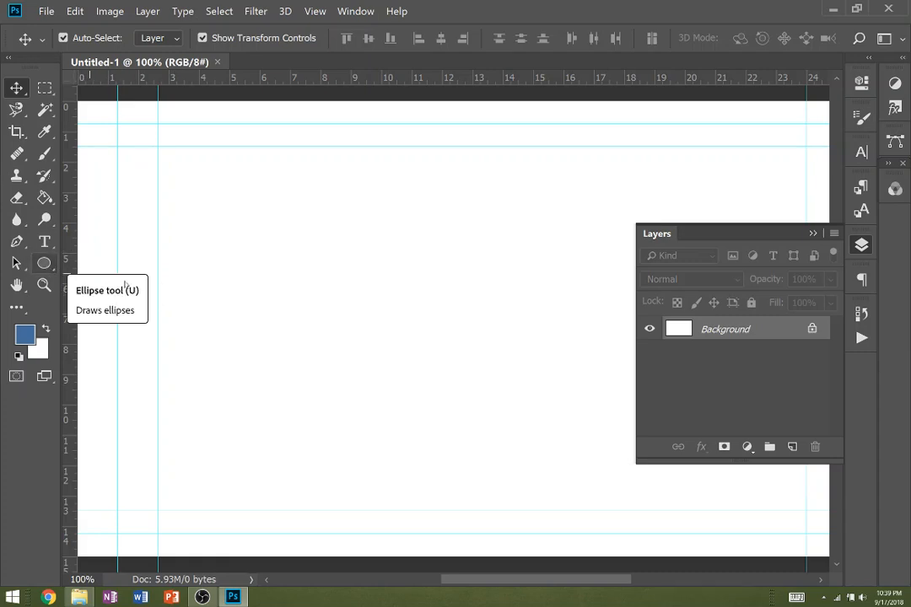
# Switch from the Ellipse tool to the Rectangle tool and keep it in Shape mode.
pyautogui.press('u')
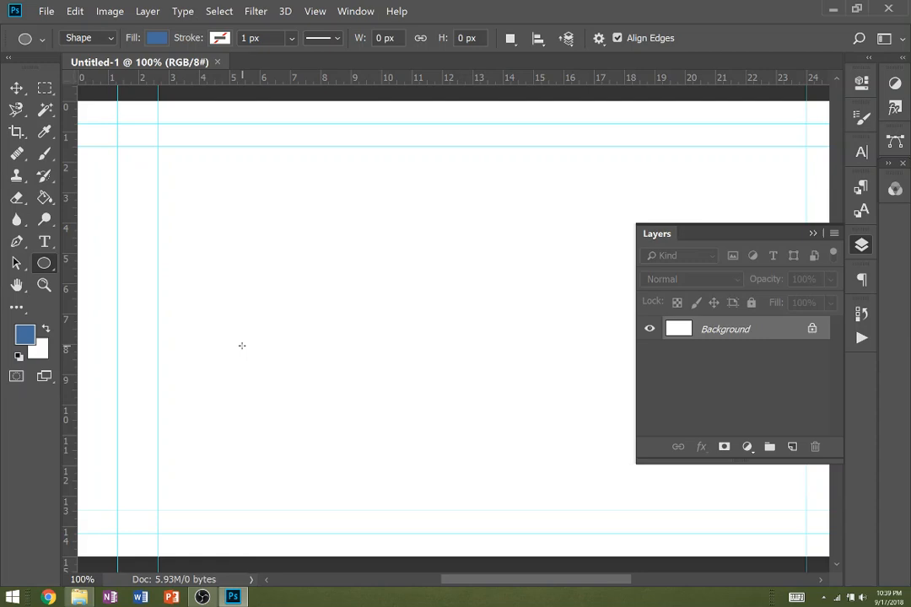
pyautogui.rightClick(45, 266)
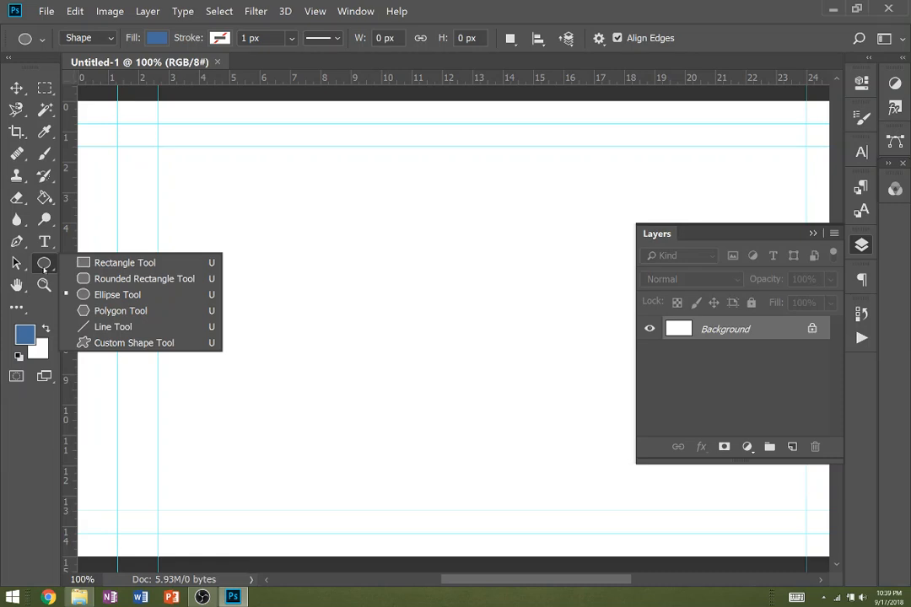
pyautogui.click(107, 265)
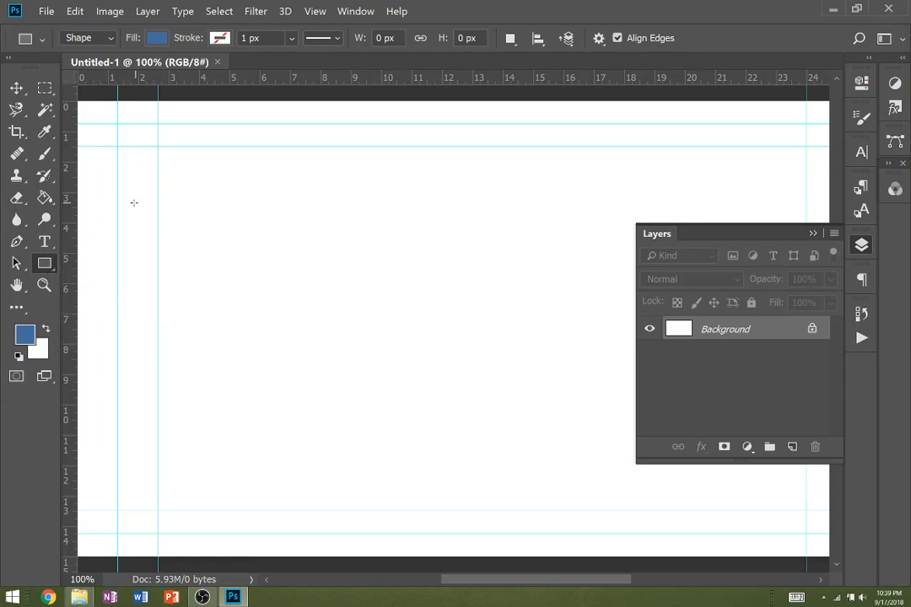
pyautogui.click(81, 40)
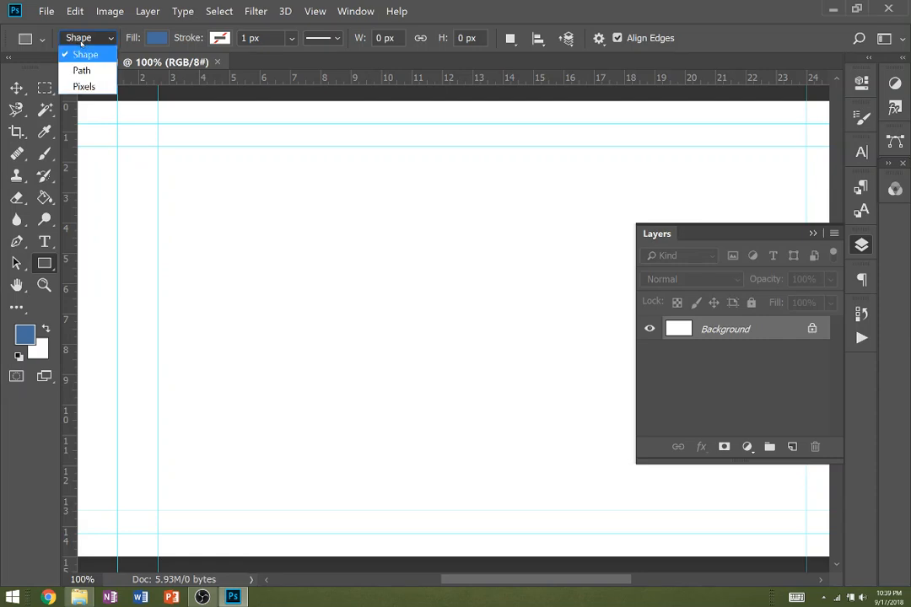
pyautogui.click(81, 57)
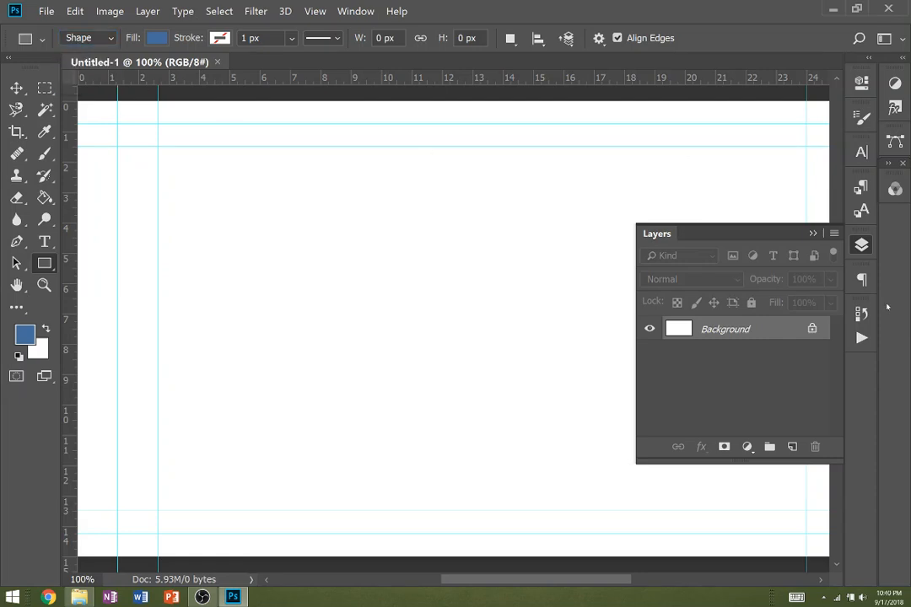
# Hide the Layers panel and bring it back into view.
pyautogui.click(868, 247)
pyautogui.click(868, 248)
pyautogui.click(354, 11)
pyautogui.click(410, 349)
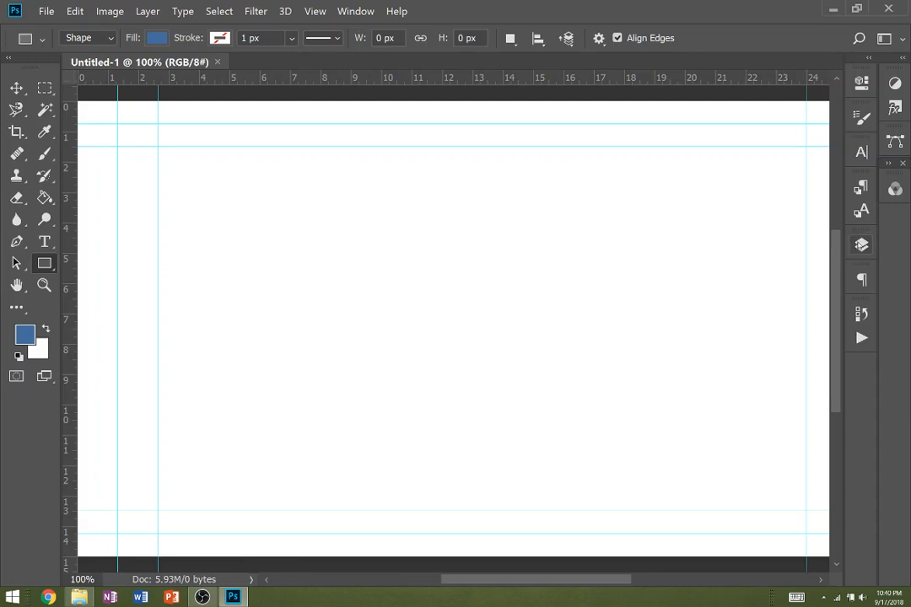
pyautogui.click(860, 245)
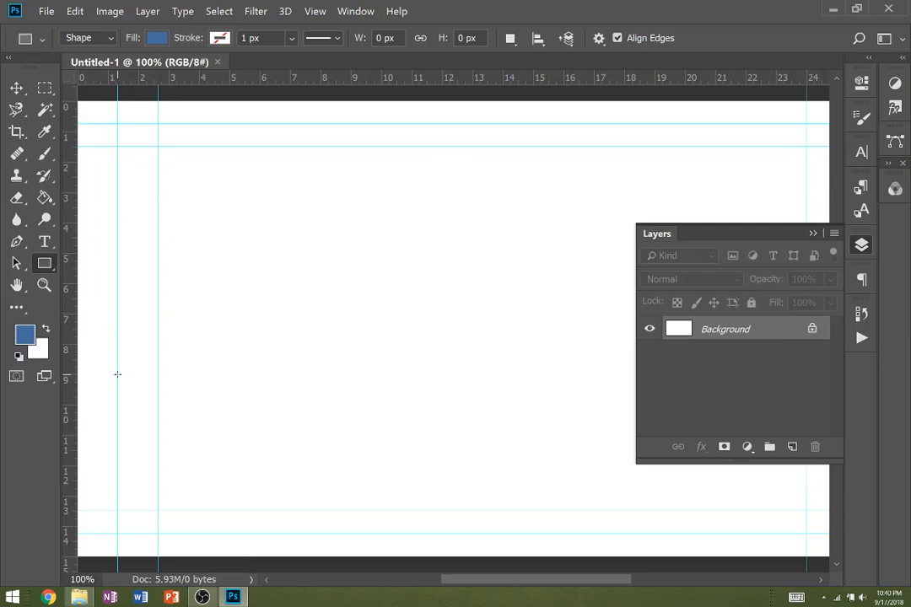
# Draw a blue rectangle about 916 × 174 px from the outer left guide in the lower canvas, and one about 772 × 57 px beneath it.
pyautogui.moveTo(118, 374); pyautogui.dragTo(504, 448)
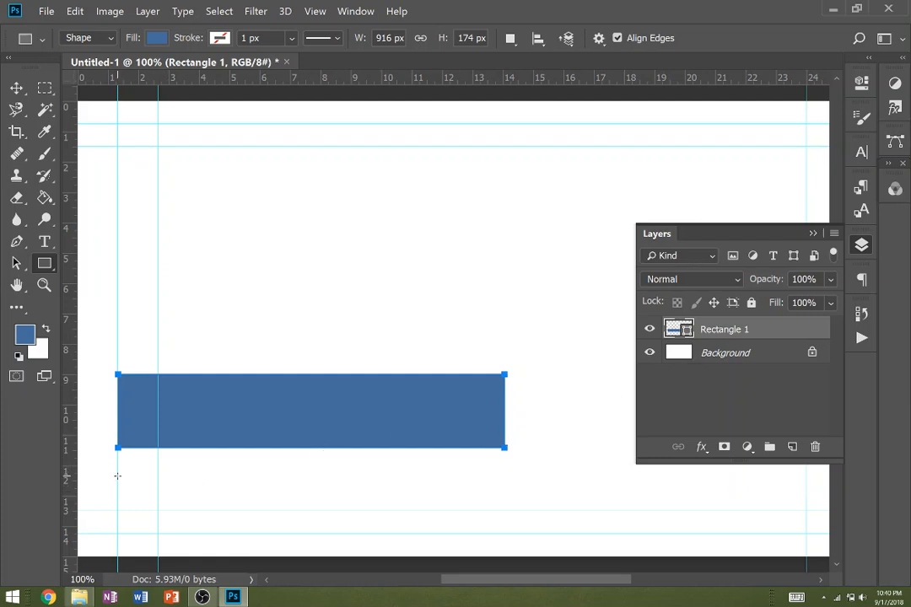
pyautogui.moveTo(118, 471); pyautogui.dragTo(443, 493)
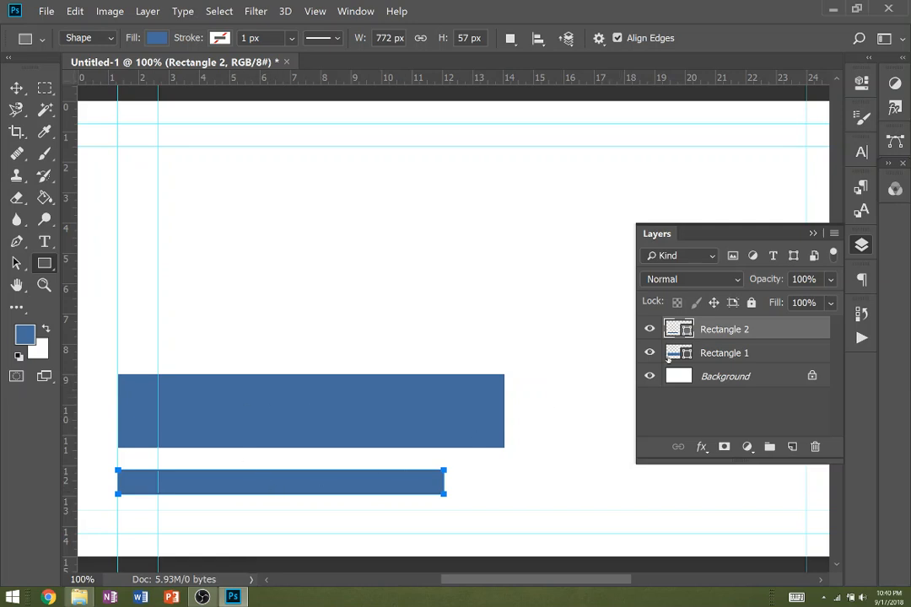
# Reorder the layers so the larger rectangle is above the smaller one, and rename the larger rectangle's layer to Name.
pyautogui.moveTo(725, 330); pyautogui.dragTo(728, 357)
pyautogui.click(720, 339)
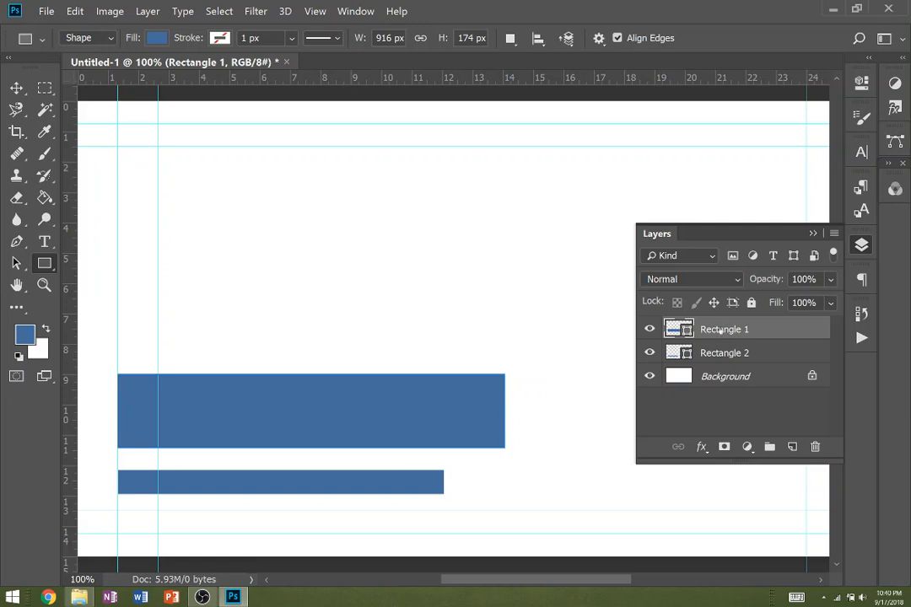
pyautogui.doubleClick(722, 331)
pyautogui.write('Name')
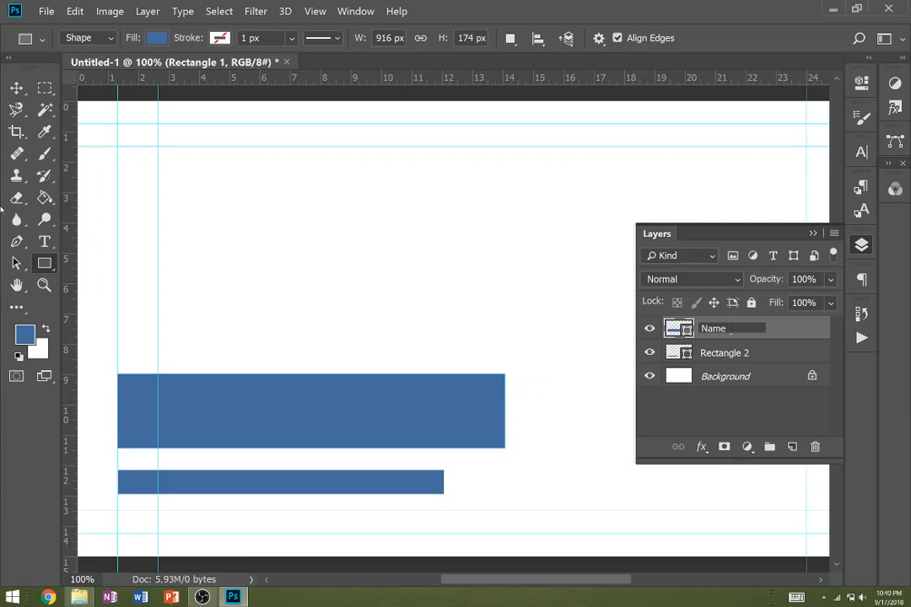
pyautogui.click(17, 90)
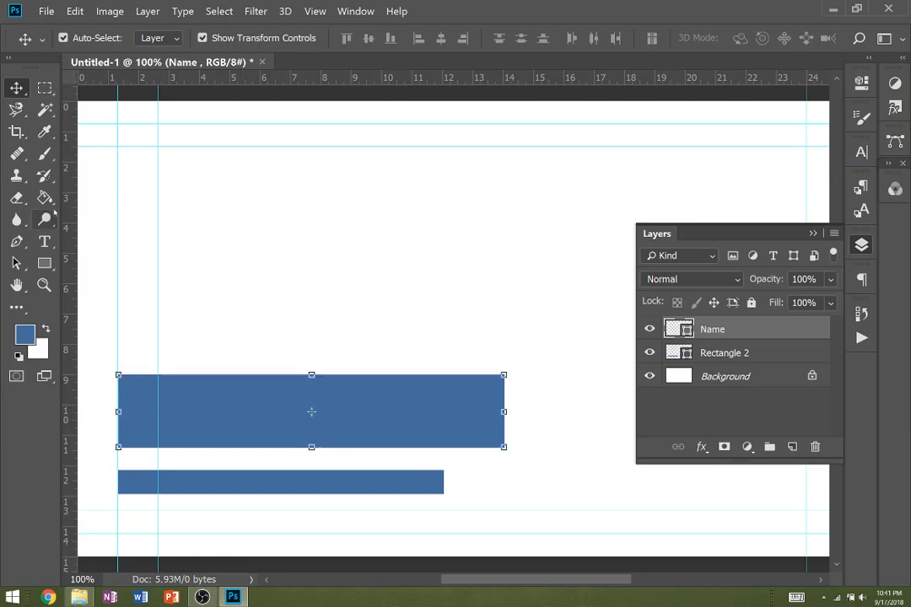
# Try red and green fills on the larger rectangle and return it to blue.
pyautogui.click(45, 263)
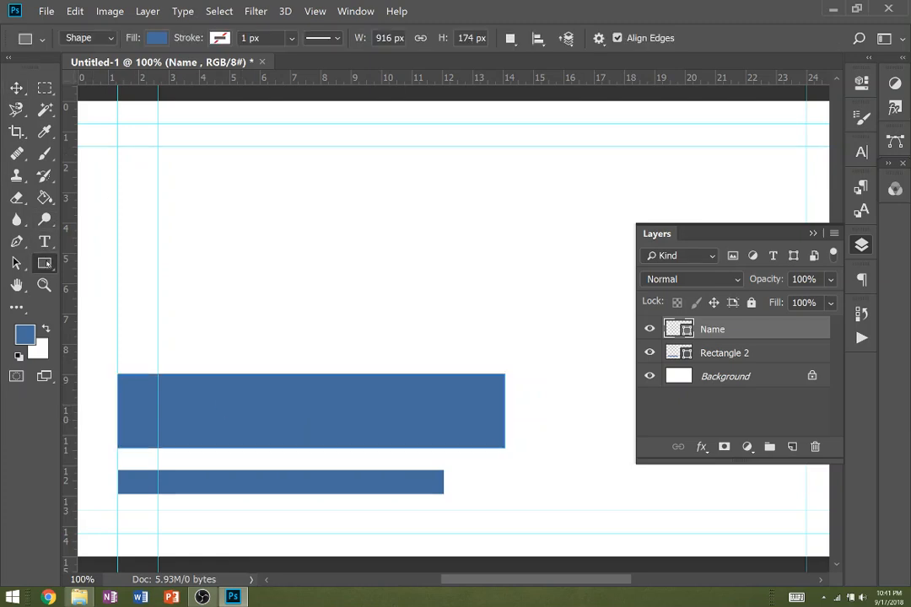
pyautogui.click(156, 37)
pyautogui.click(169, 125)
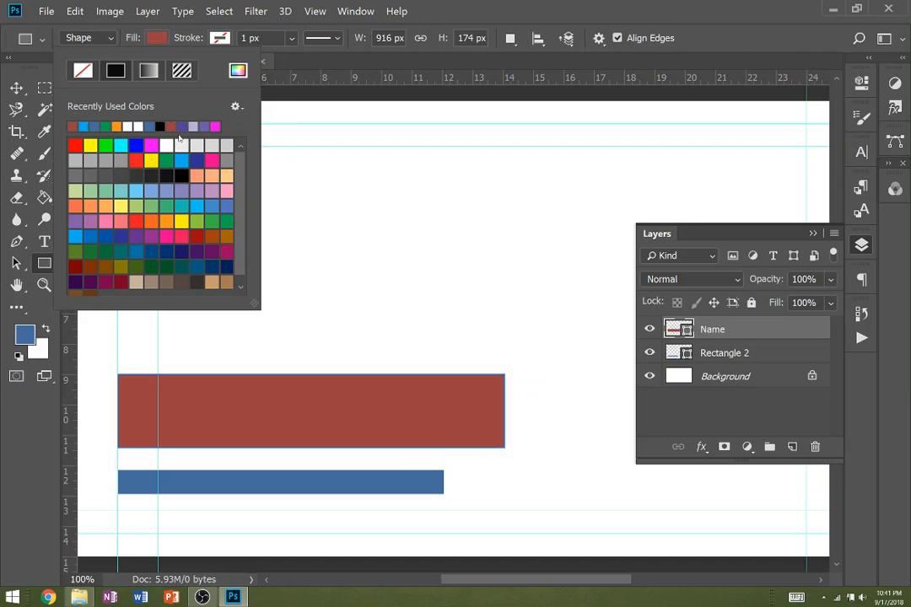
pyautogui.click(167, 161)
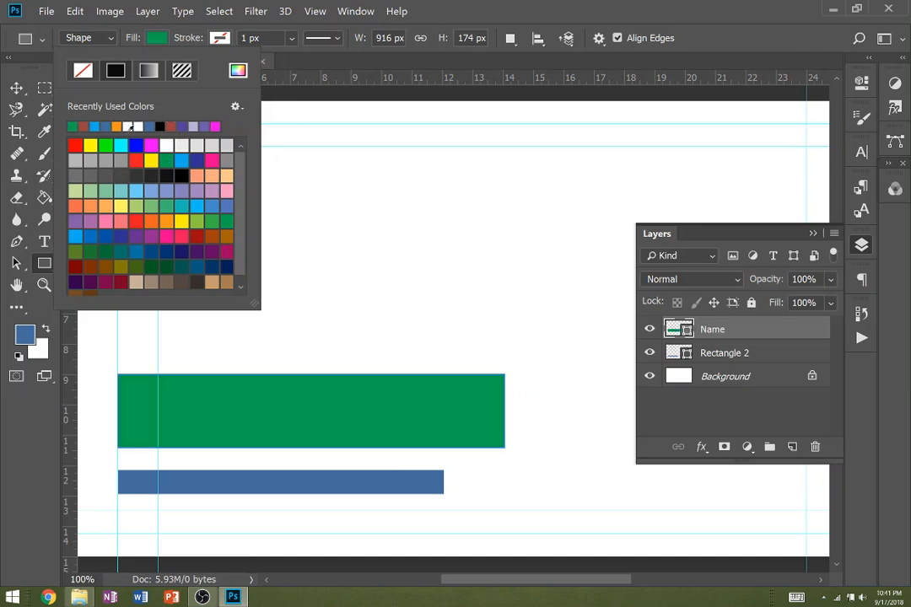
pyautogui.click(94, 125)
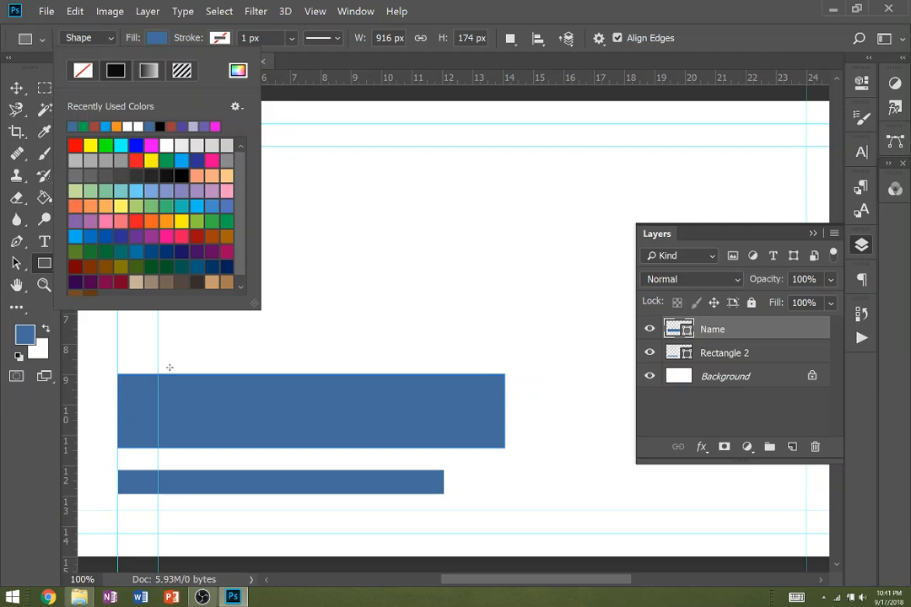
pyautogui.click(14, 477)
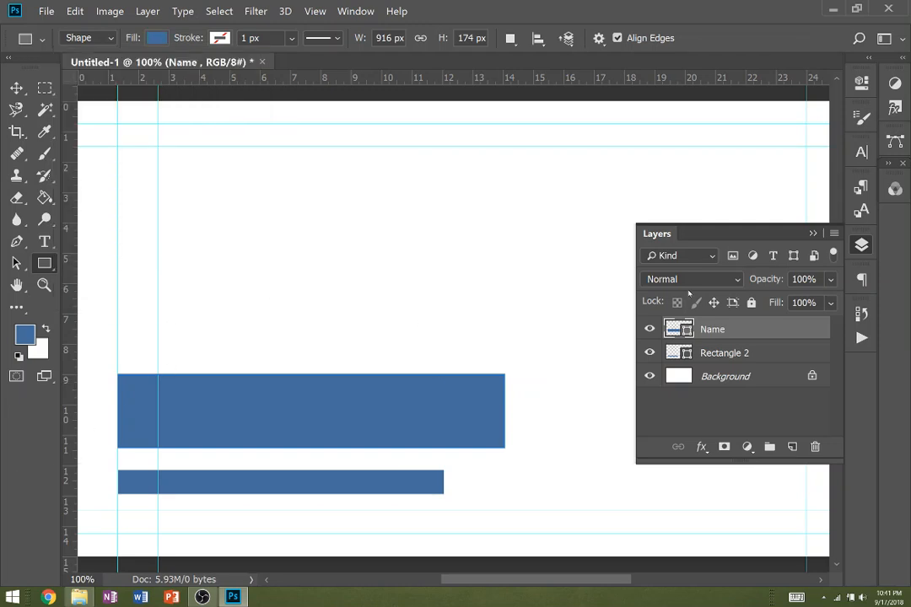
# Rename the larger rectangle's layer to Name blue and the smaller rectangle's layer to subtitle blue.
pyautogui.doubleClick(714, 331)
pyautogui.click(735, 327)
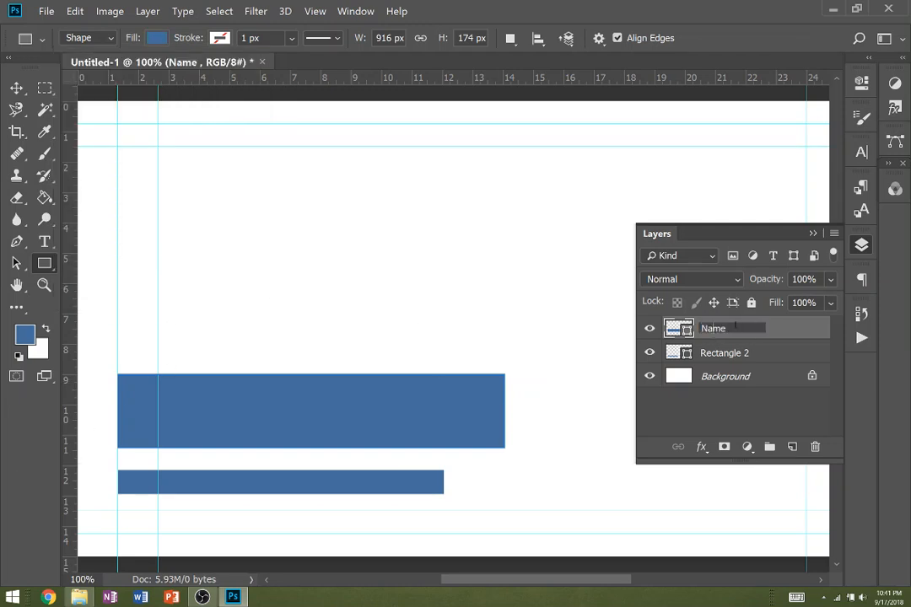
pyautogui.write('blue')
pyautogui.click(724, 353)
pyautogui.doubleClick(724, 352)
pyautogui.write('subt')
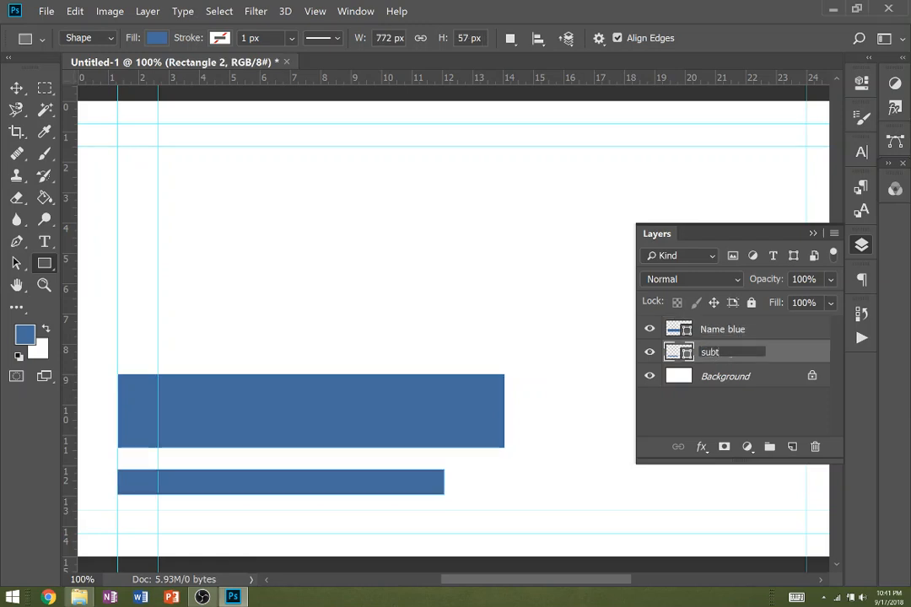
pyautogui.write('itle blue')
pyautogui.press('Return')
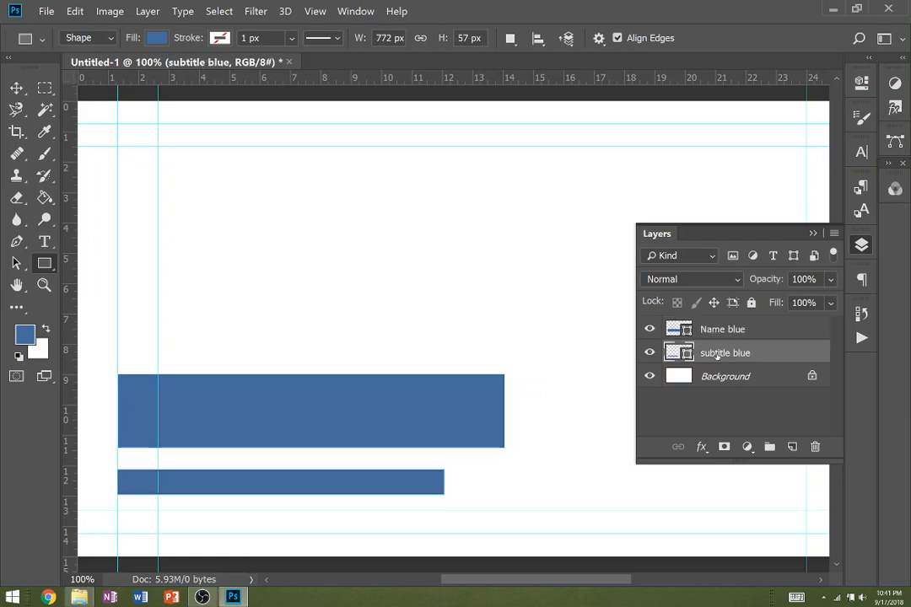
# Duplicate the Name blue layer as a new layer named Name white.
pyautogui.click(723, 330)
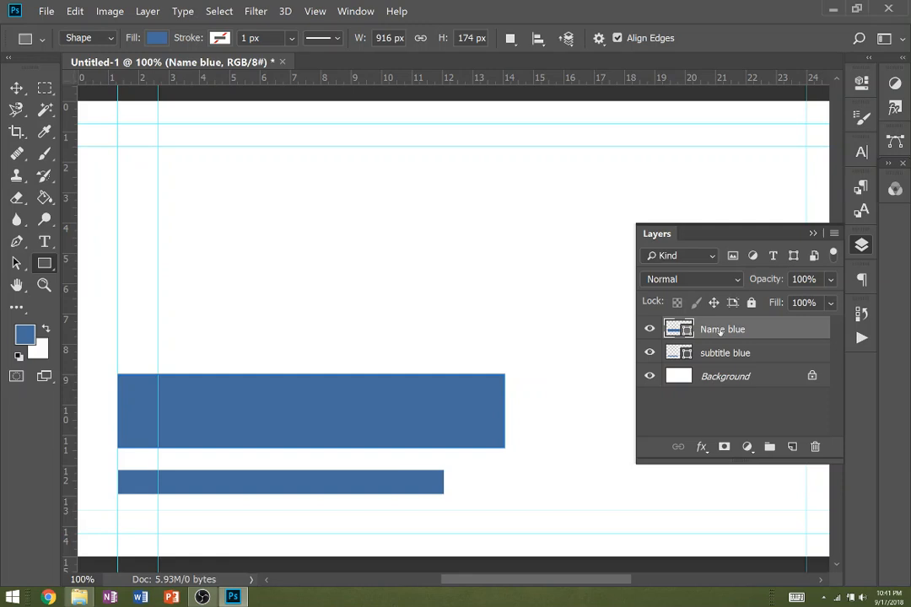
pyautogui.rightClick(722, 332)
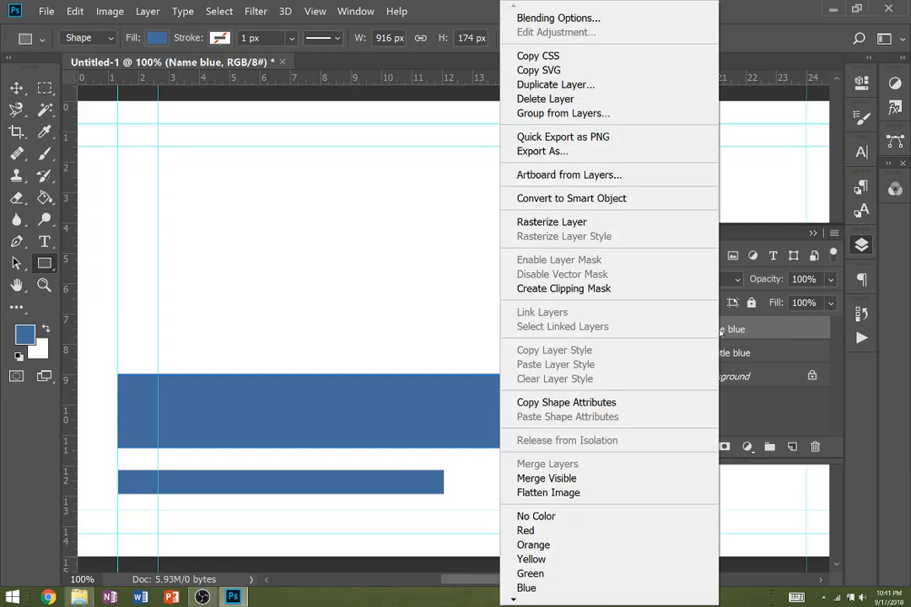
pyautogui.click(575, 86)
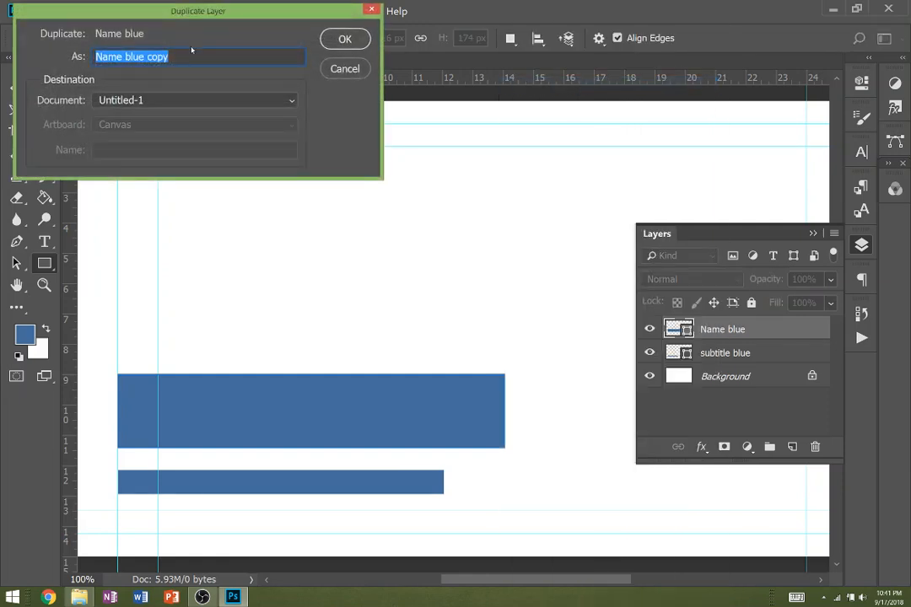
pyautogui.click(191, 52)
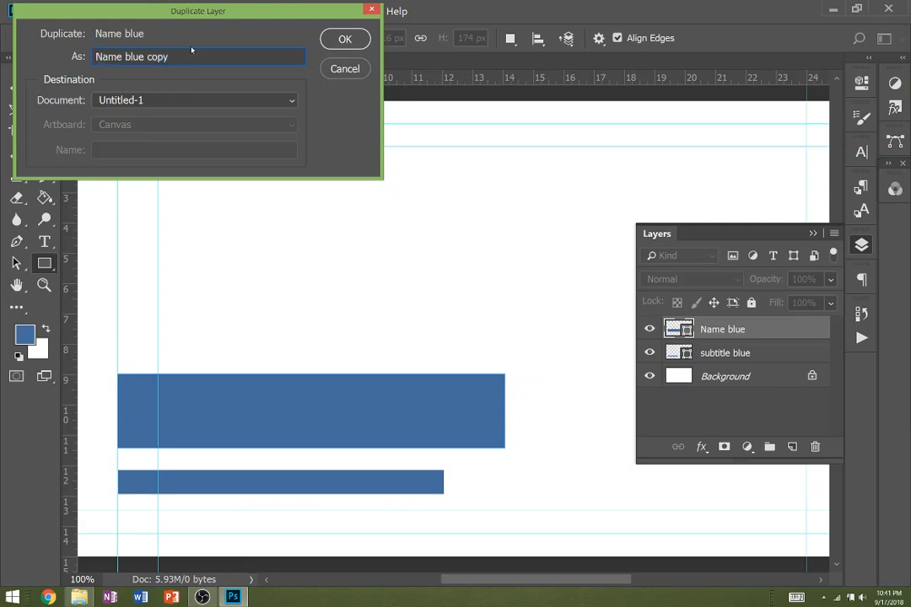
pyautogui.press('BackSpace')
pyautogui.press('BackSpace')
pyautogui.press('BackSpace')
pyautogui.press('BackSpace')
pyautogui.press('BackSpace')
pyautogui.press('BackSpace')
pyautogui.press('BackSpace')
pyautogui.press('BackSpace')
pyautogui.press('BackSpace')
pyautogui.write('white')
pyautogui.press('Return')
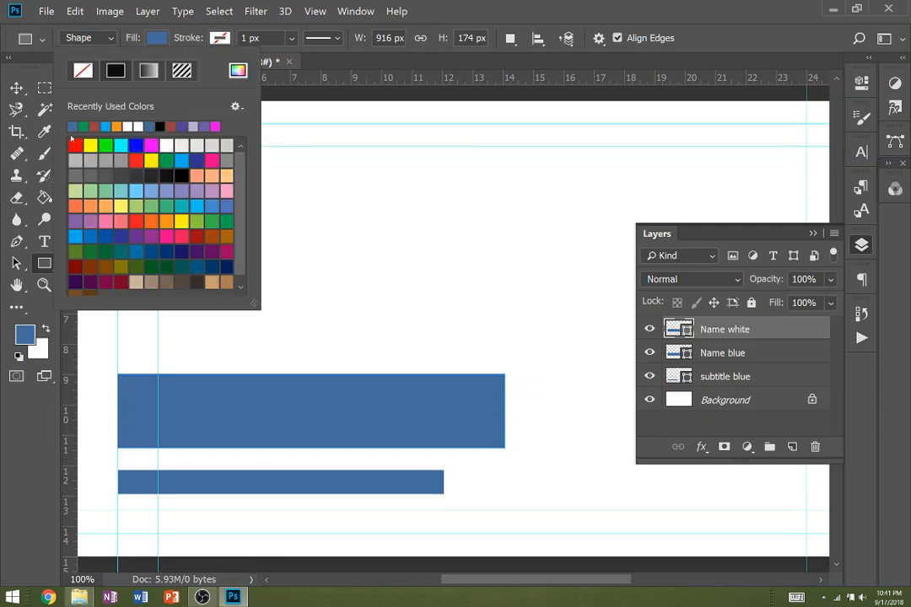
# Fill the Name white rectangle with white and hide the Background layer.
pyautogui.click(138, 126)
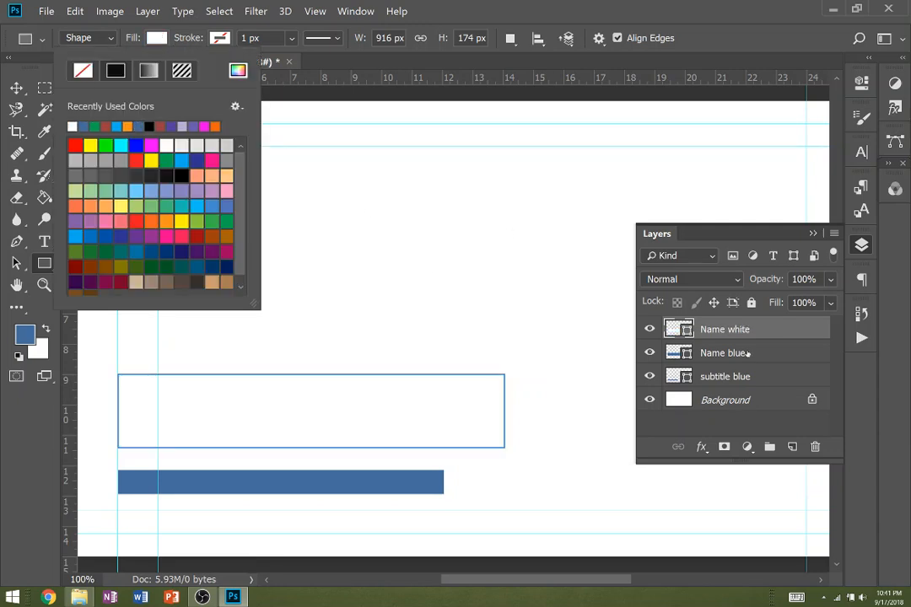
pyautogui.click(726, 403)
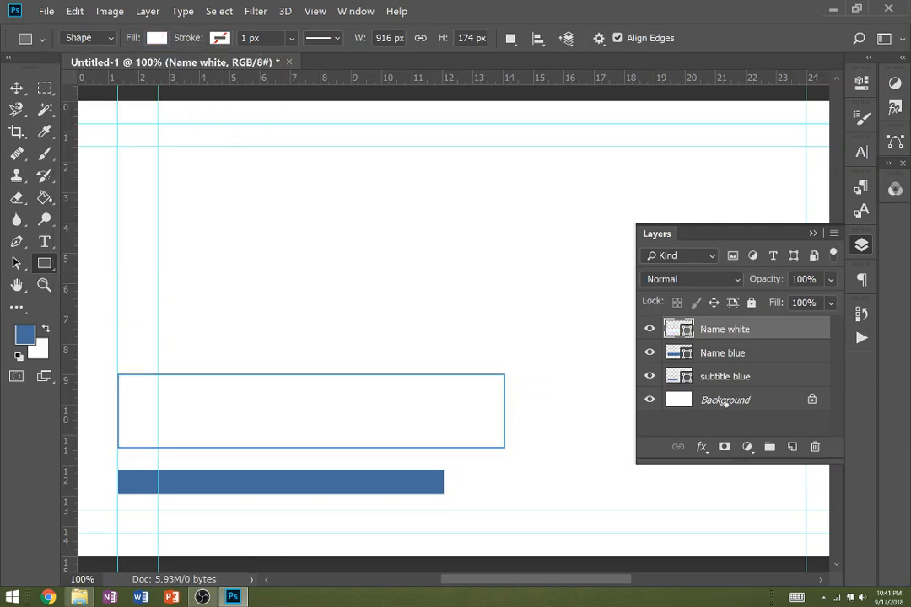
pyautogui.click(651, 401)
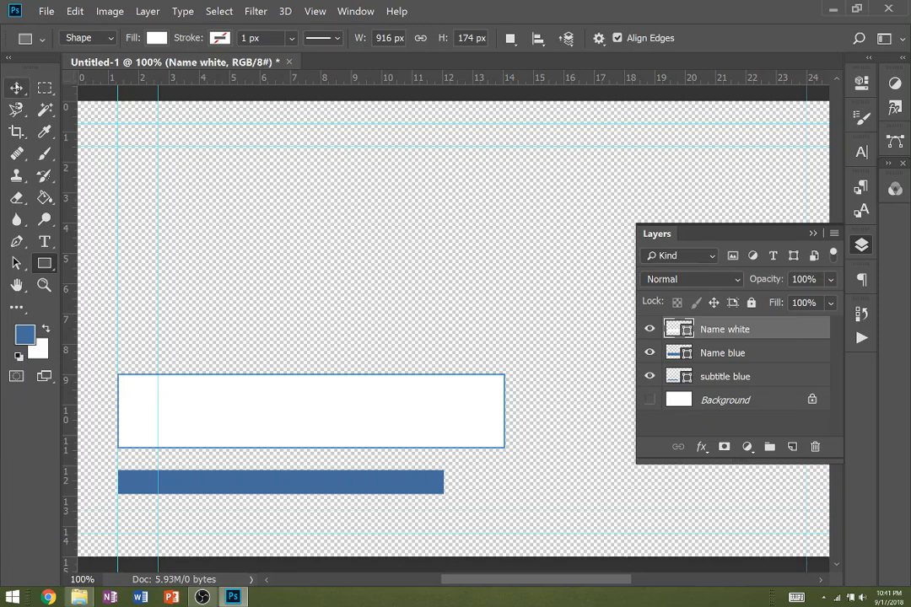
# Stretch the Name white rectangle rightward to about 102.6% width and move its layer beneath Name blue.
pyautogui.click(16, 88)
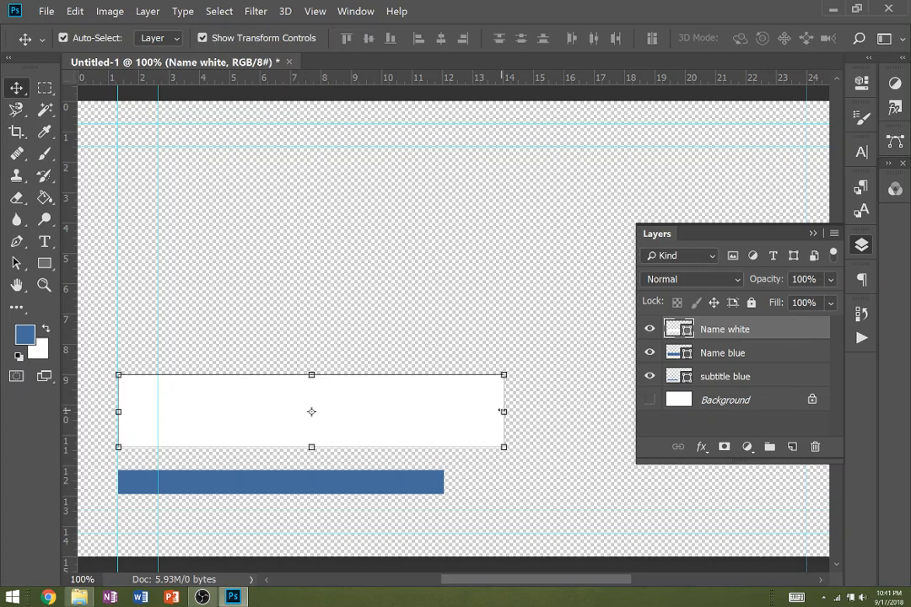
pyautogui.moveTo(503, 412); pyautogui.dragTo(513, 412)
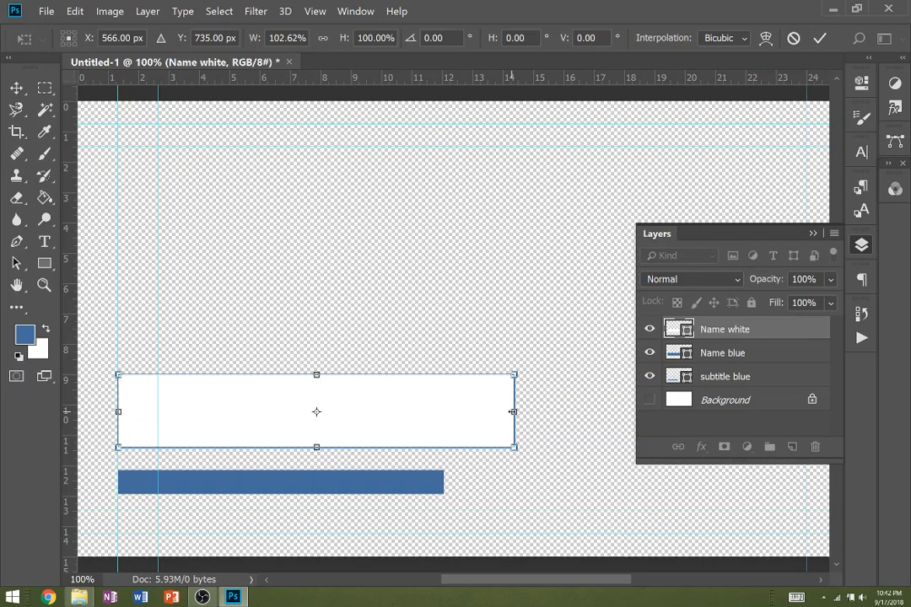
pyautogui.press('Return')
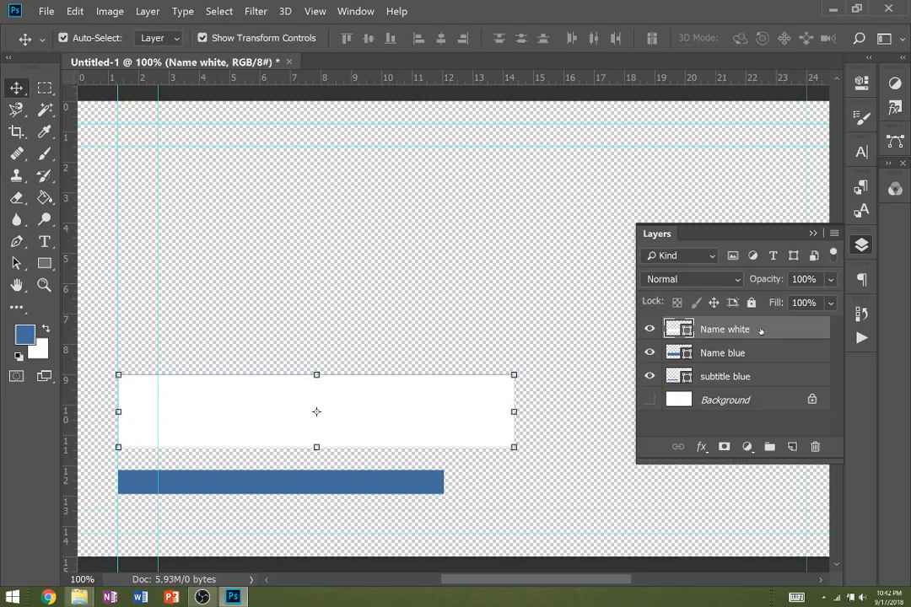
pyautogui.moveTo(760, 331); pyautogui.dragTo(724, 354)
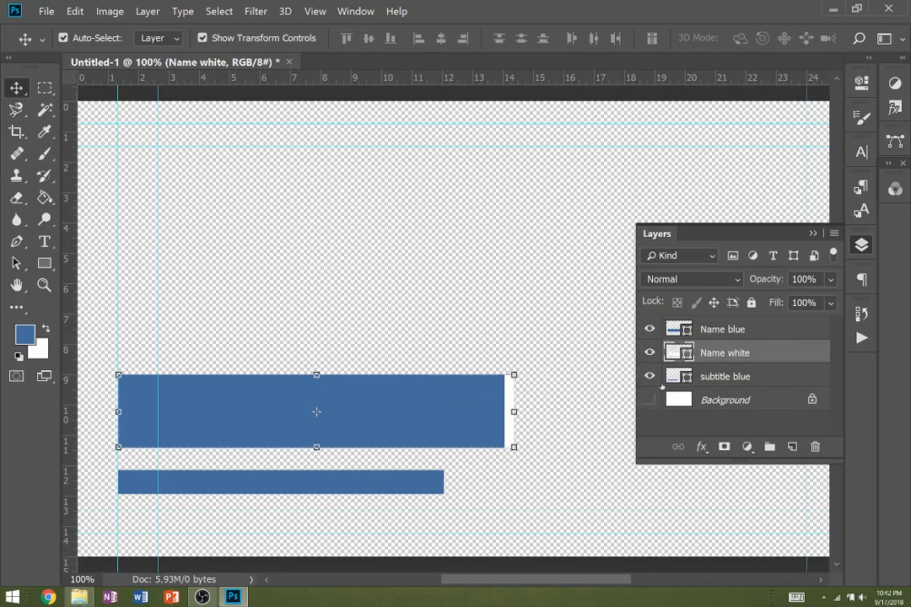
# Duplicate the subtitle blue layer as a new layer named subtitle white.
pyautogui.click(730, 378)
pyautogui.rightClick(730, 380)
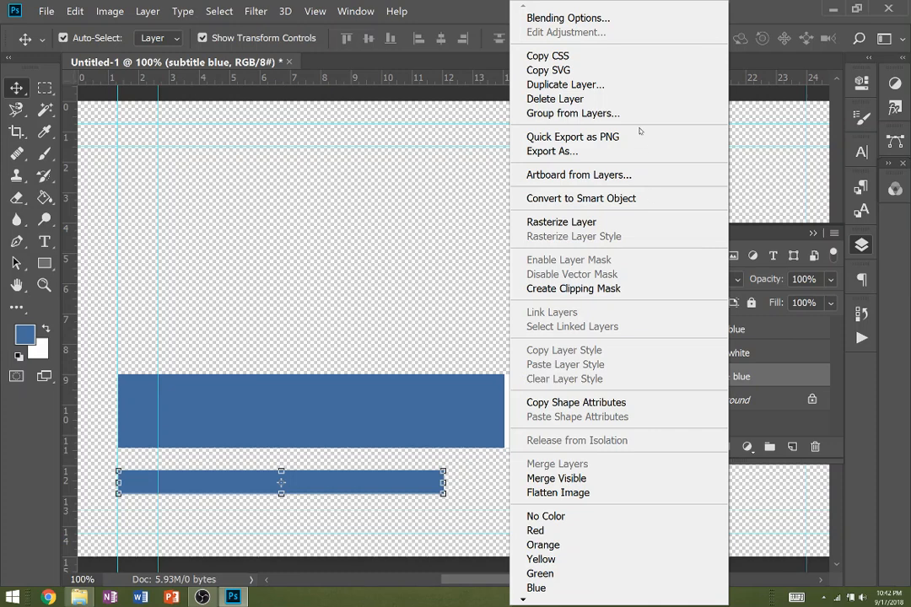
pyautogui.click(565, 85)
pyautogui.click(186, 54)
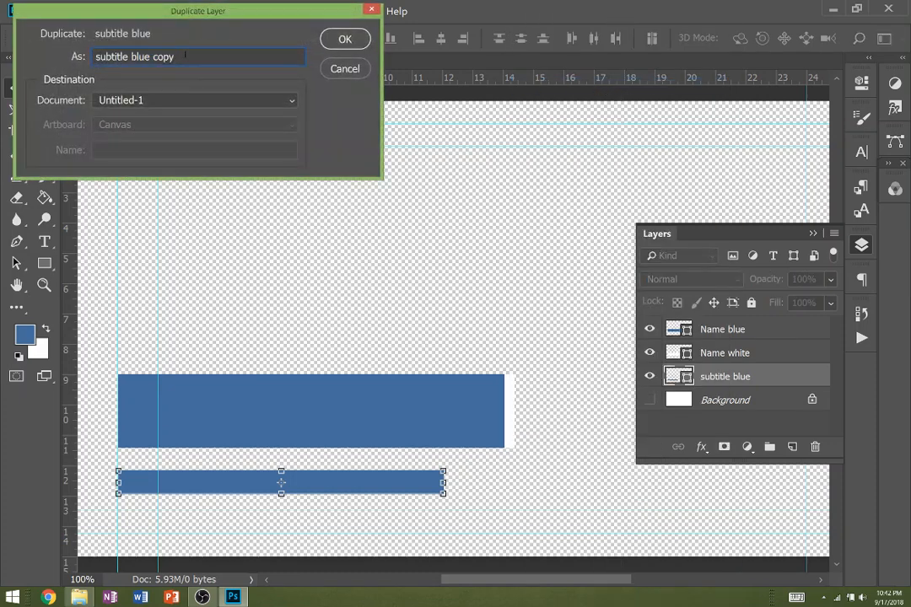
pyautogui.moveTo(186, 54); pyautogui.dragTo(132, 56)
pyautogui.click(131, 57)
pyautogui.write('hite')
pyautogui.press('Delete')
pyautogui.press('Delete')
pyautogui.press('Delete')
pyautogui.press('Delete')
pyautogui.press('Delete')
pyautogui.press('Delete')
pyautogui.press('Delete')
pyautogui.press('Delete')
pyautogui.write('whit')
pyautogui.click(346, 39)
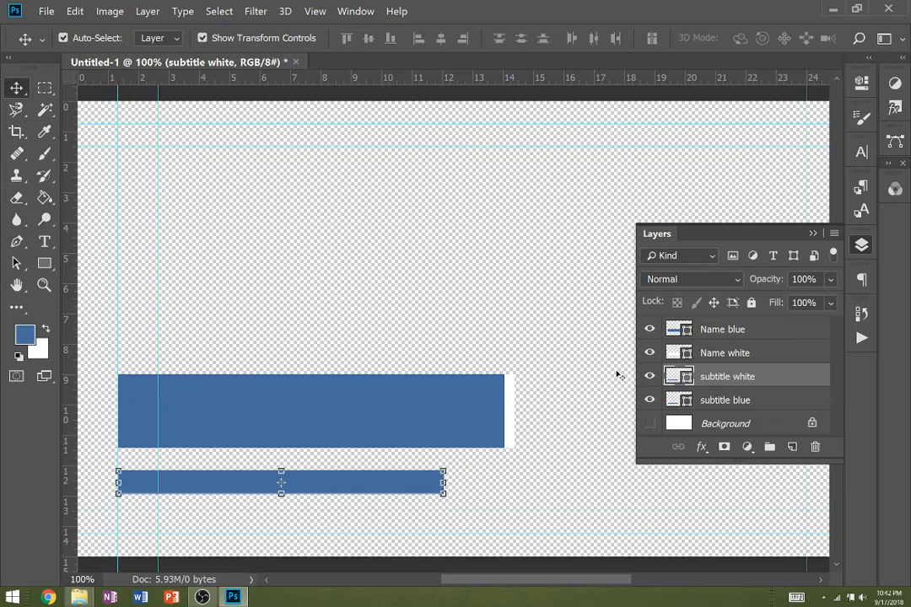
# Stretch the subtitle white rectangle rightward to about 789 px wide and fill it with white.
pyautogui.moveTo(445, 482); pyautogui.dragTo(452, 482)
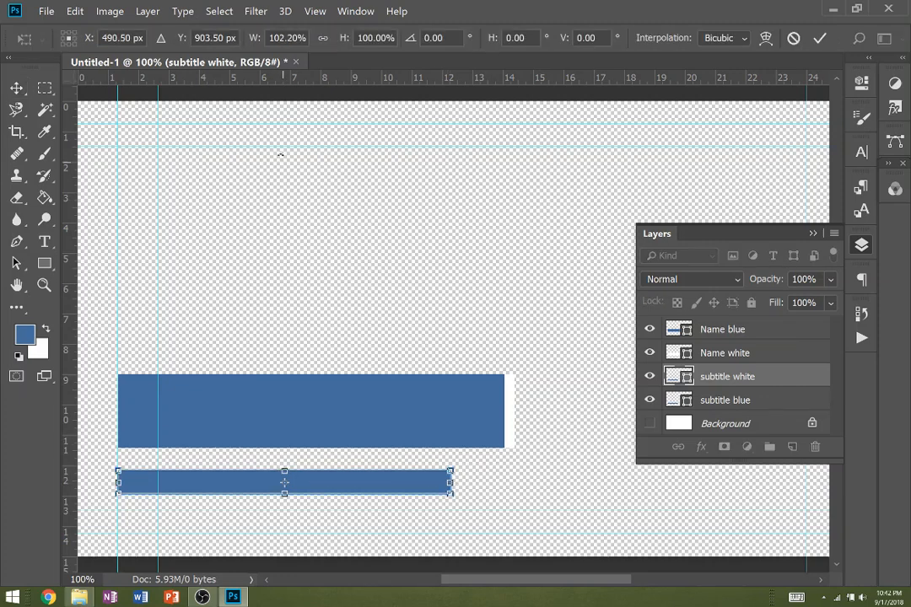
pyautogui.click(45, 263)
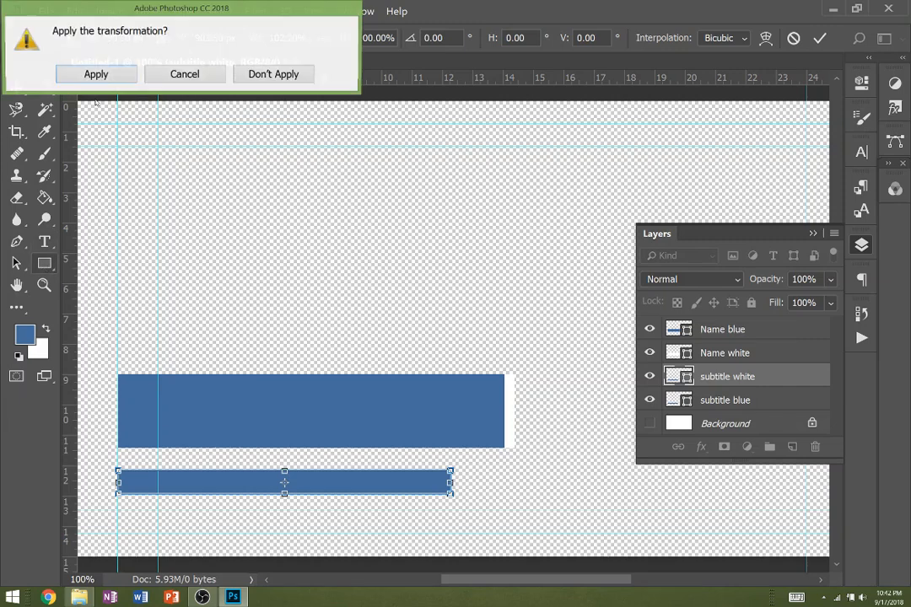
pyautogui.click(96, 72)
pyautogui.click(158, 38)
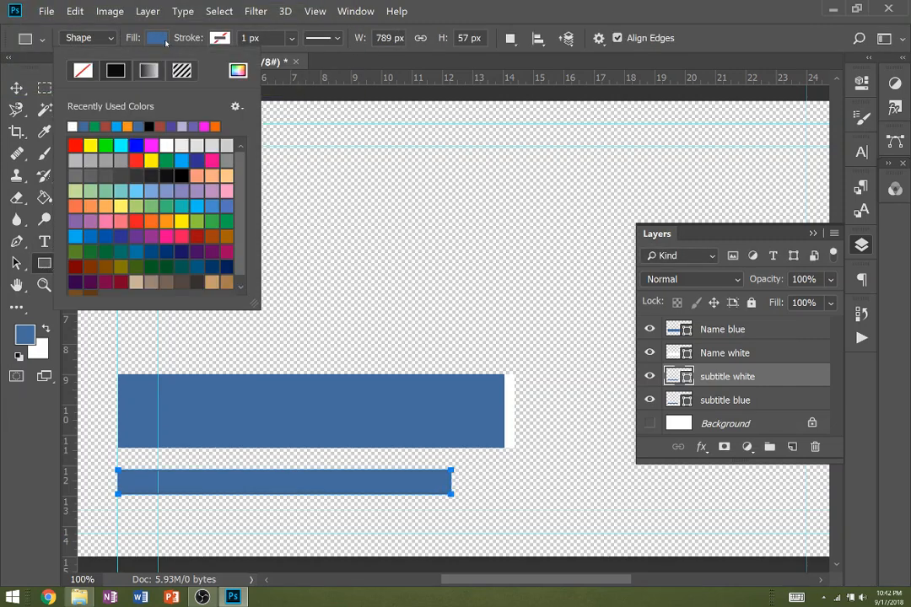
pyautogui.click(167, 145)
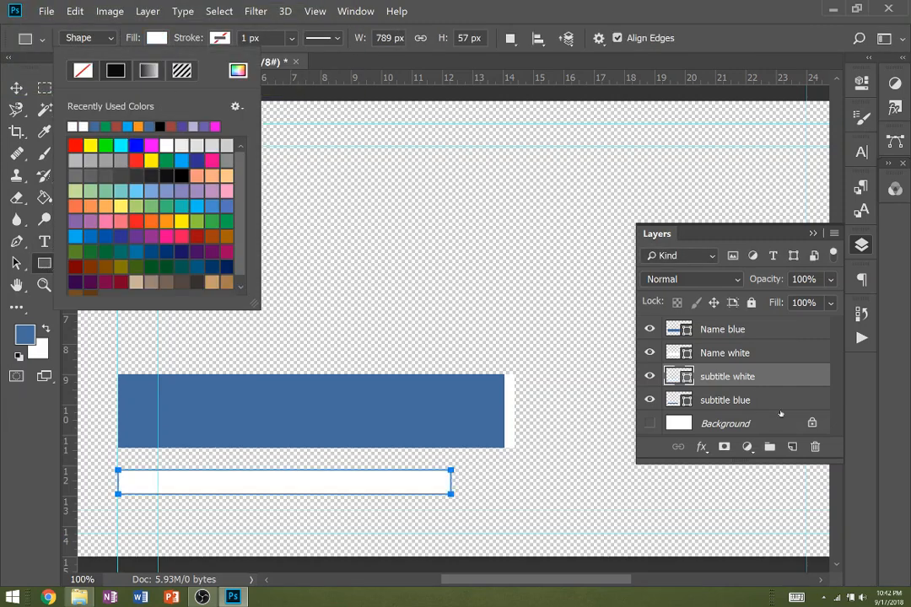
# Move the subtitle white layer beneath the subtitle blue layer.
pyautogui.click(750, 382)
pyautogui.moveTo(749, 383); pyautogui.dragTo(746, 403)
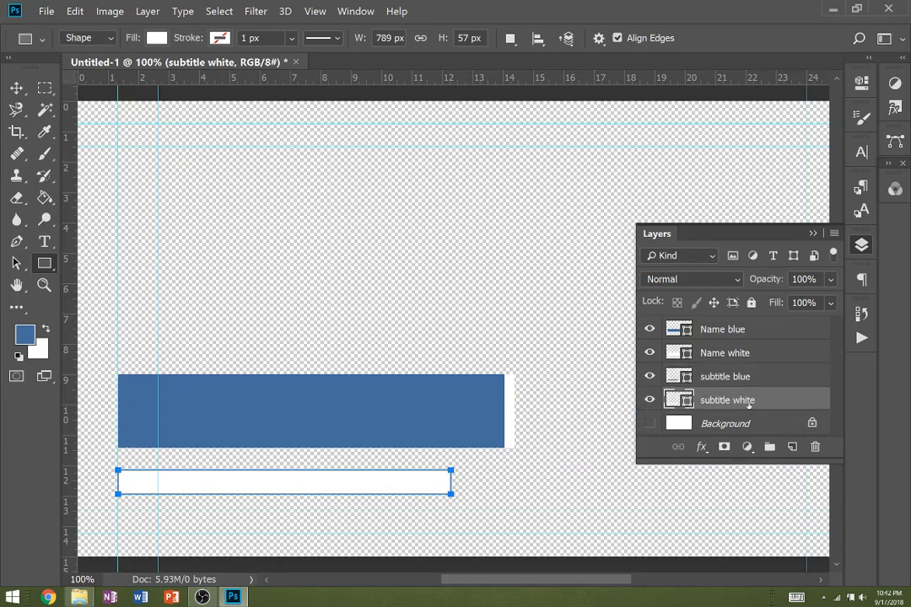
pyautogui.click(469, 499)
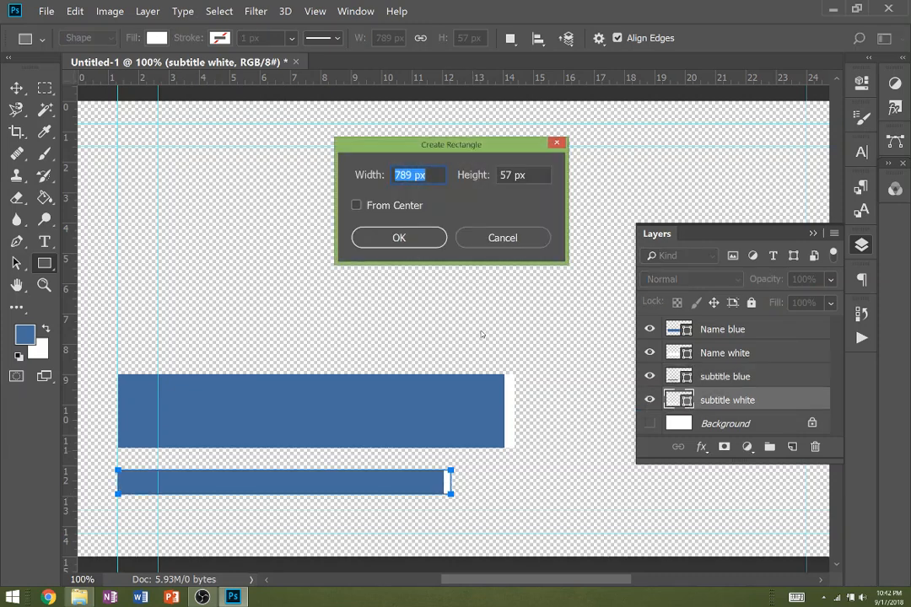
pyautogui.click(497, 232)
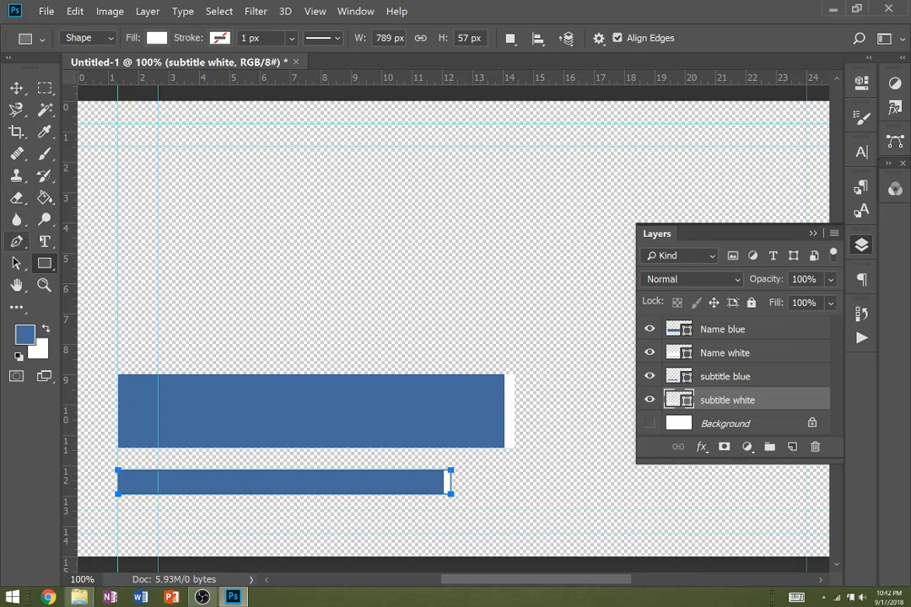
# Draw a circle about 496 px in diameter above the name bar with the Ellipse tool and fill it green.
pyautogui.click(46, 265)
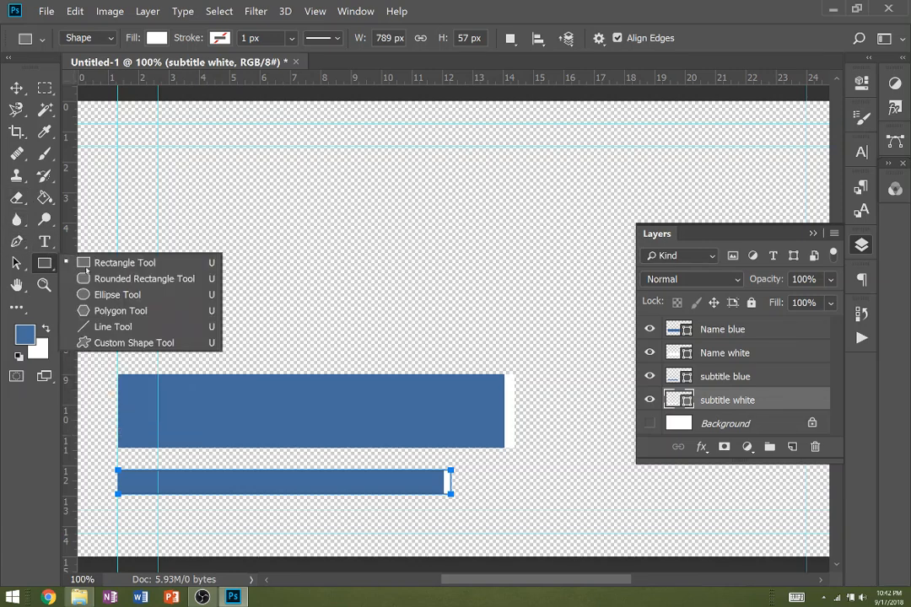
pyautogui.click(98, 295)
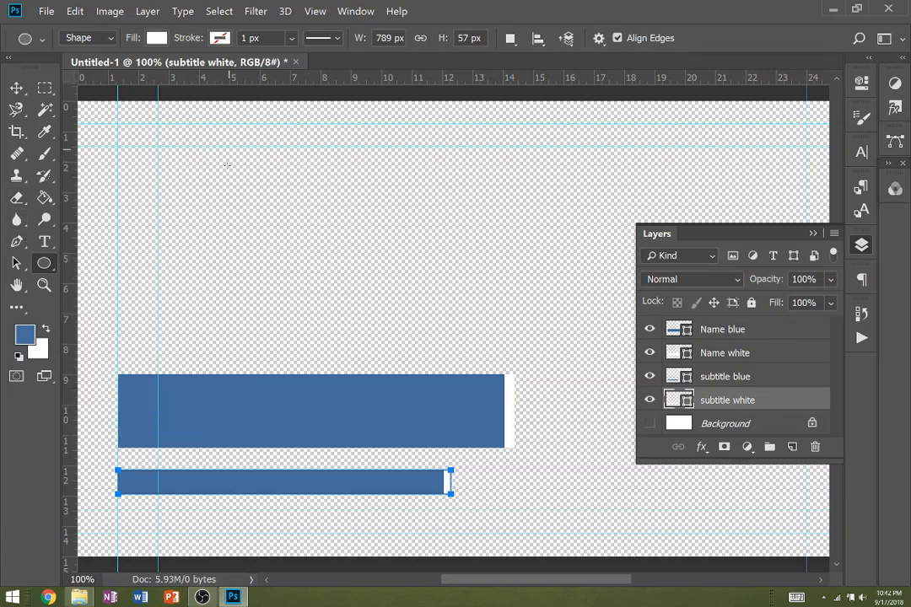
pyautogui.moveTo(195, 144); pyautogui.dragTo(405, 363)
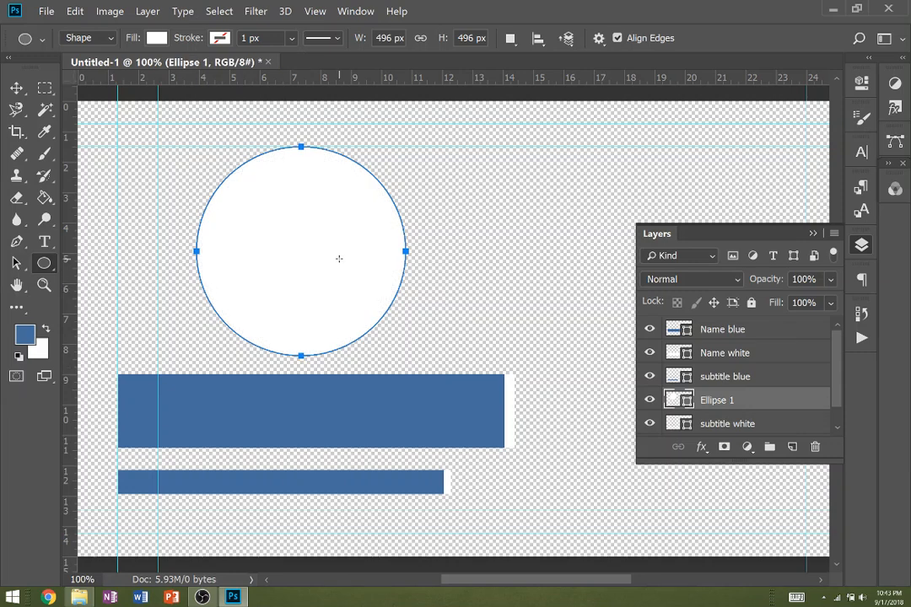
pyautogui.click(157, 39)
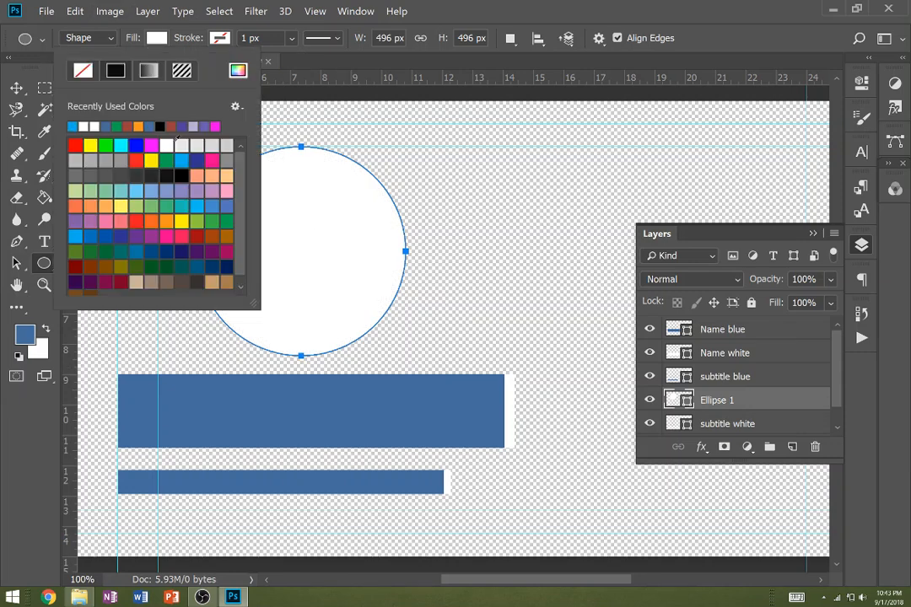
pyautogui.click(119, 126)
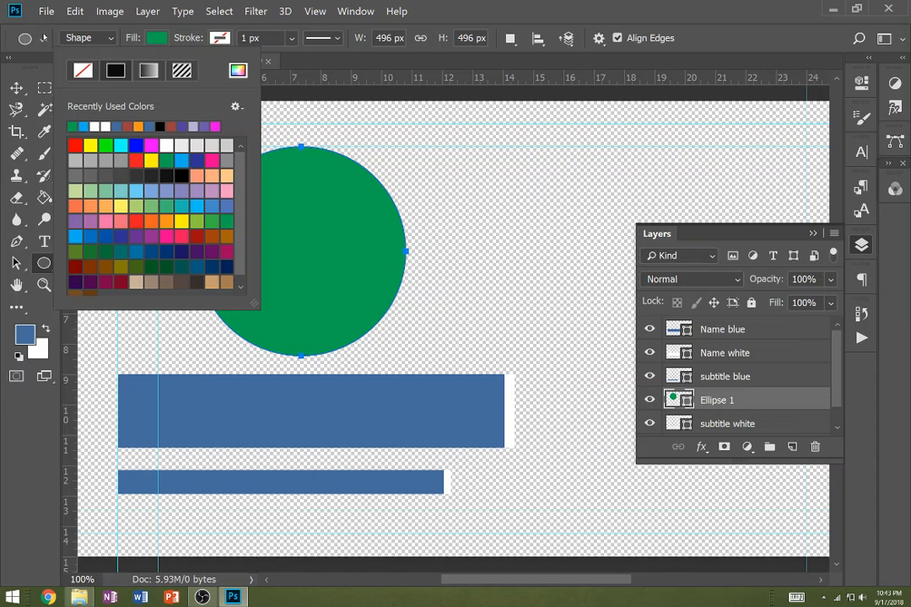
pyautogui.click(28, 426)
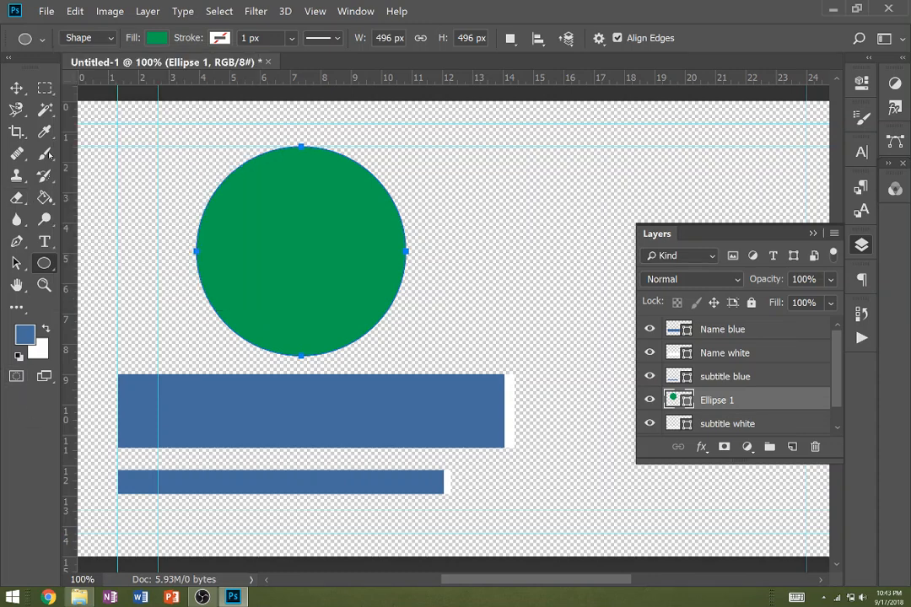
# Move the green circle partly off the canvas's lower-left corner, behind the bars' left ends, and scale it proportionally to about 112.9%.
pyautogui.click(17, 89)
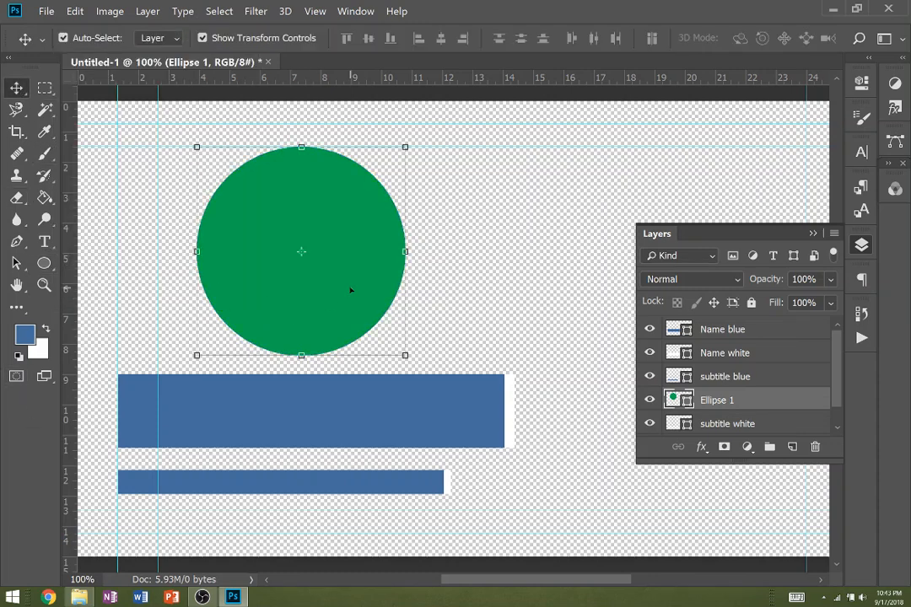
pyautogui.moveTo(350, 290); pyautogui.dragTo(138, 500)
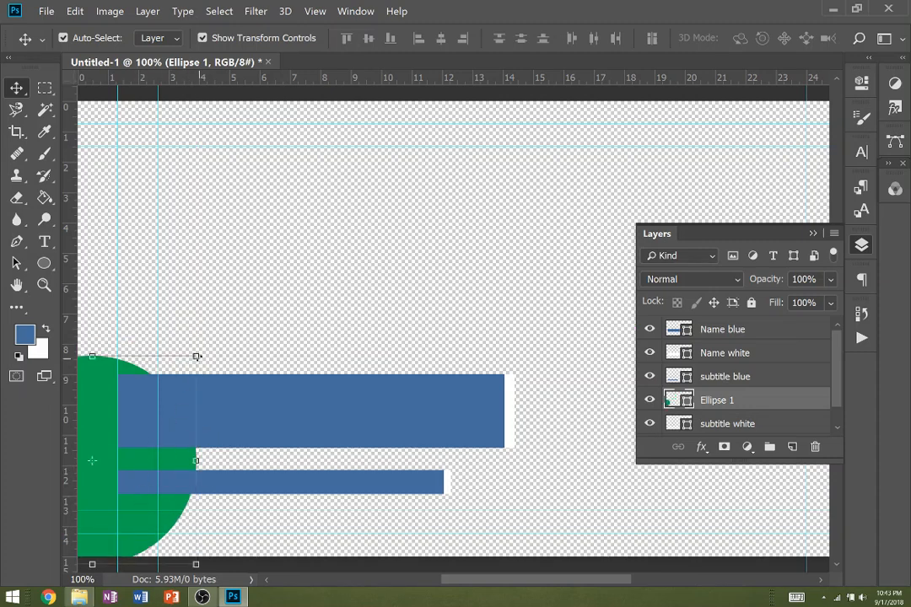
pyautogui.moveTo(197, 357); pyautogui.dragTo(252, 301)
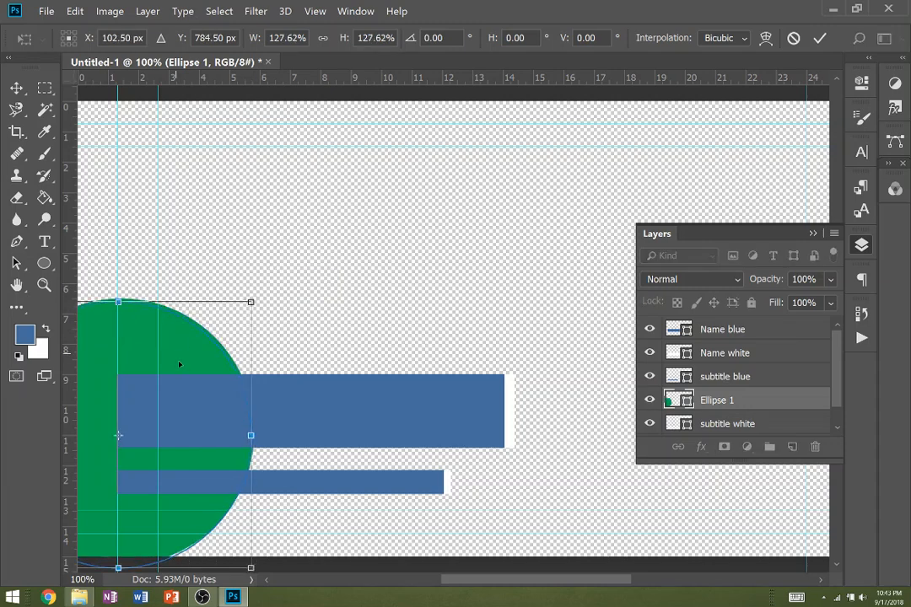
pyautogui.moveTo(179, 364)
pyautogui.mouseDown()
pyautogui.moveTo(189, 392)
pyautogui.moveTo(173, 357)
pyautogui.mouseUp()
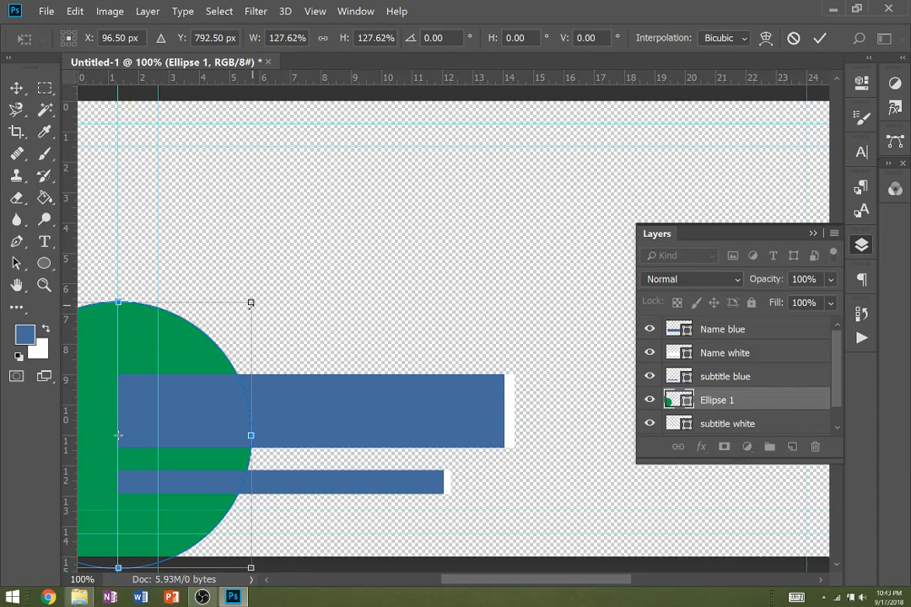
pyautogui.moveTo(251, 302); pyautogui.dragTo(219, 332)
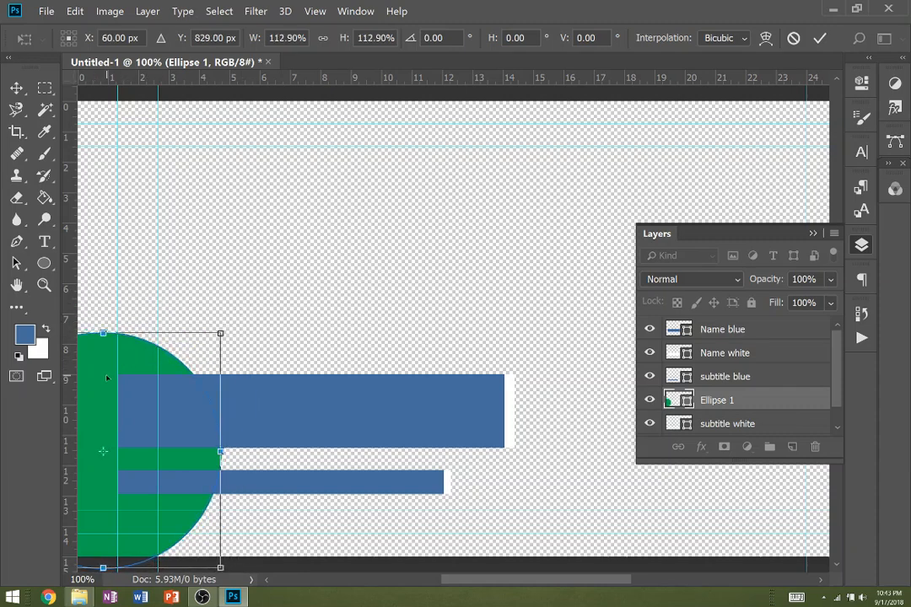
pyautogui.moveTo(107, 379); pyautogui.dragTo(109, 373)
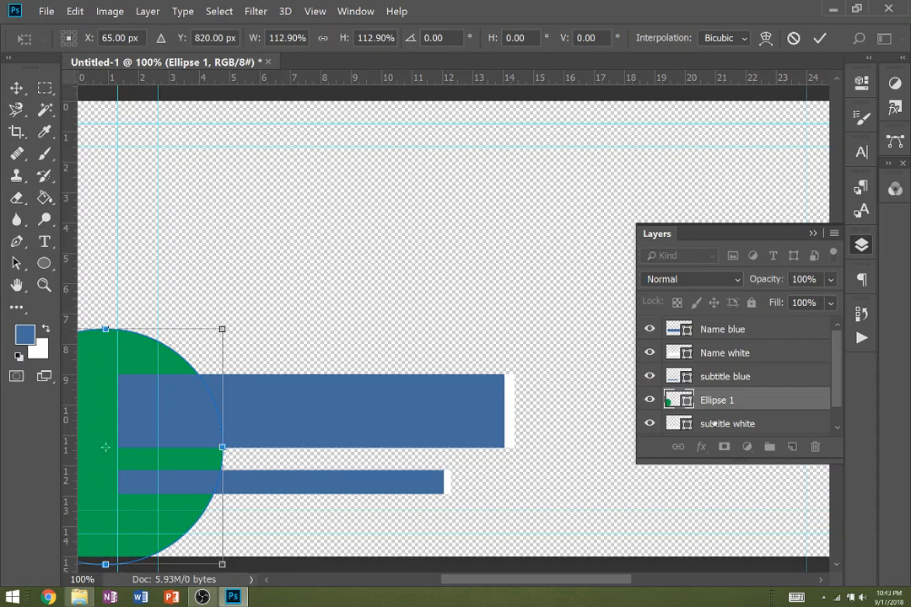
pyautogui.press('Return')
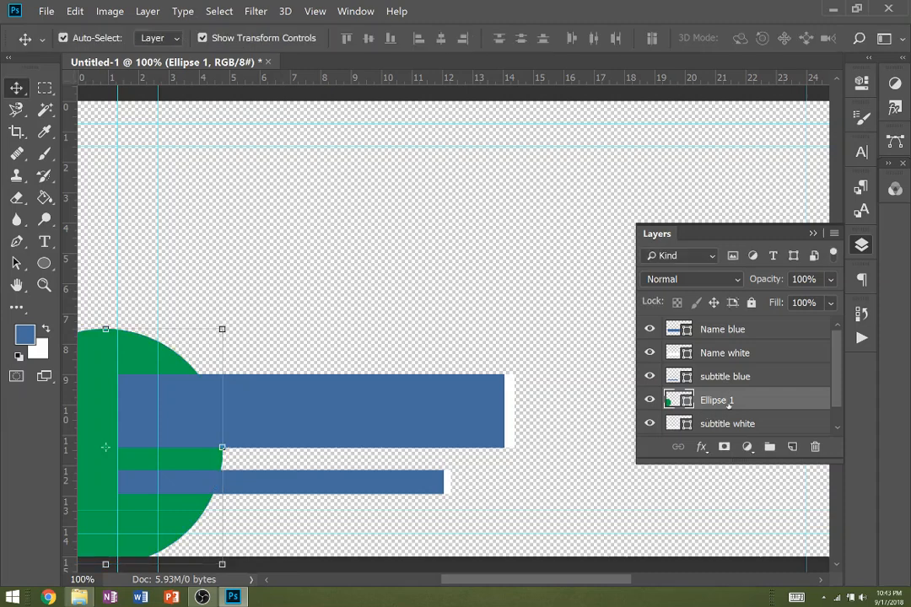
# Move the Ellipse 1 layer beneath the subtitle white layer, directly above the Background layer.
pyautogui.moveTo(729, 404)
pyautogui.mouseDown()
pyautogui.moveTo(727, 378)
pyautogui.moveTo(732, 405)
pyautogui.mouseUp()
pyautogui.moveTo(837, 366); pyautogui.dragTo(842, 397)
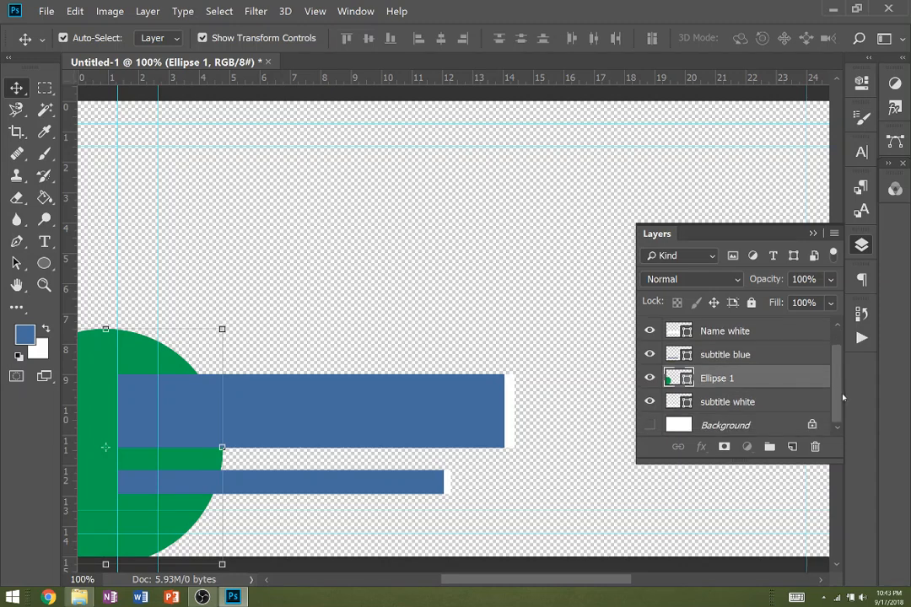
pyautogui.moveTo(726, 381); pyautogui.dragTo(727, 404)
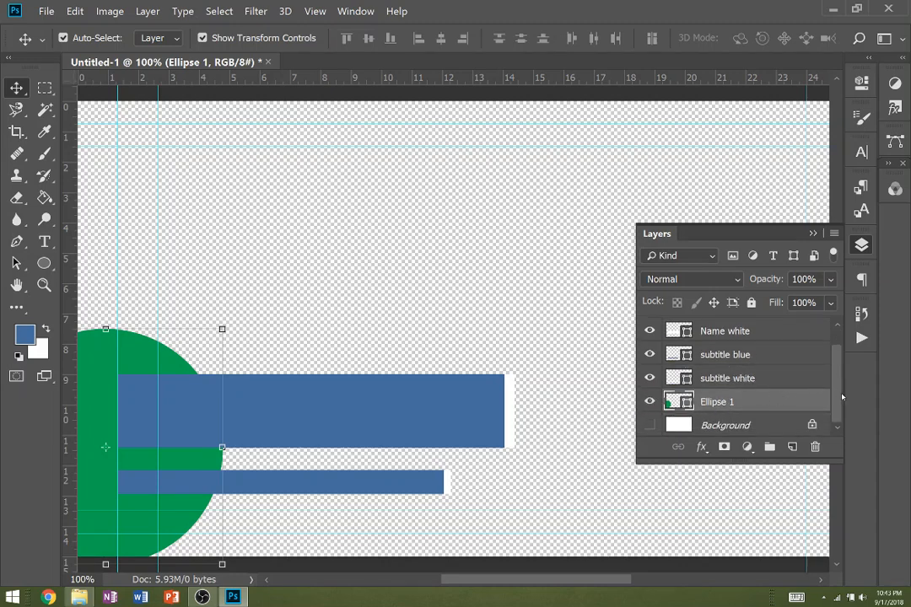
pyautogui.moveTo(837, 396); pyautogui.dragTo(837, 350)
pyautogui.click(723, 331)
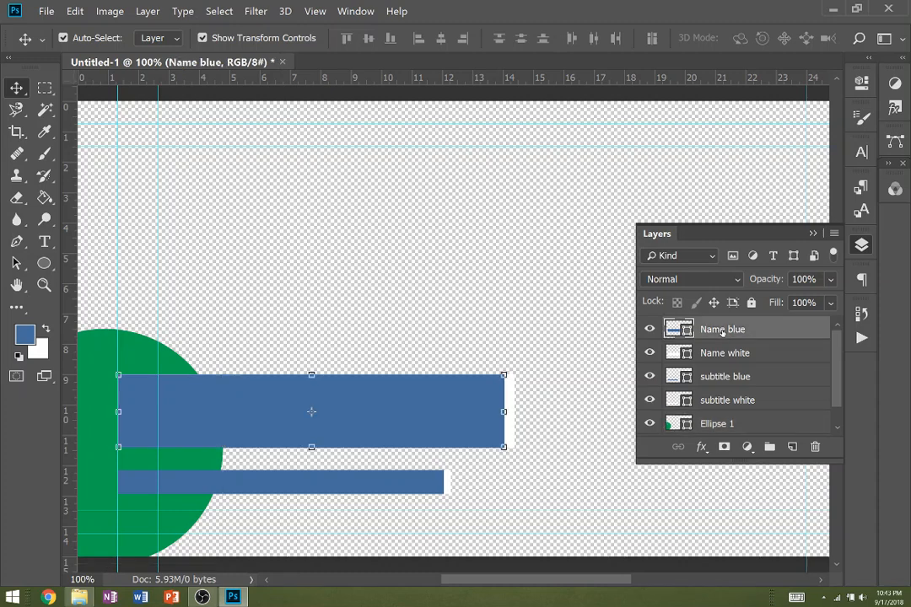
pyautogui.click(721, 355)
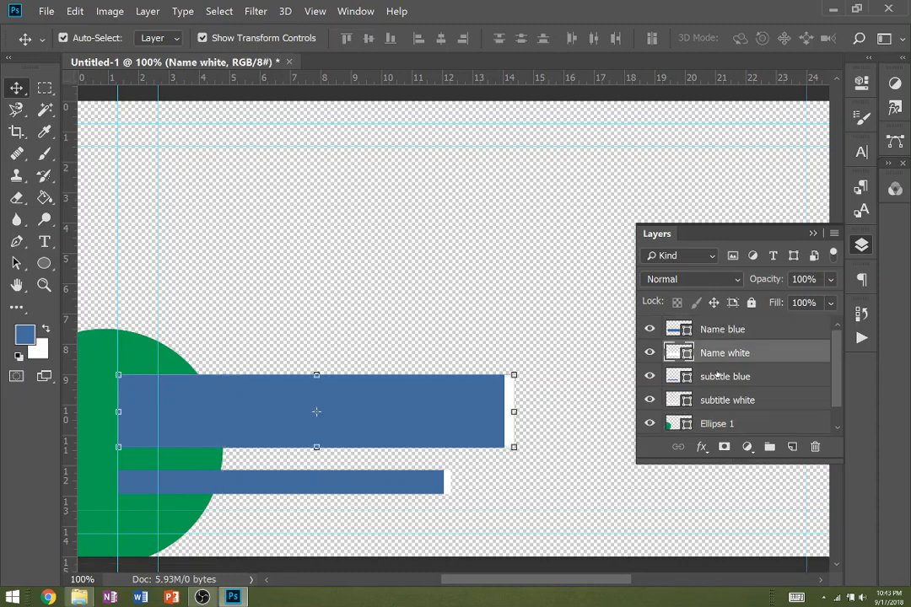
pyautogui.click(717, 377)
pyautogui.click(717, 403)
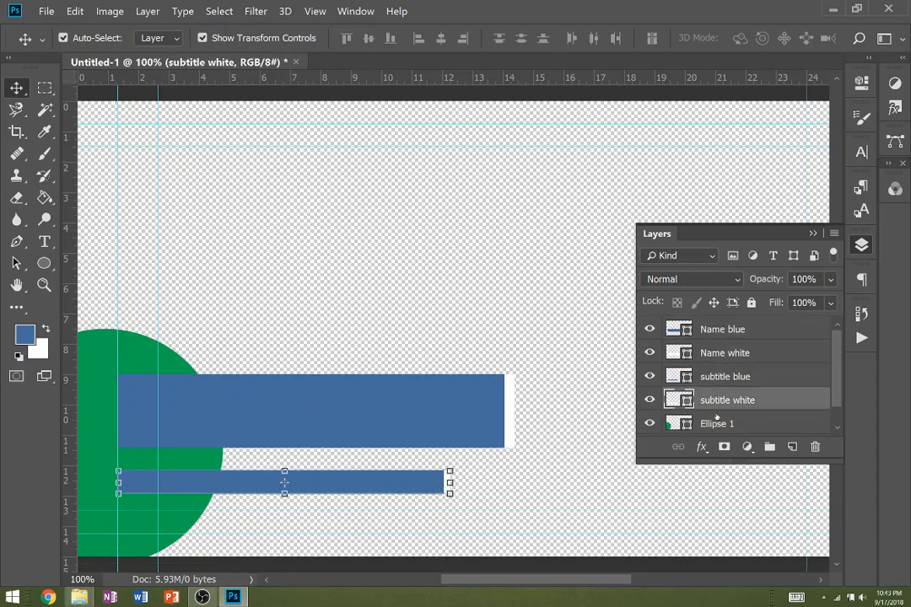
pyautogui.doubleClick(716, 424)
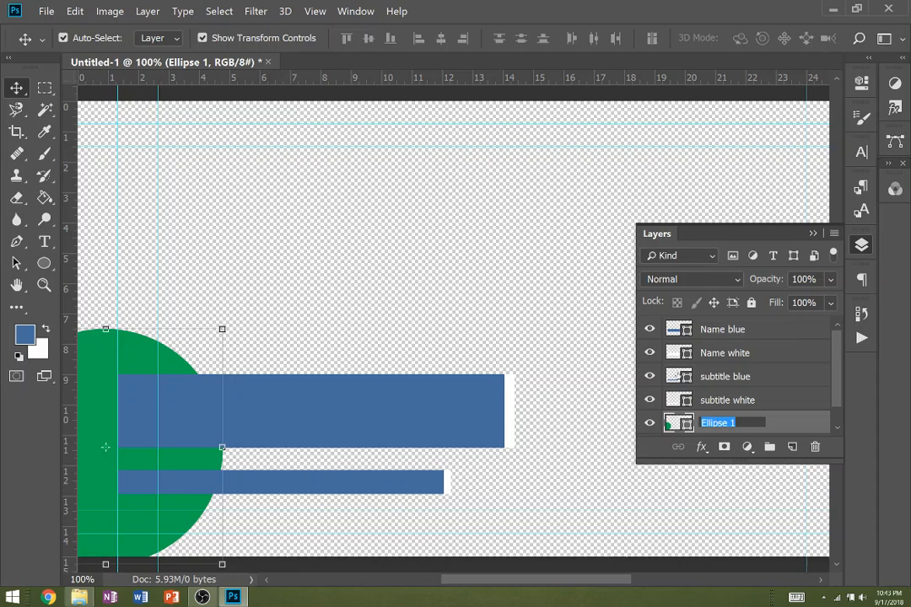
# Stretch the subtitle blue and subtitle white bars downward together to make both slightly taller.
pyautogui.click(719, 397)
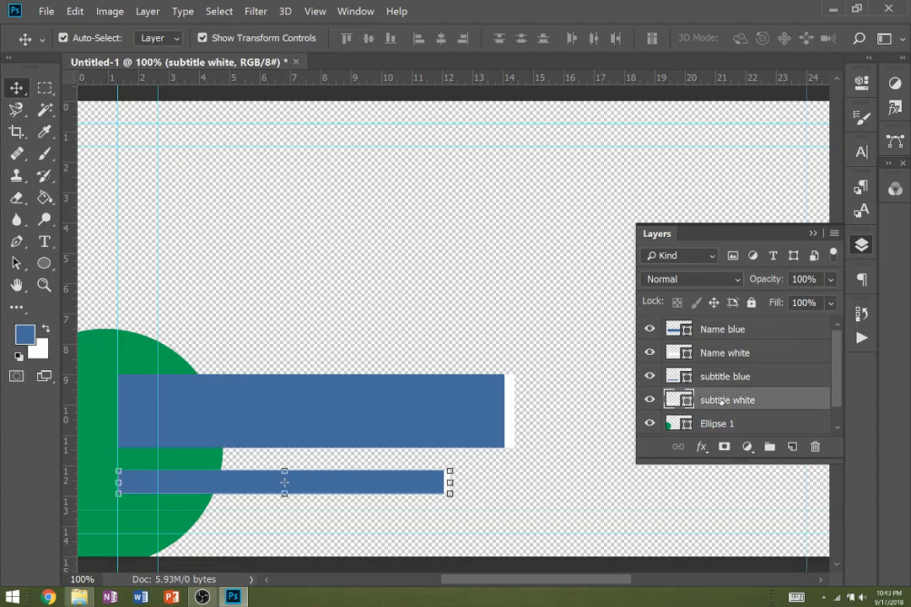
pyautogui.keyDown('shift'); pyautogui.click(721, 378); pyautogui.keyUp('shift')
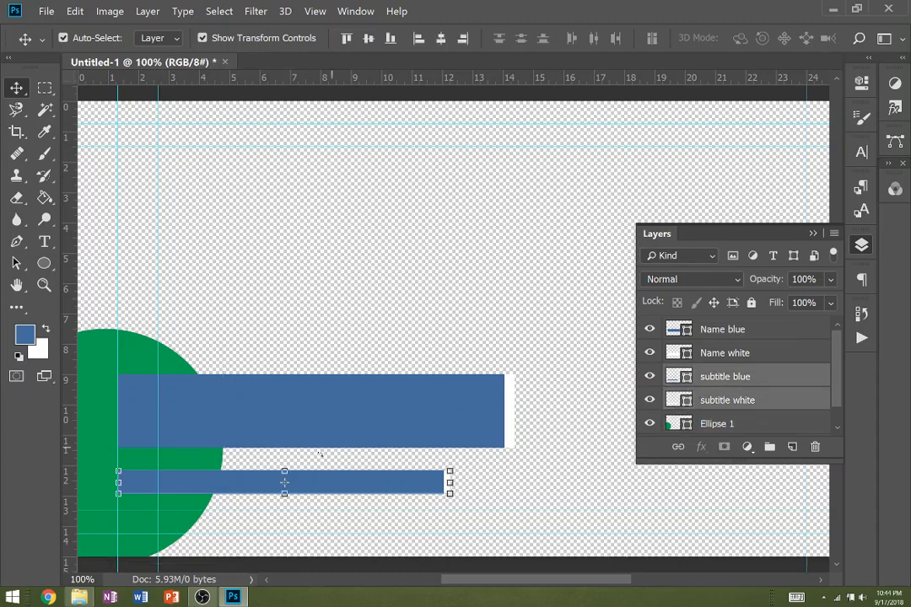
pyautogui.moveTo(284, 495); pyautogui.dragTo(284, 503)
pyautogui.press('Return')
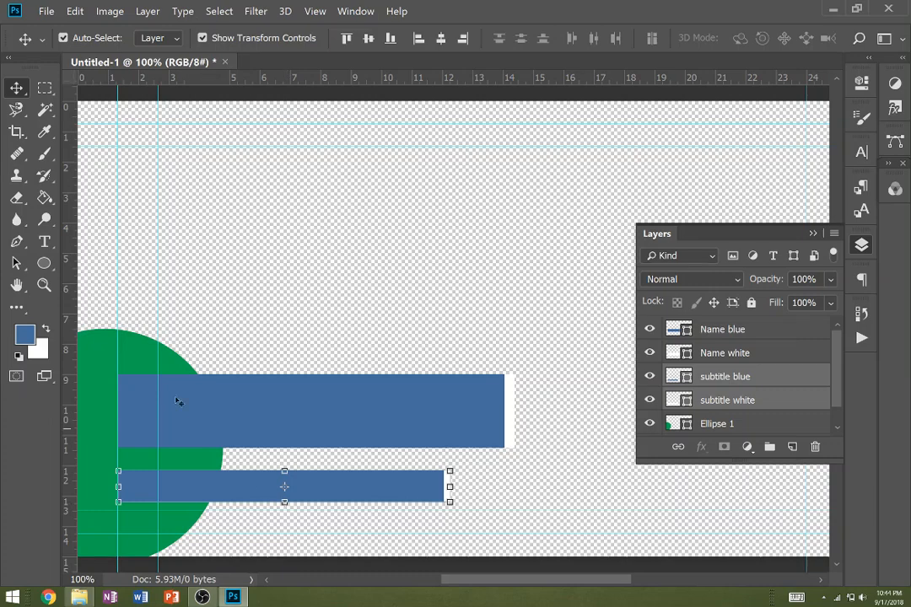
# Save the document as "green and blue" in Photoshop format in the lower thirds folder, replacing the existing file, with Maximize Compatibility on.
pyautogui.click(46, 11)
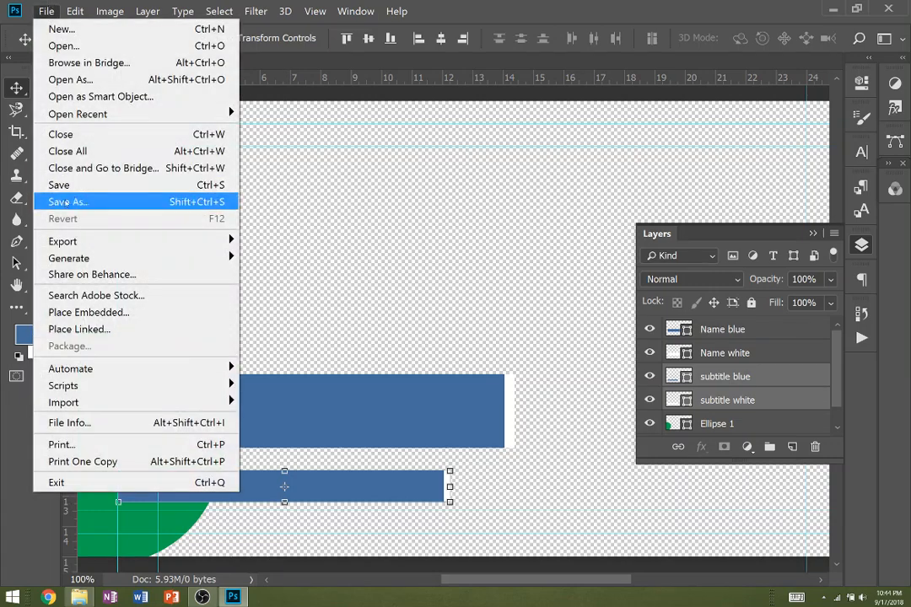
pyautogui.click(208, 184)
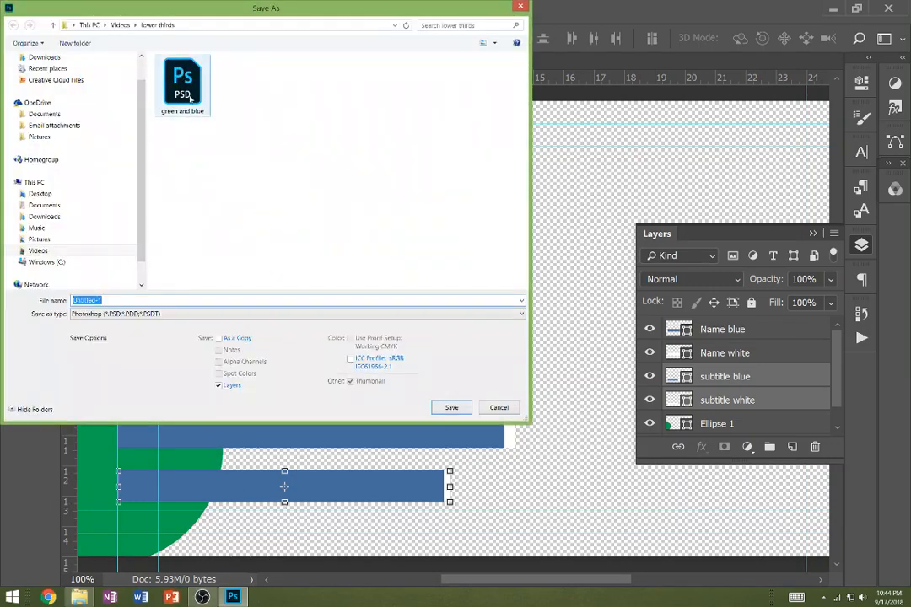
pyautogui.click(162, 84)
pyautogui.click(442, 408)
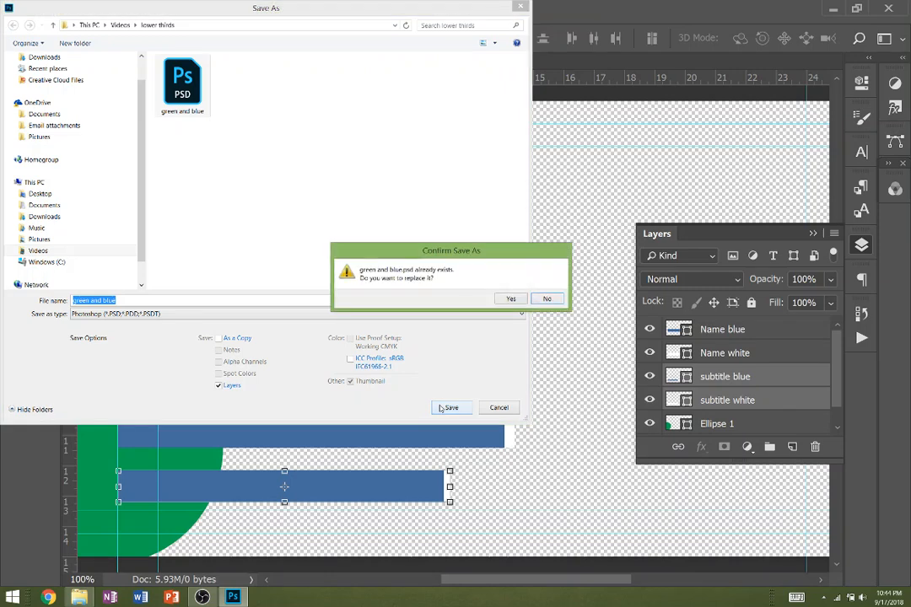
pyautogui.click(512, 299)
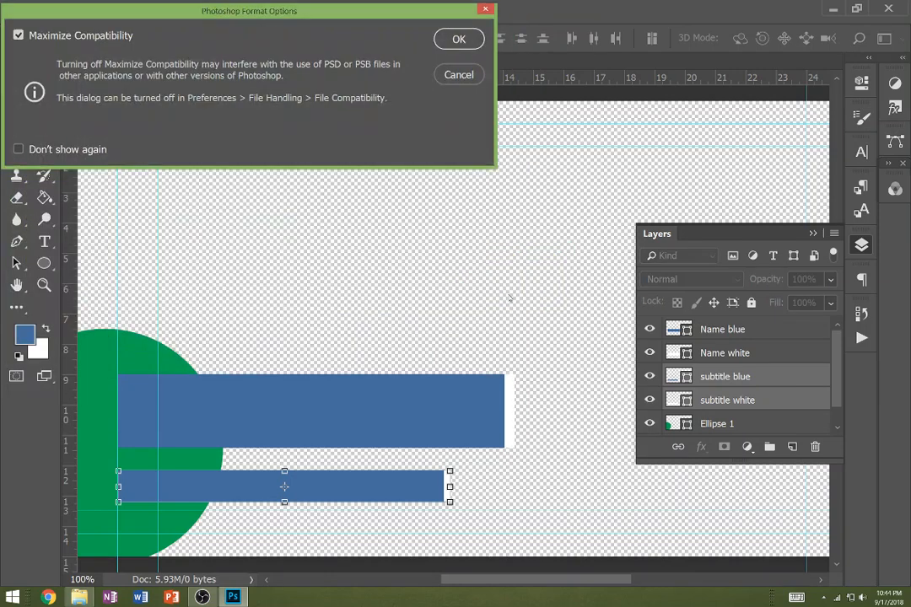
pyautogui.click(467, 40)
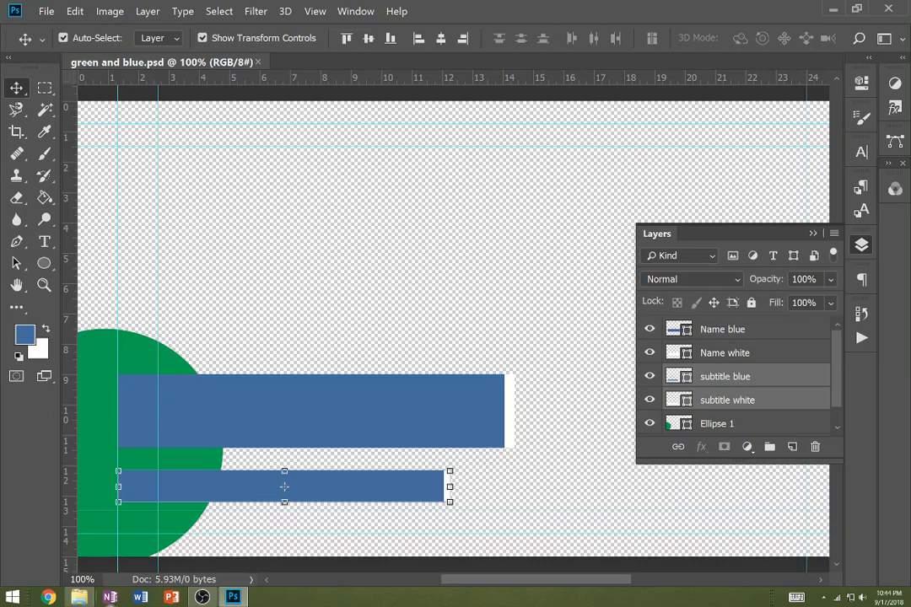
# Close Photoshop and launch Adobe Premiere Pro CC 2018.
pyautogui.click(888, 8)
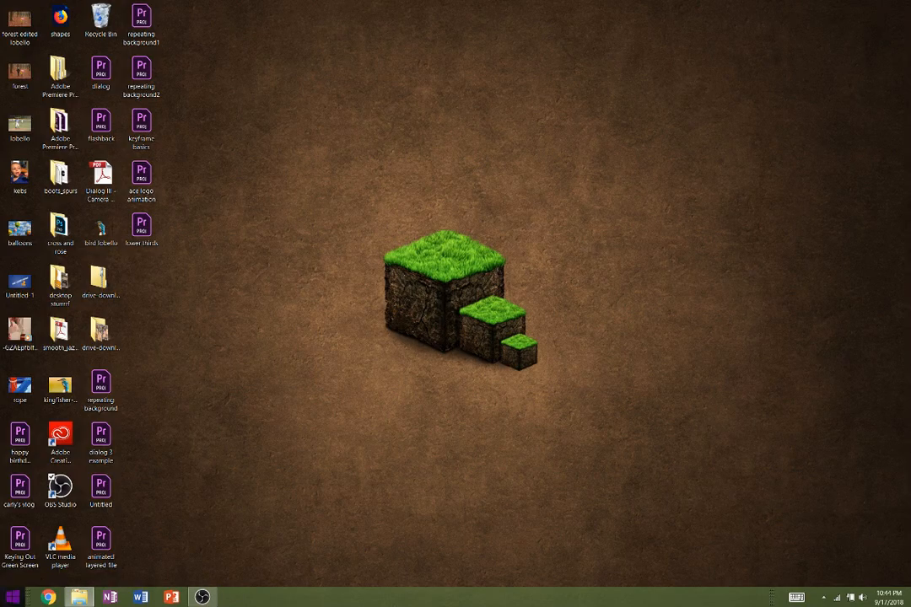
pyautogui.click(13, 597)
pyautogui.click(80, 573)
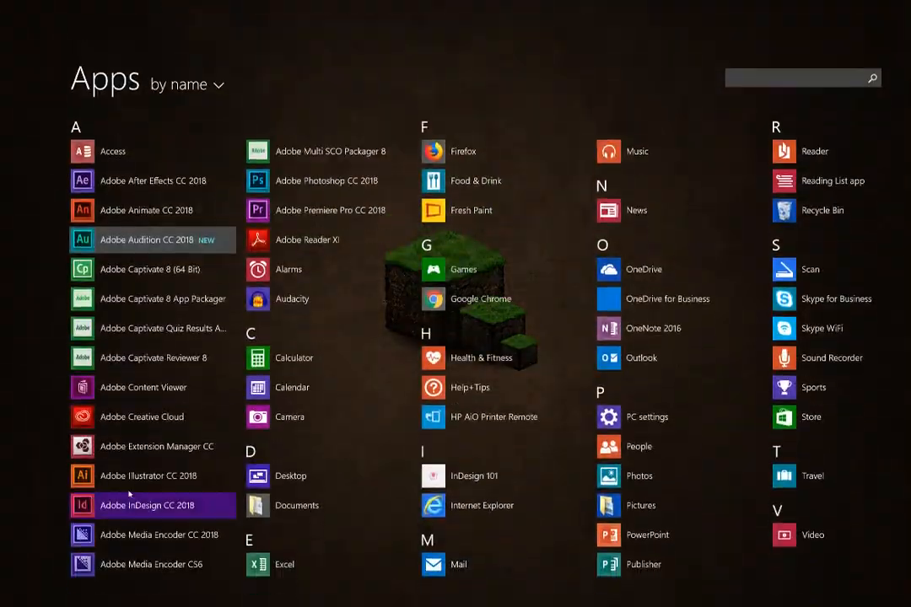
pyautogui.click(334, 179)
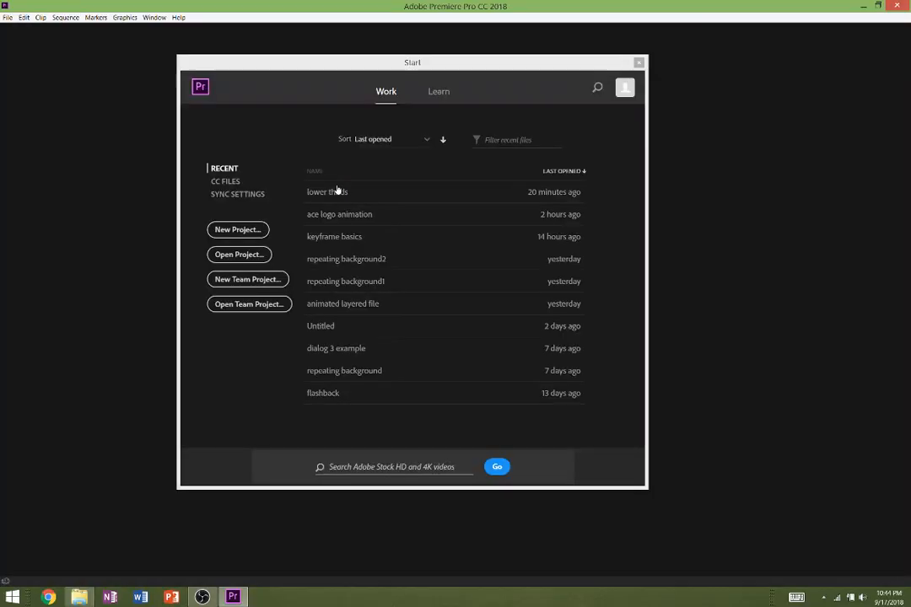
# Create a new project on the Desktop named "lower thirds" followed by the creator's surname.
pyautogui.click(238, 230)
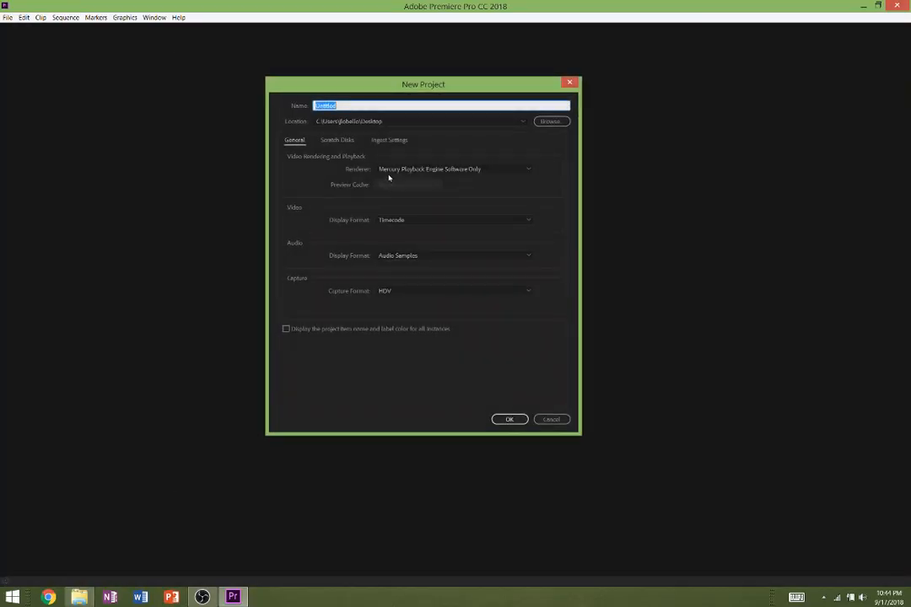
pyautogui.write('Lon')
pyautogui.write('er thirds lobello')
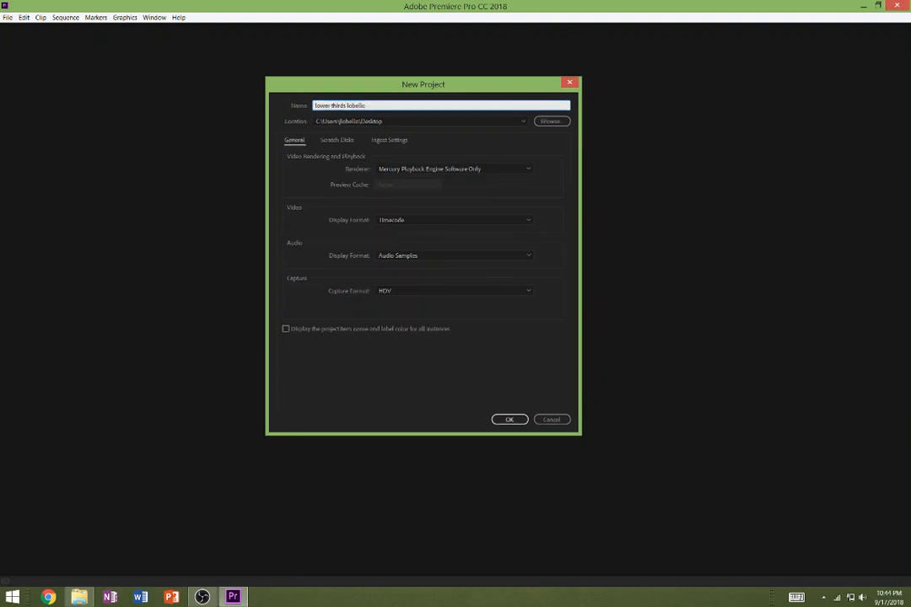
pyautogui.press('Return')
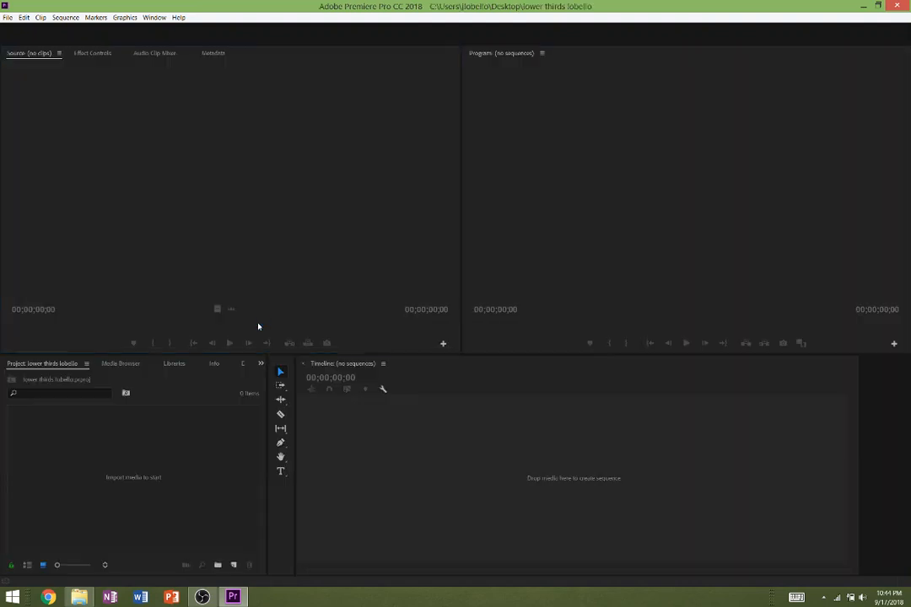
# Create a 1920 × 1080 grey (9F9F9F) color matte named "lower third" plus the creator's surname and start a new sequence from it.
pyautogui.click(234, 566)
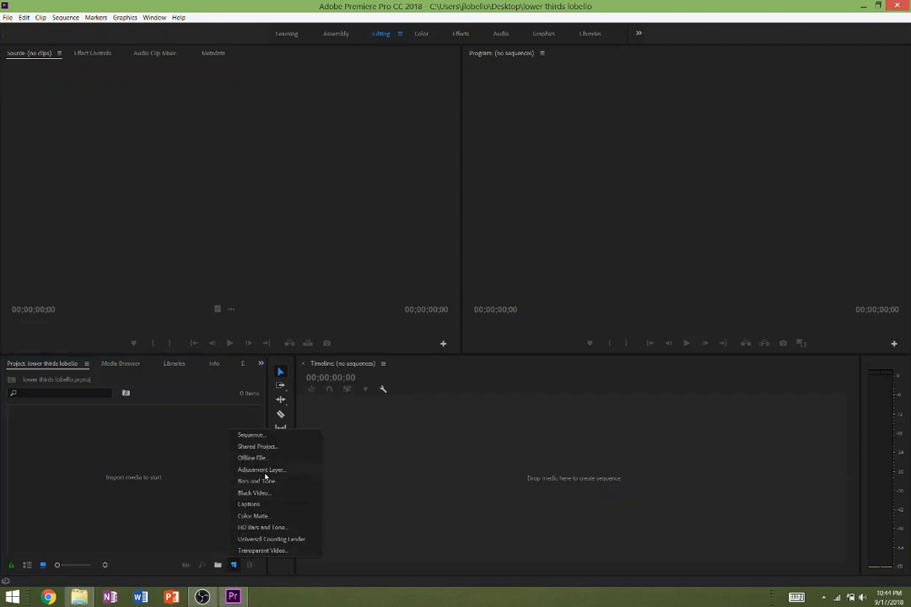
pyautogui.click(260, 515)
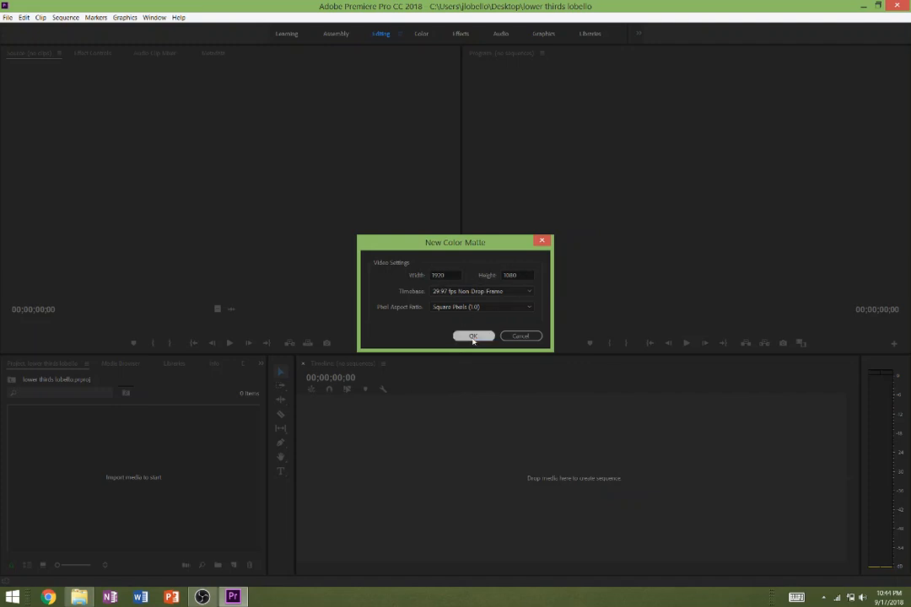
pyautogui.click(467, 339)
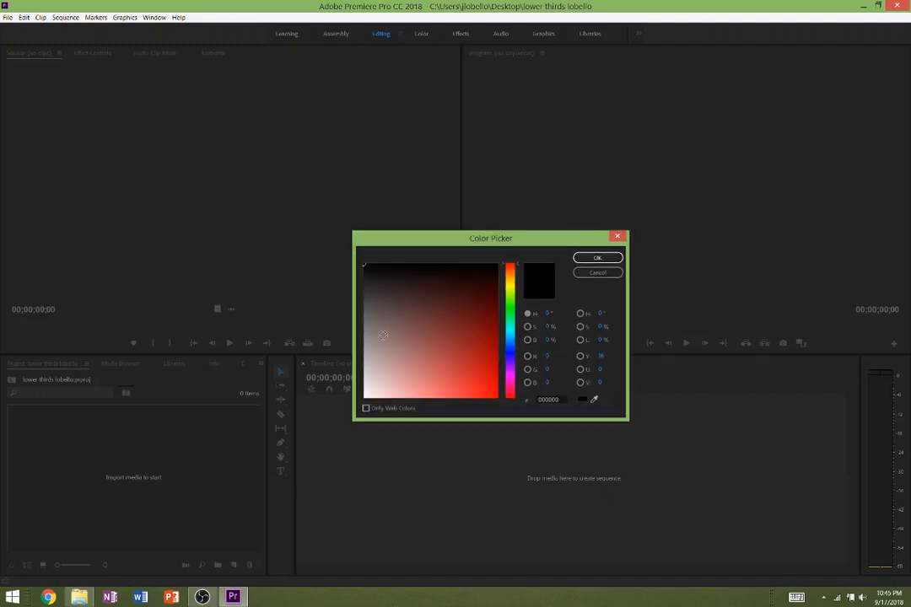
pyautogui.moveTo(383, 336); pyautogui.dragTo(333, 346)
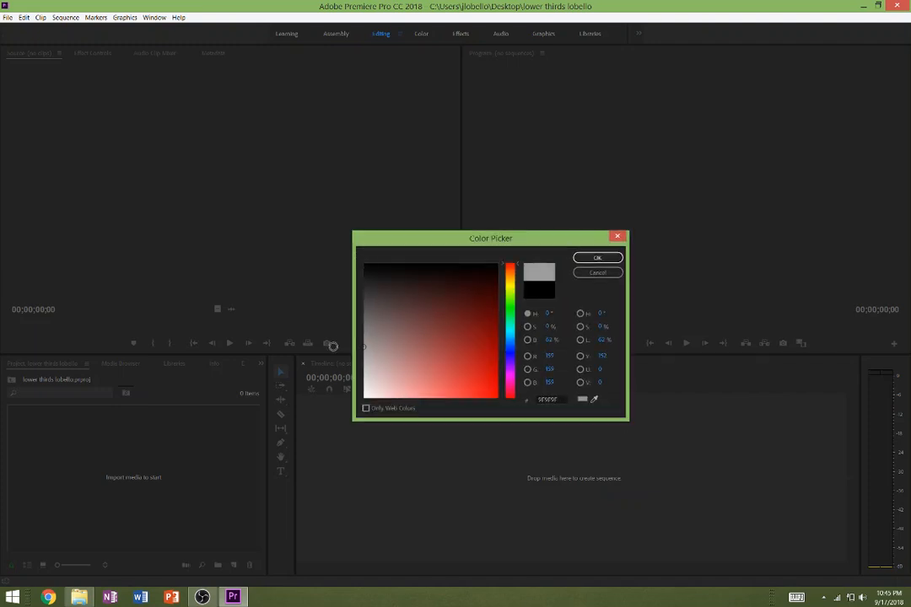
pyautogui.click(598, 258)
pyautogui.press('BackSpace')
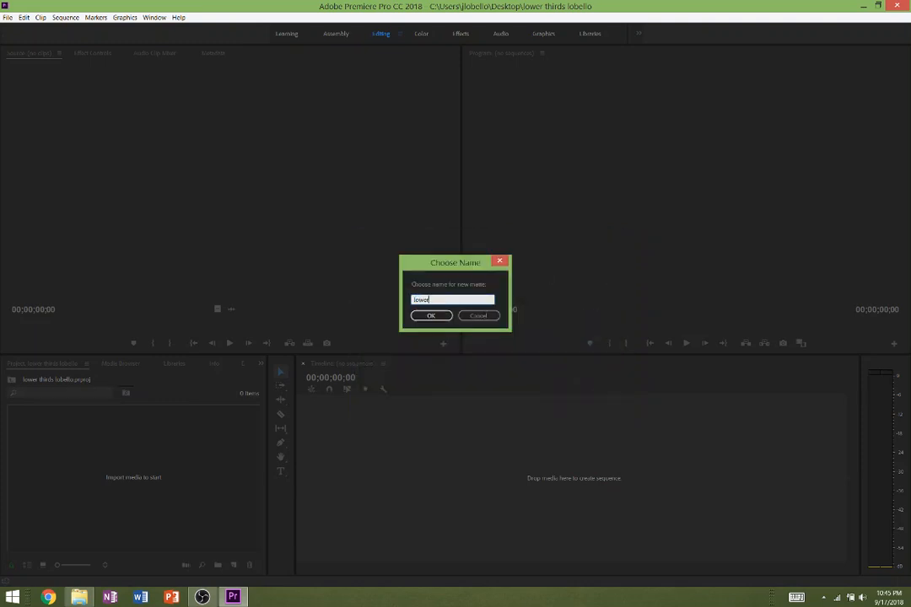
pyautogui.press('Return')
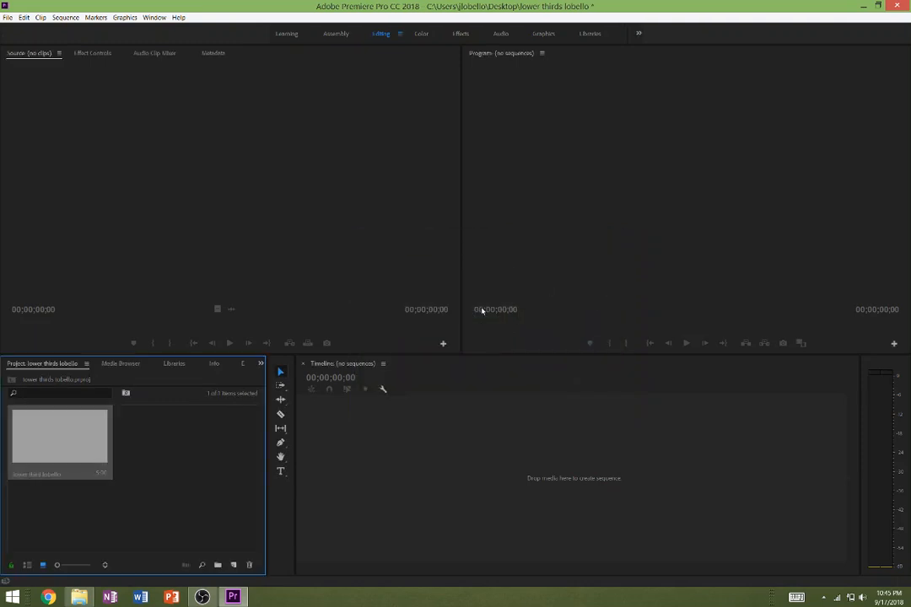
pyautogui.moveTo(74, 438); pyautogui.dragTo(372, 479)
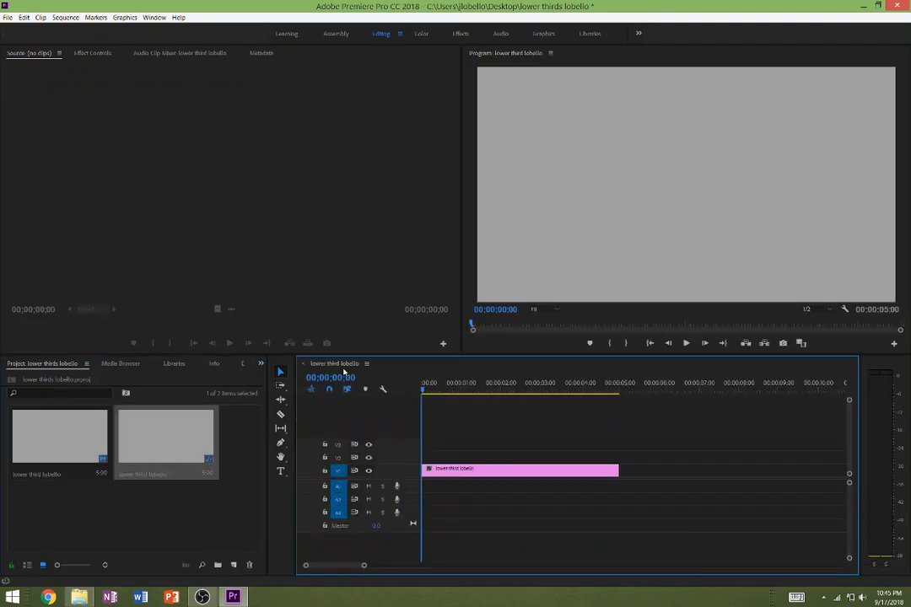
# Bring the "green and blue" PSD from the lower thirds folder into the project and minimize the file window.
pyautogui.click(79, 598)
pyautogui.click(190, 156)
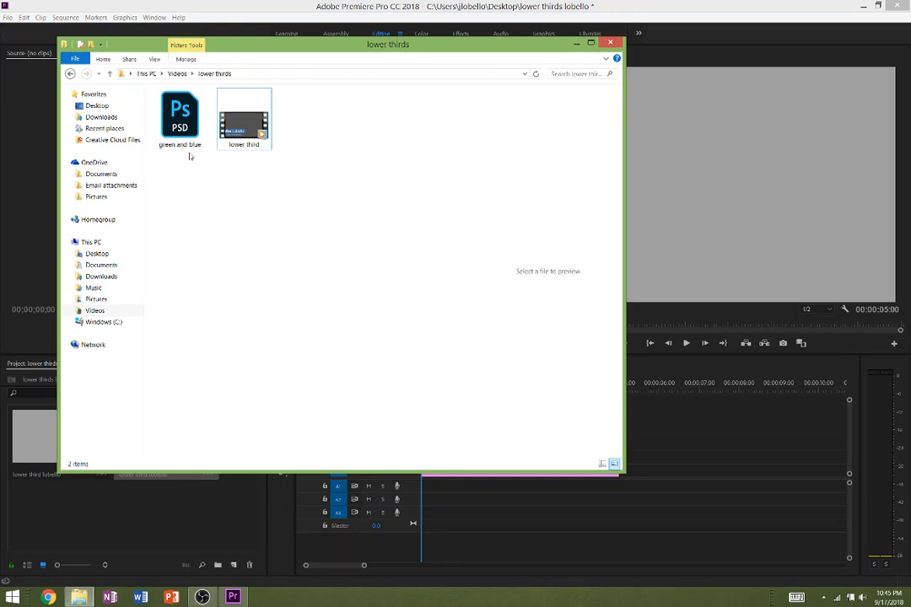
pyautogui.click(172, 135)
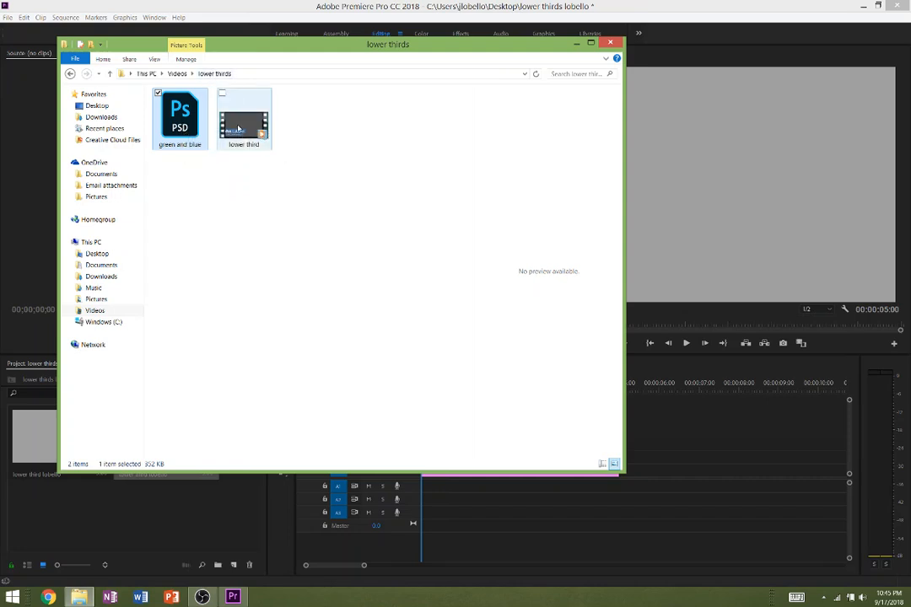
pyautogui.moveTo(189, 139); pyautogui.dragTo(81, 537)
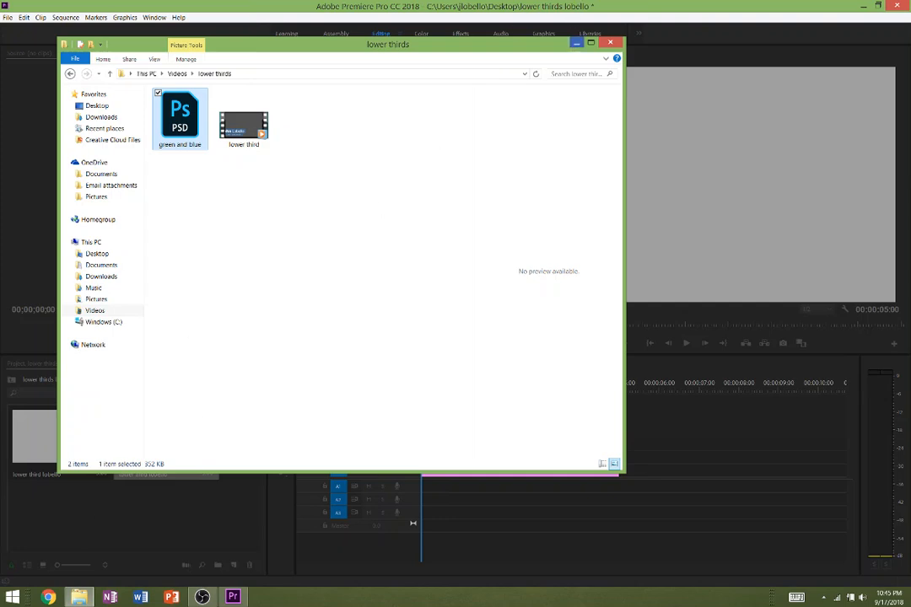
pyautogui.click(576, 42)
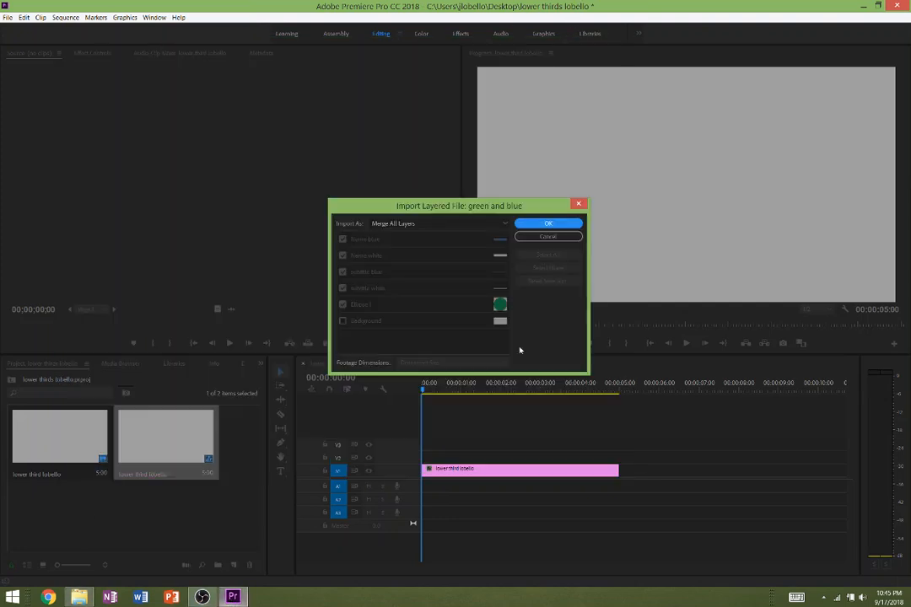
# Import the layered file as a Sequence at document size, including every layer except Background.
pyautogui.click(456, 223)
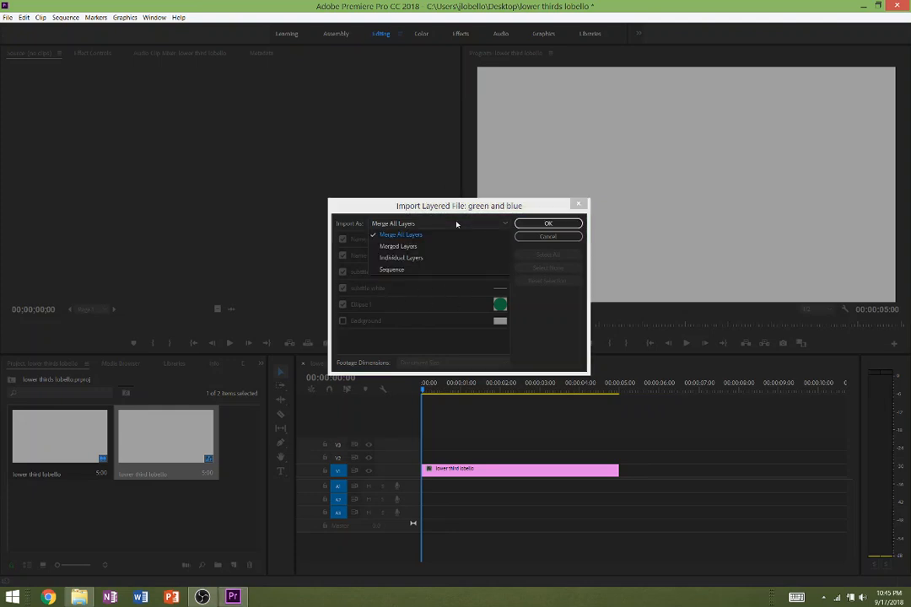
pyautogui.click(405, 271)
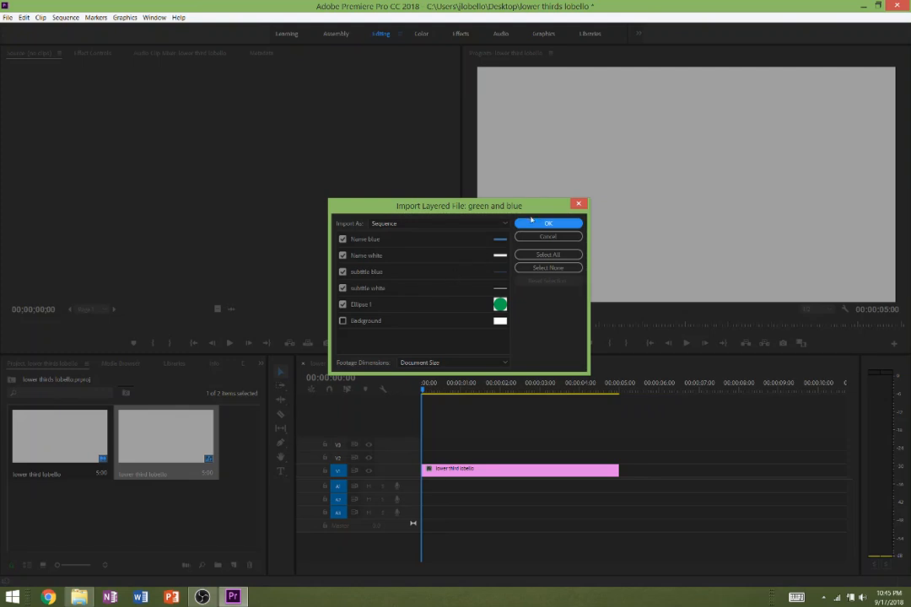
pyautogui.click(338, 322)
pyautogui.click(344, 322)
pyautogui.click(344, 322)
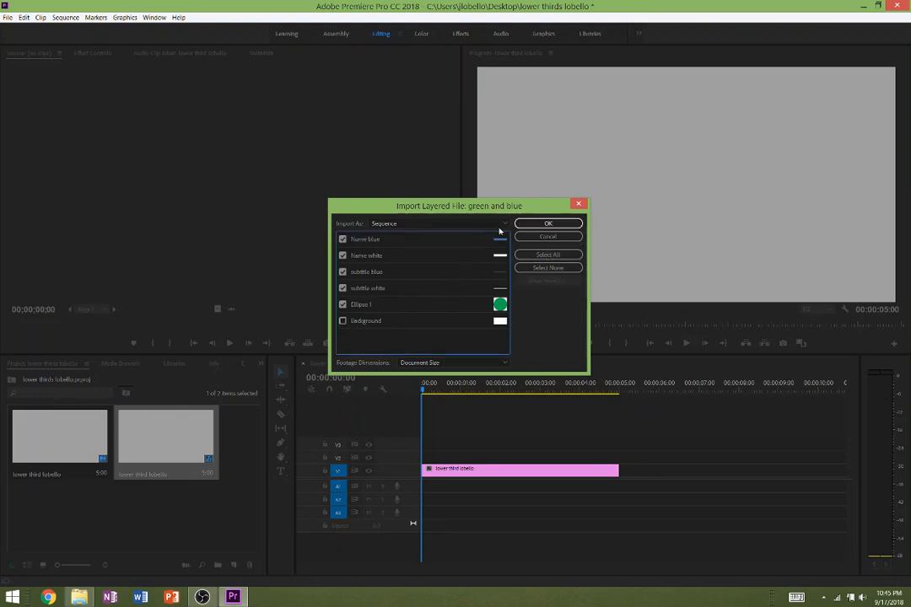
pyautogui.click(547, 223)
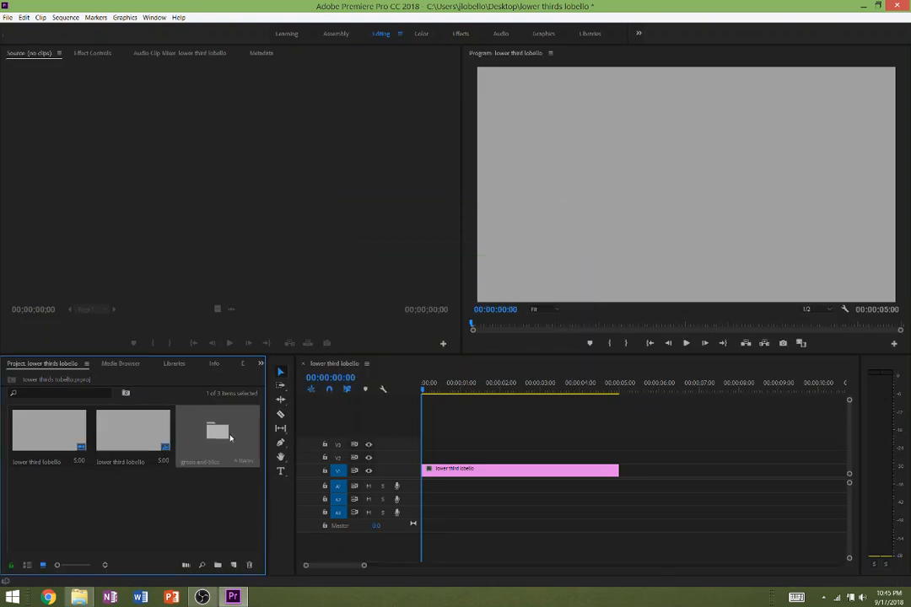
# Open the "green and blue" sequence from its bin and copy all five of its layer clips.
pyautogui.doubleClick(230, 437)
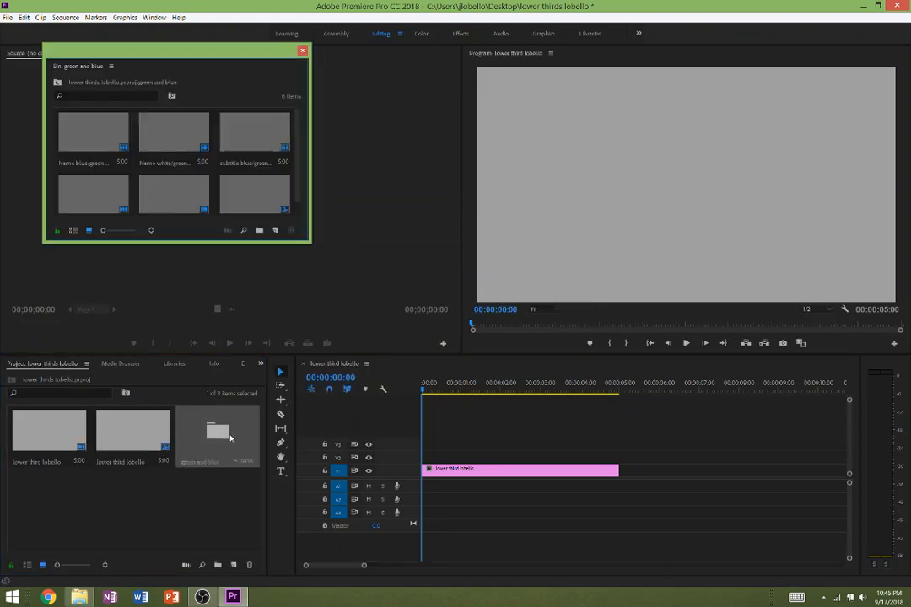
pyautogui.doubleClick(251, 202)
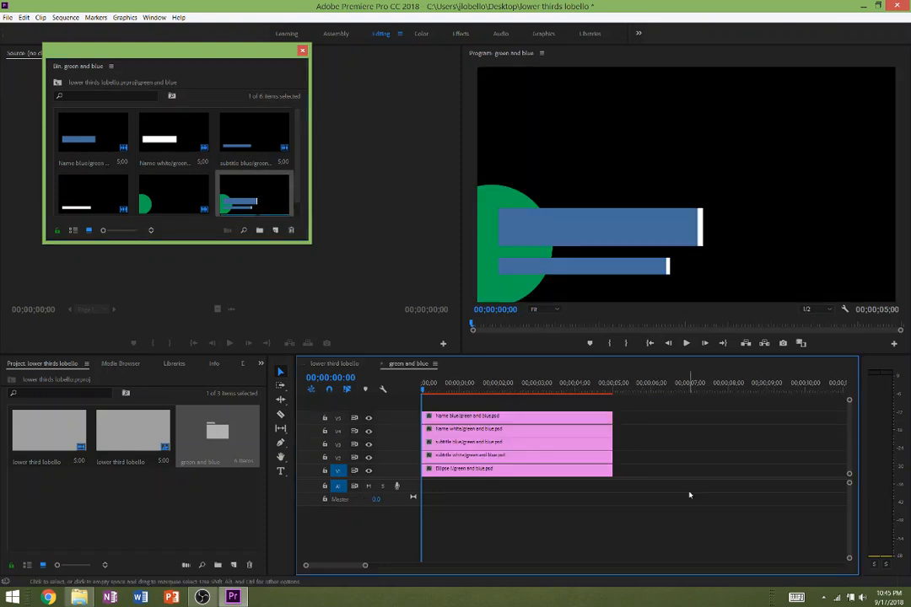
pyautogui.moveTo(662, 481); pyautogui.dragTo(542, 418)
pyautogui.rightClick(542, 418)
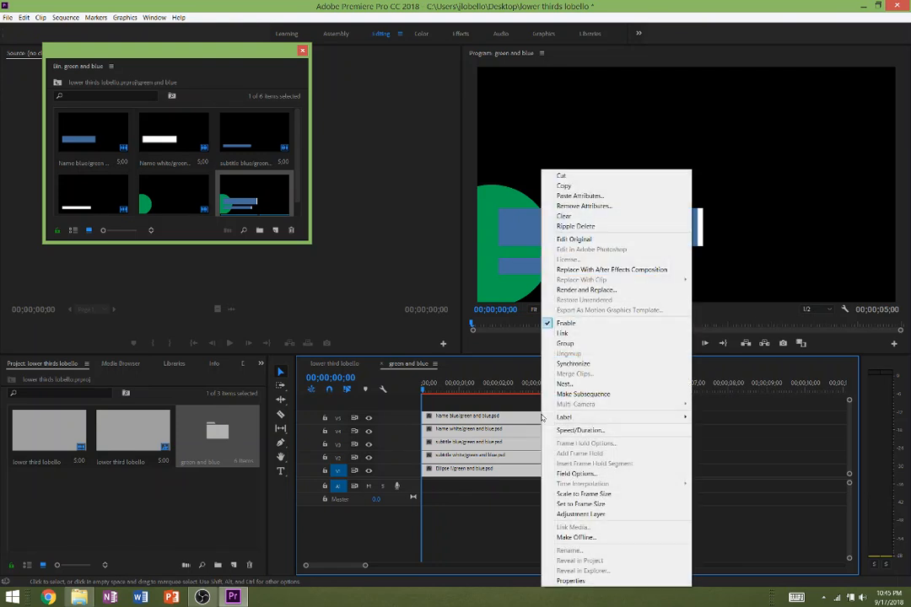
pyautogui.click(565, 187)
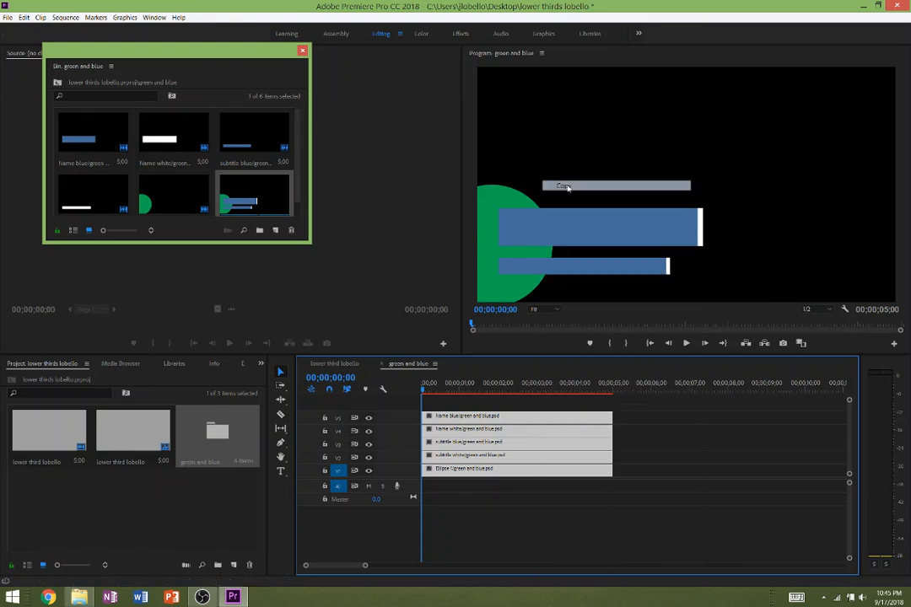
# Paste the copied clips into the lower third sequence from track V2 upward, above the grey matte, and return the playhead to the start.
pyautogui.click(333, 364)
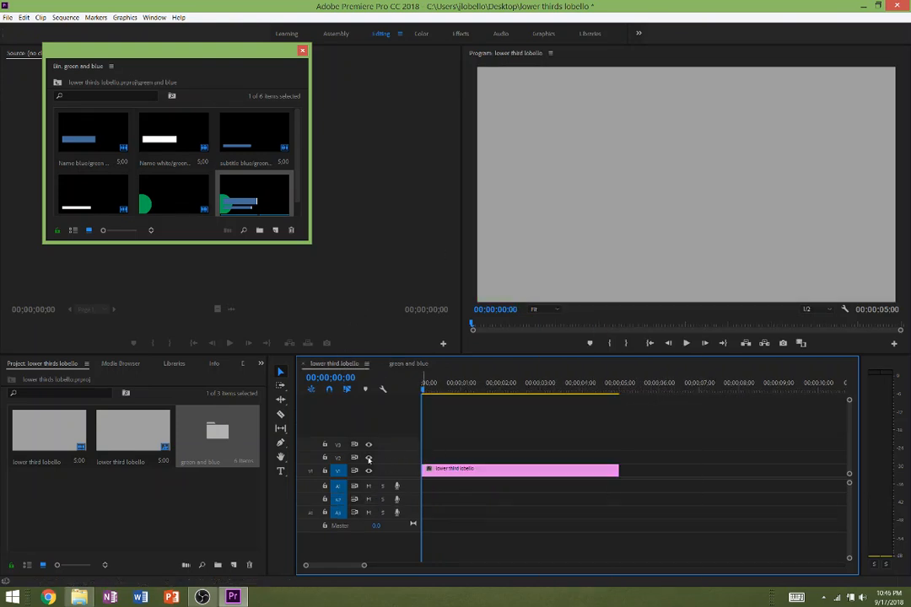
pyautogui.click(342, 474)
pyautogui.click(338, 458)
pyautogui.hotkey('ctrl', 'v')
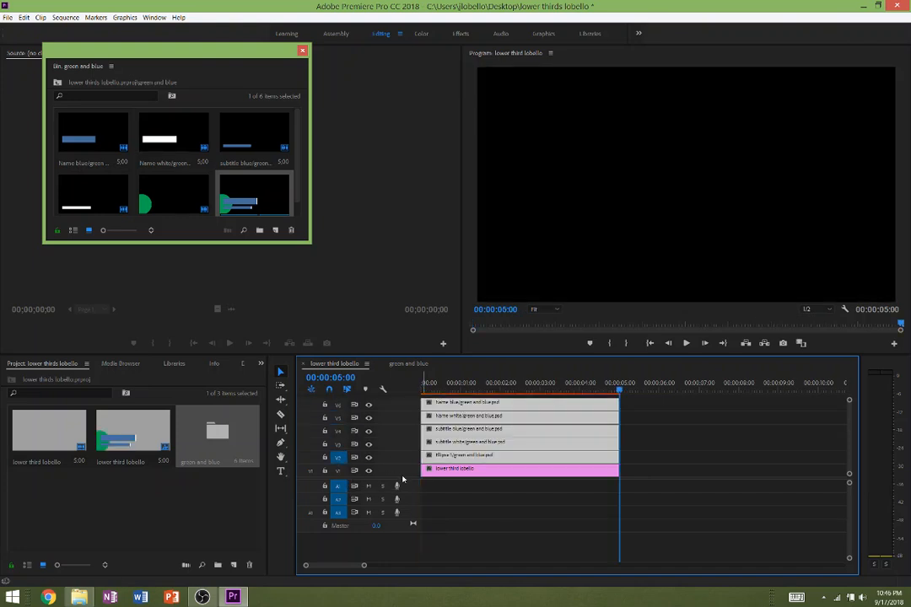
pyautogui.moveTo(407, 479); pyautogui.dragTo(413, 515)
pyautogui.moveTo(620, 390); pyautogui.dragTo(422, 391)
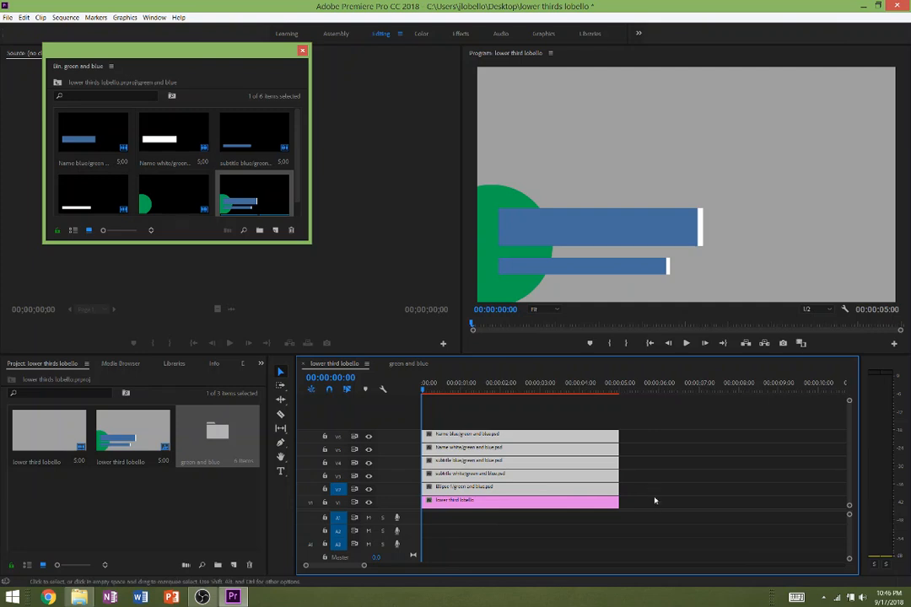
# Extend all six clips, including the grey matte, to end at 00:00:10:00 and return the playhead to the start.
pyautogui.moveTo(649, 505)
pyautogui.mouseDown()
pyautogui.moveTo(594, 445)
pyautogui.moveTo(606, 424)
pyautogui.moveTo(641, 510)
pyautogui.mouseUp()
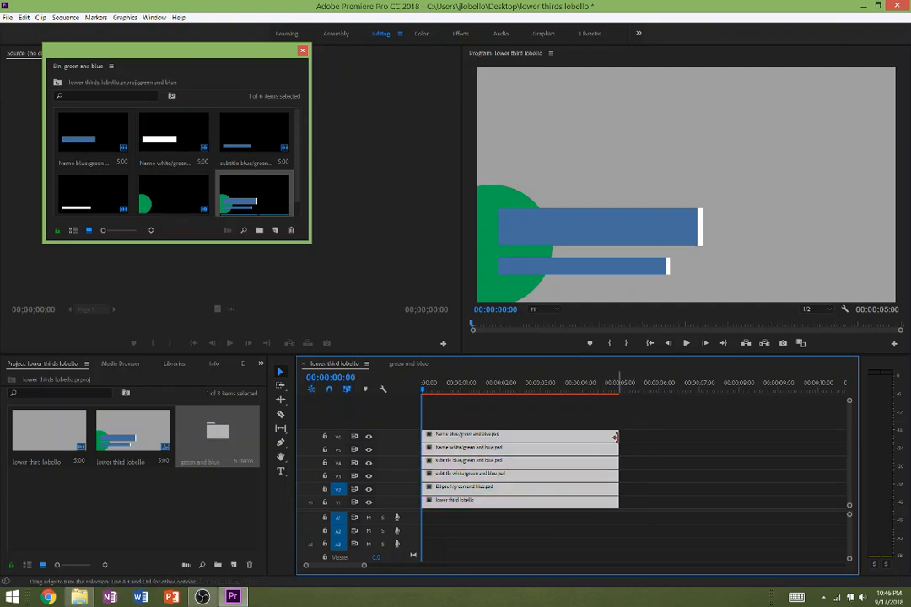
pyautogui.moveTo(619, 436); pyautogui.dragTo(814, 440)
pyautogui.click(457, 389)
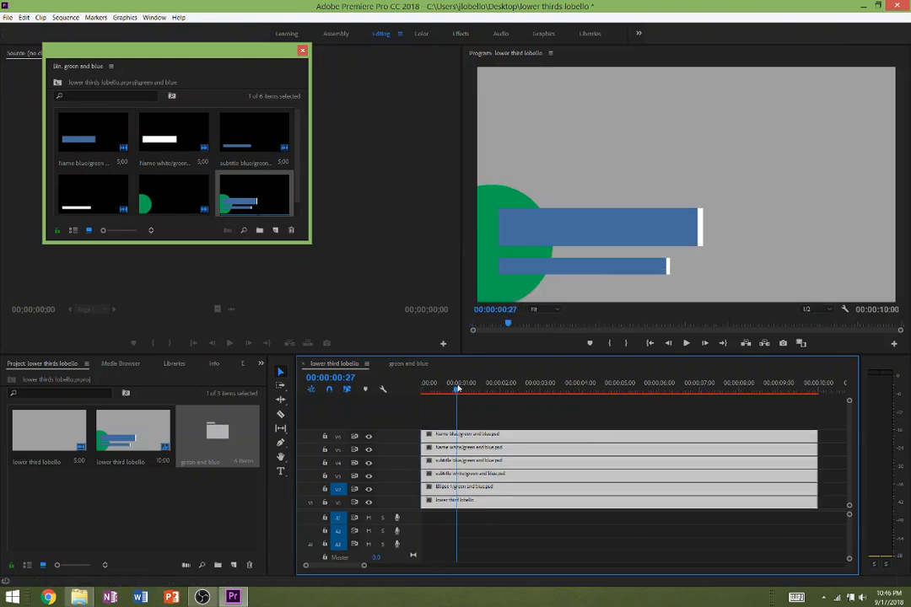
pyautogui.click(438, 424)
pyautogui.click(442, 384)
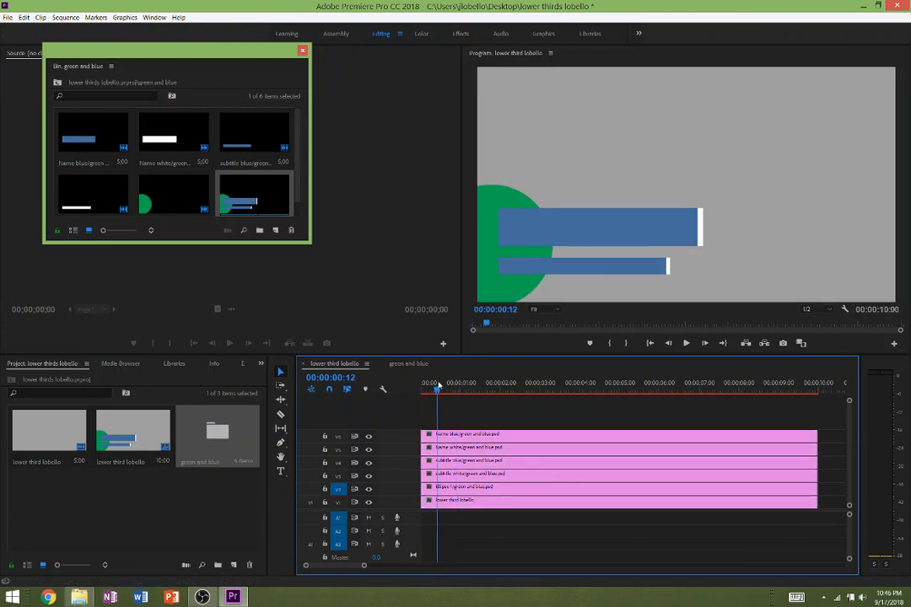
pyautogui.moveTo(462, 383); pyautogui.dragTo(421, 384)
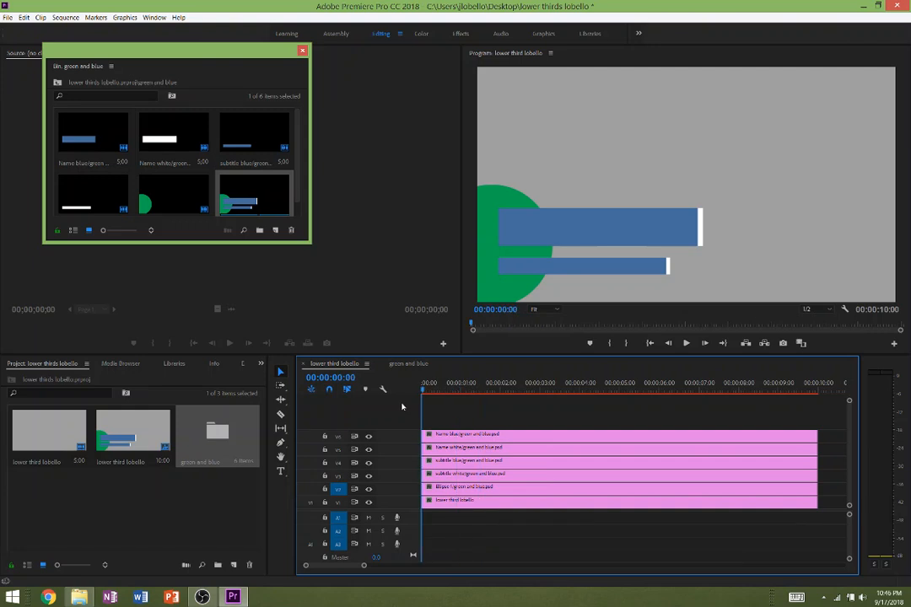
# Close the floating "green and blue" bin window and reset the Editing workspace to its saved layout.
pyautogui.click(471, 437)
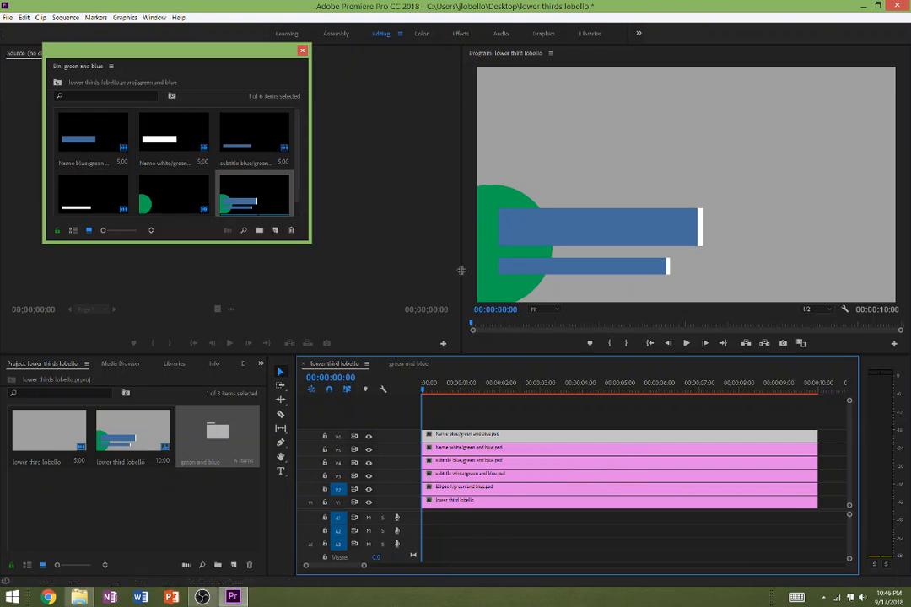
pyautogui.click(302, 51)
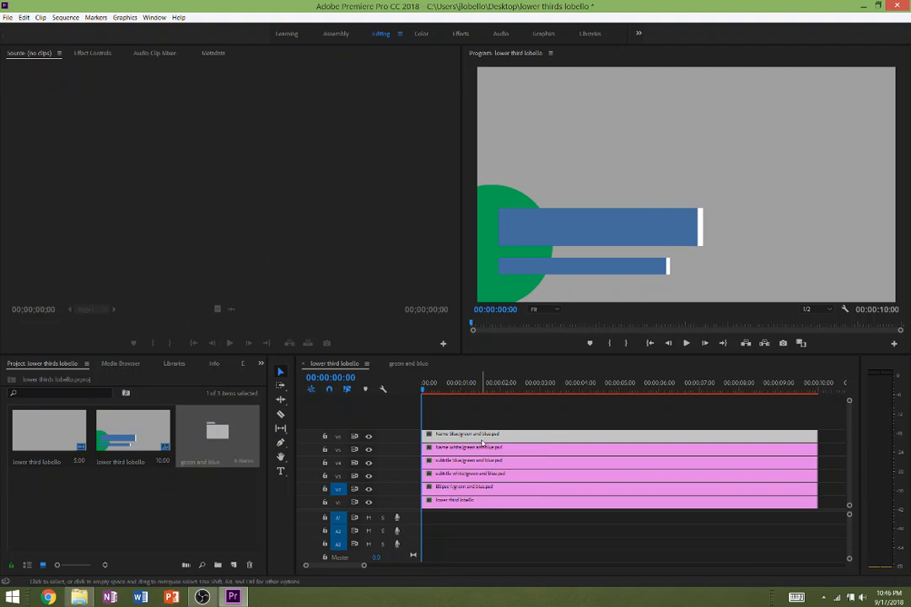
pyautogui.click(348, 443)
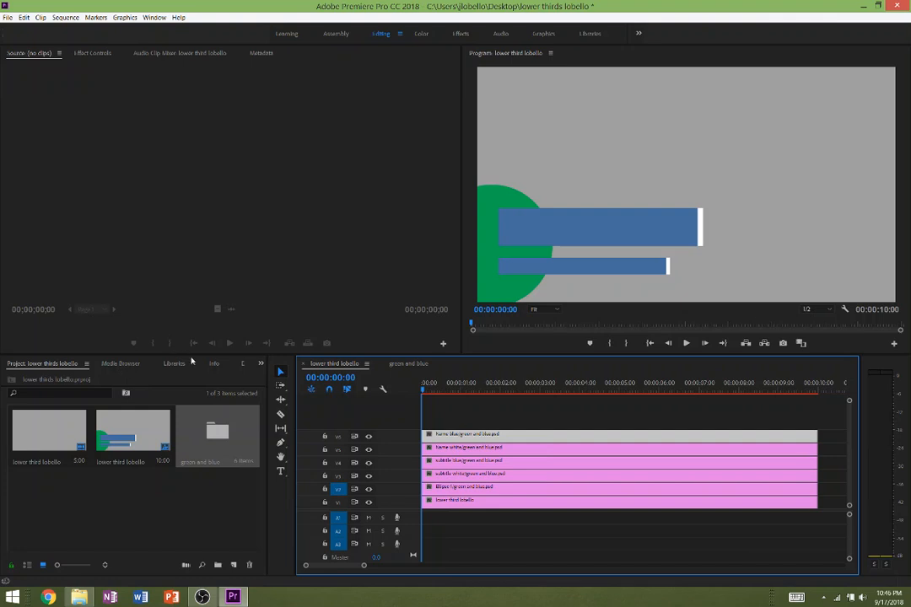
pyautogui.click(245, 372)
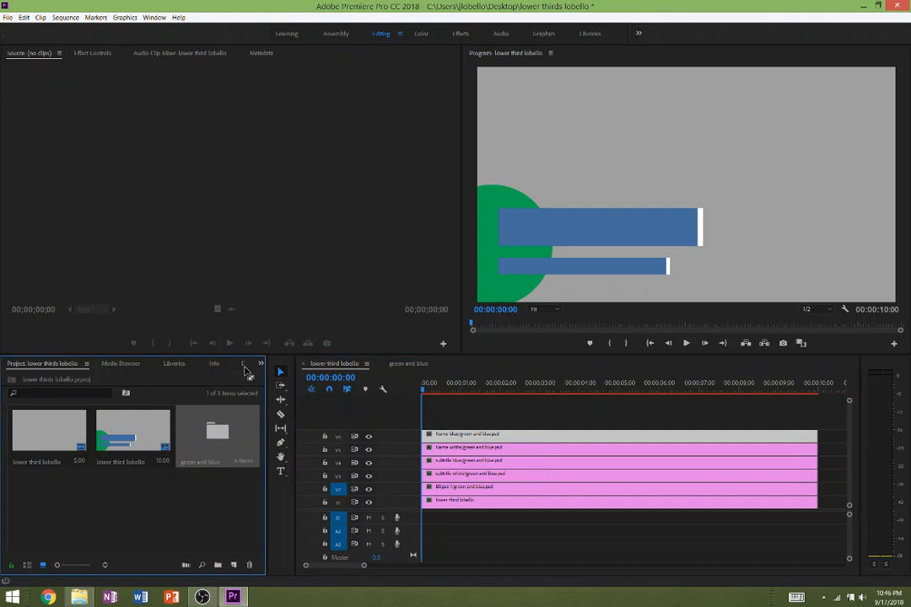
pyautogui.press('`')
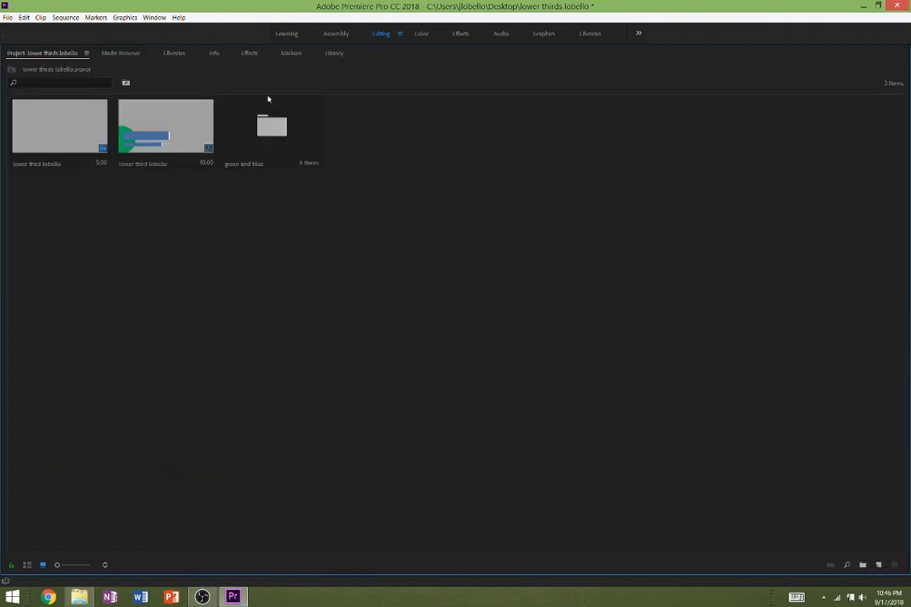
pyautogui.doubleClick(51, 55)
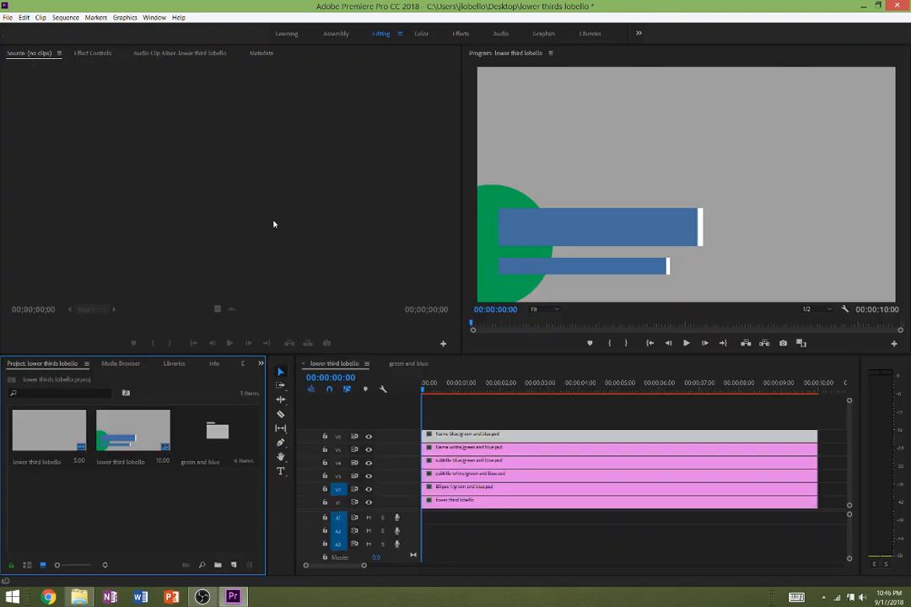
pyautogui.click(400, 34)
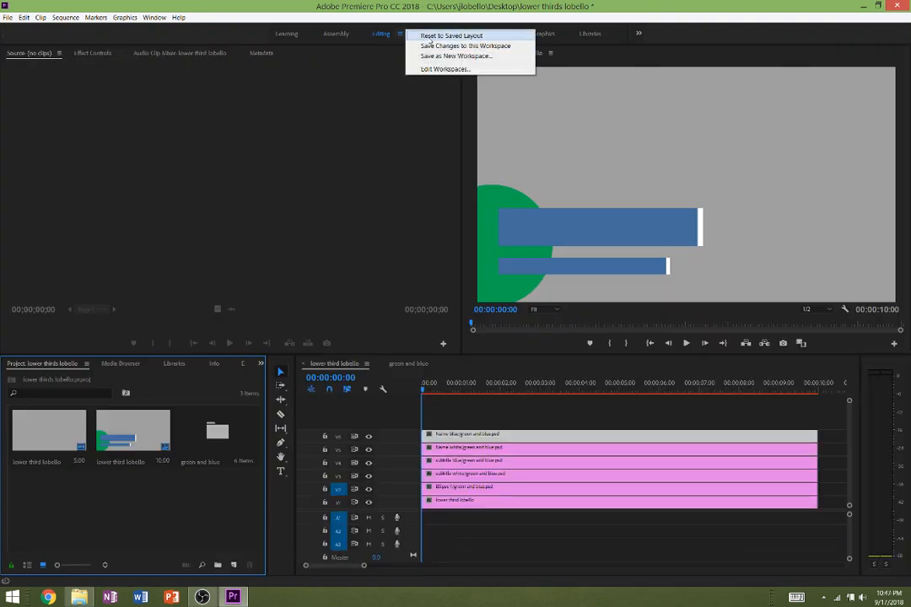
pyautogui.click(432, 37)
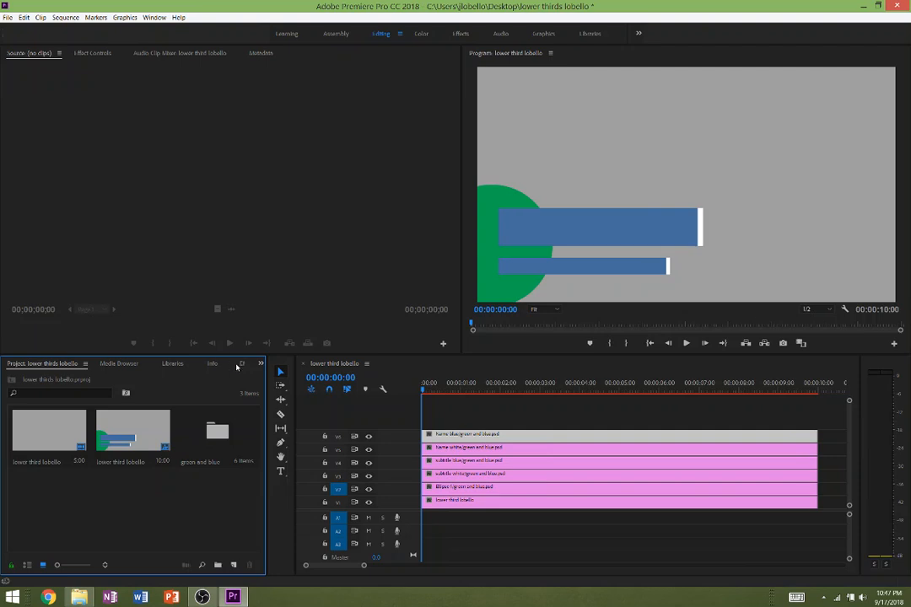
# Apply the Wipe video transition to the start of the "Name blue" clip and preview it.
pyautogui.click(240, 364)
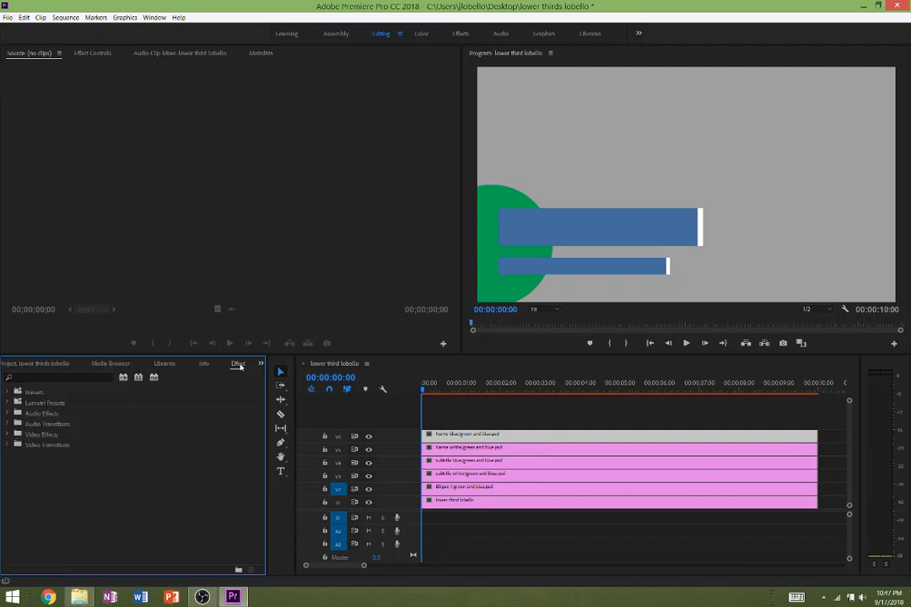
pyautogui.click(10, 447)
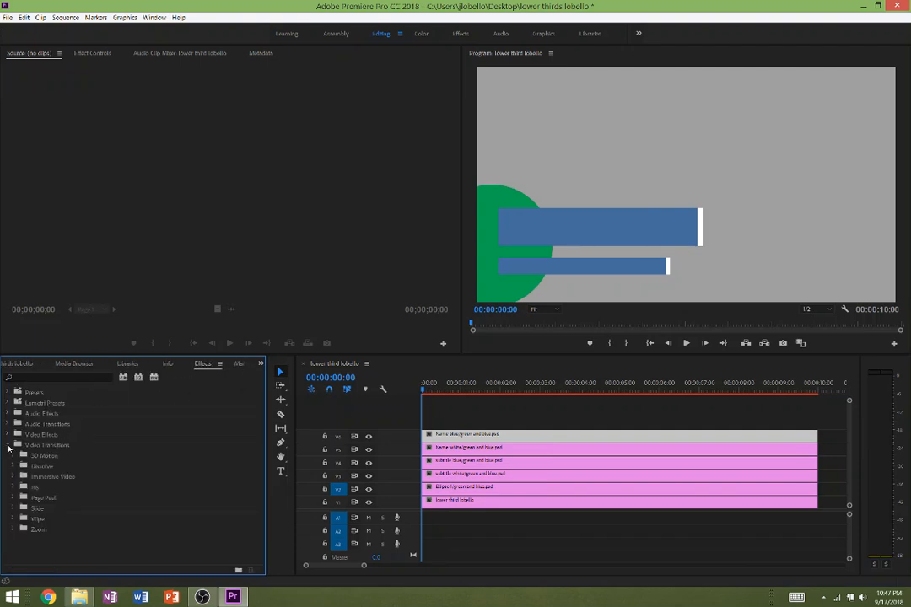
pyautogui.click(12, 519)
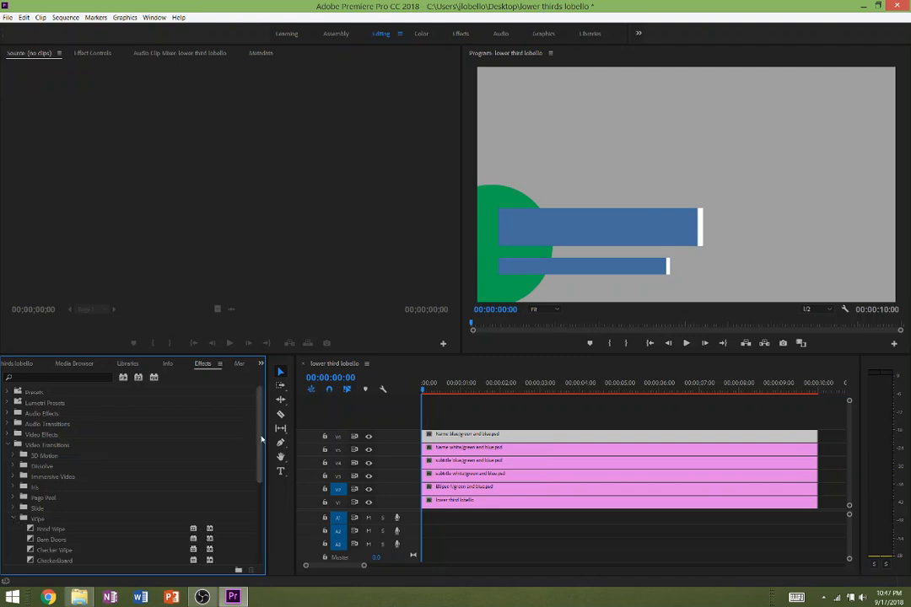
pyautogui.moveTo(261, 443); pyautogui.dragTo(264, 531)
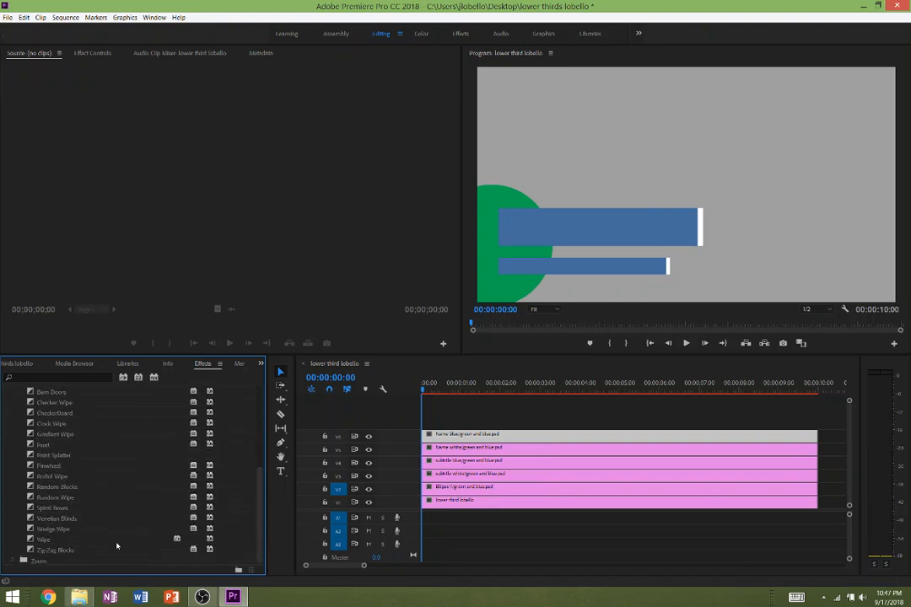
pyautogui.moveTo(42, 541); pyautogui.dragTo(432, 436)
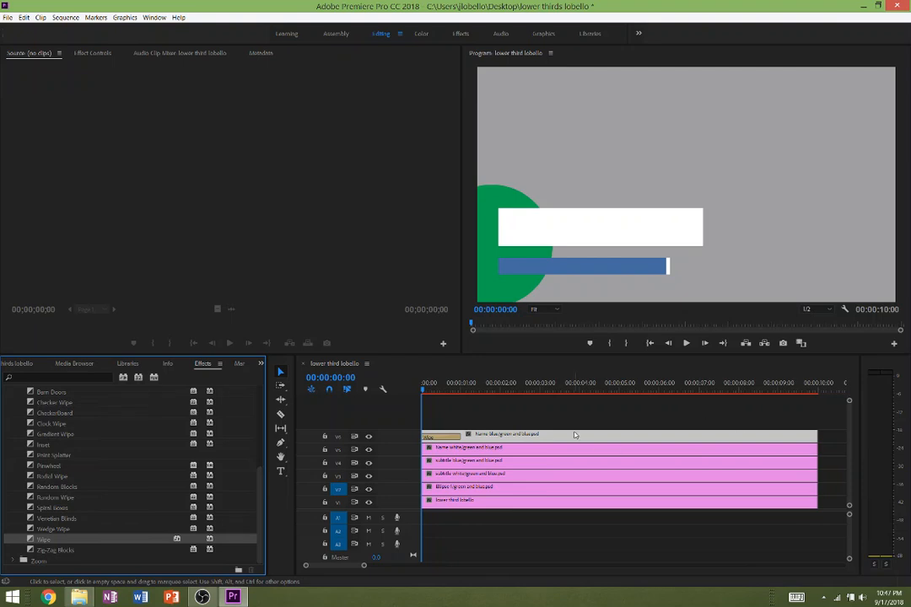
pyautogui.press('space')
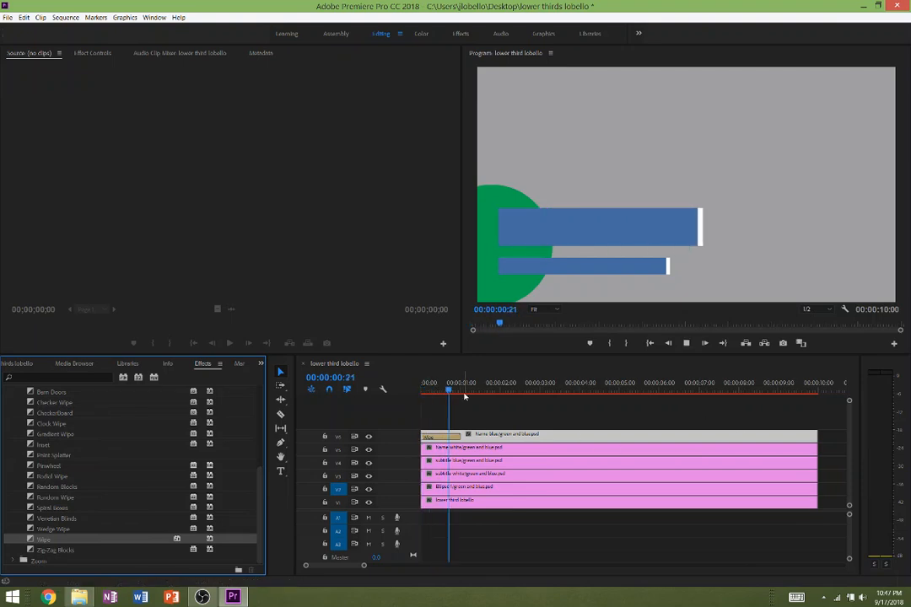
pyautogui.press('space')
pyautogui.click(424, 389)
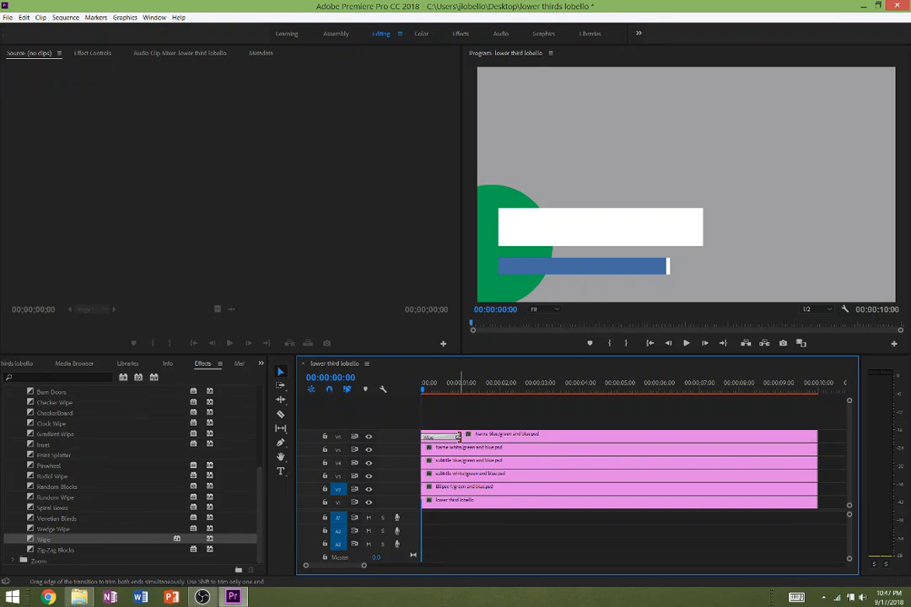
# Lengthen the "Name blue" wipe to about two seconds, then add a two-second Wipe to the start of the "Name white" clip and preview both.
pyautogui.moveTo(458, 436); pyautogui.dragTo(498, 436)
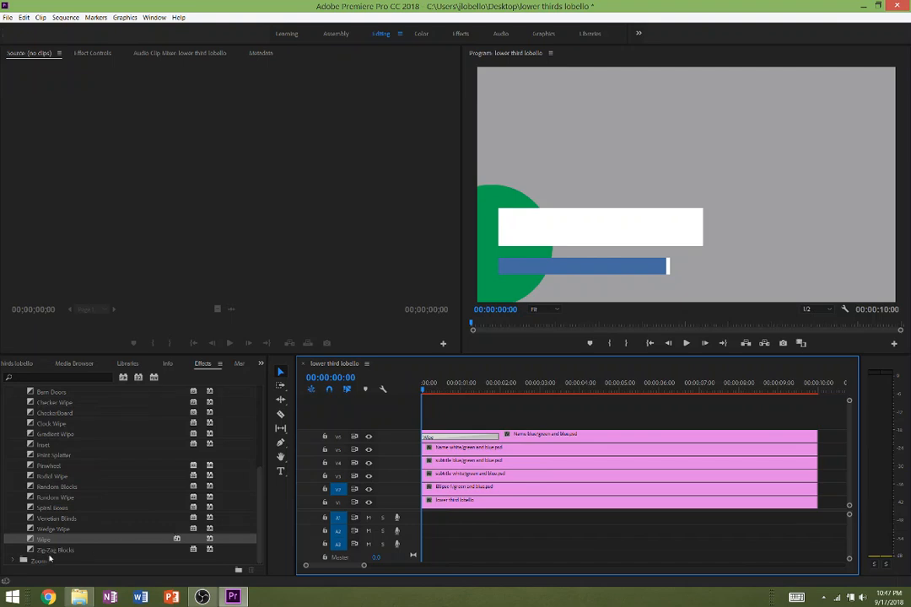
pyautogui.moveTo(42, 543); pyautogui.dragTo(497, 450)
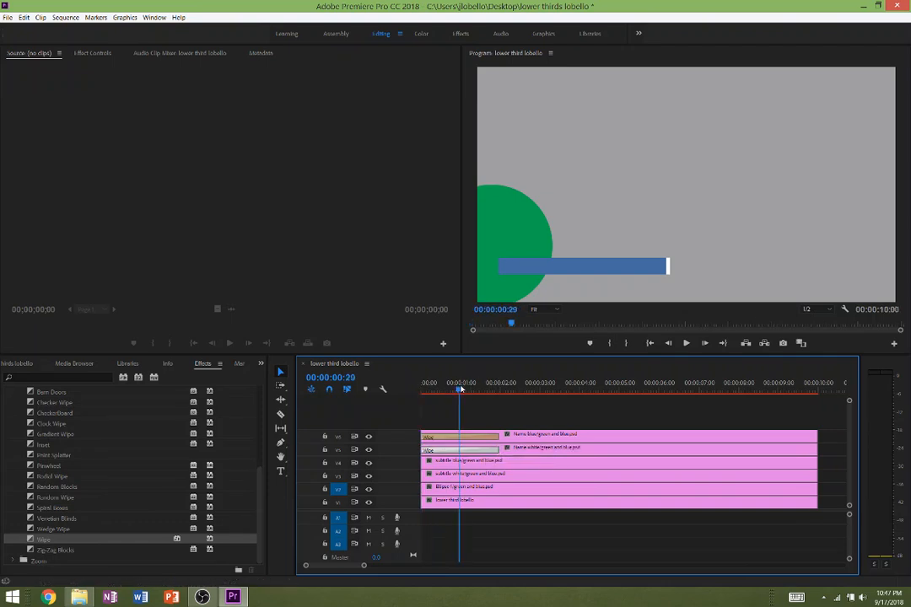
pyautogui.press('space')
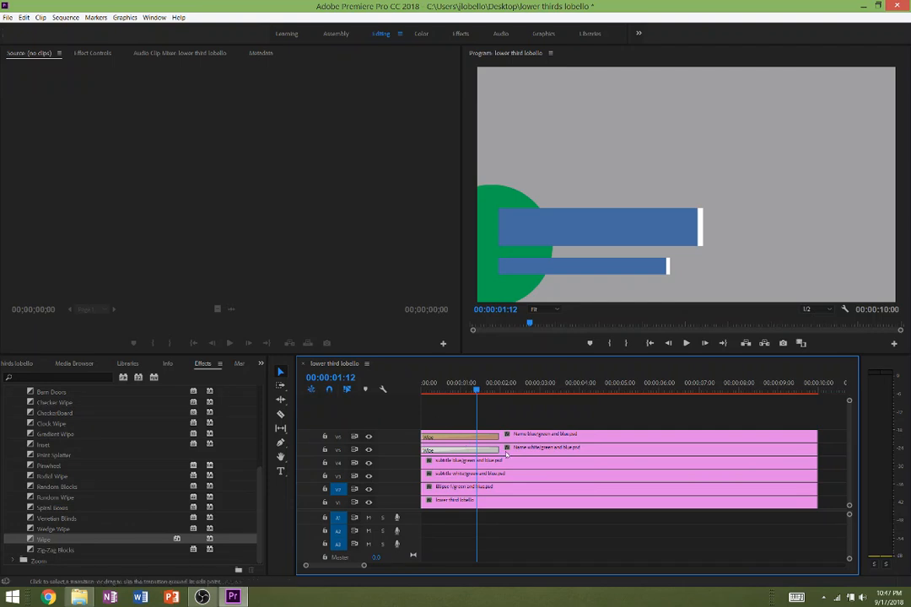
# Shorten the "Name white" wipe to end at about 00:00:01:23, ahead of the blue wipe, and play it back.
pyautogui.moveTo(495, 450); pyautogui.dragTo(488, 450)
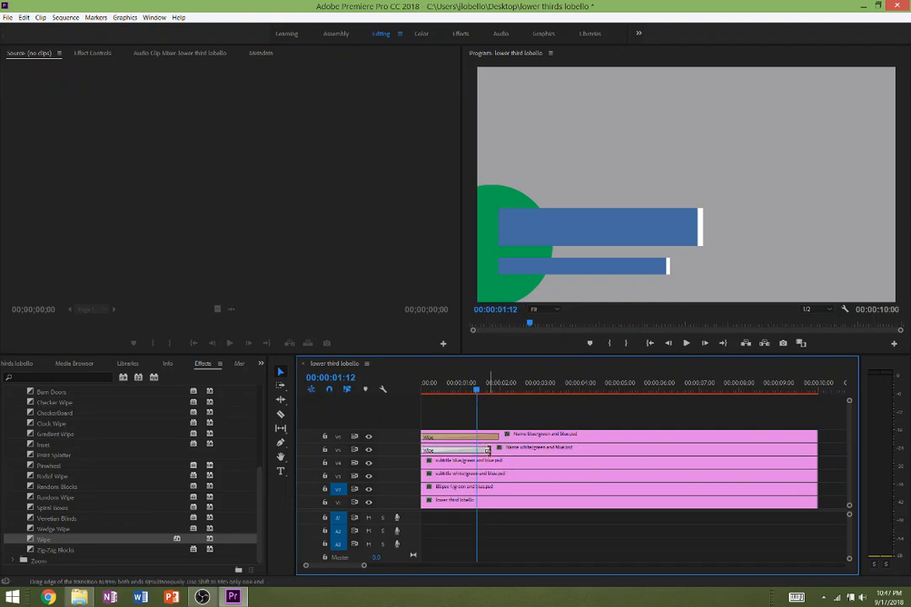
pyautogui.moveTo(468, 387); pyautogui.dragTo(392, 390)
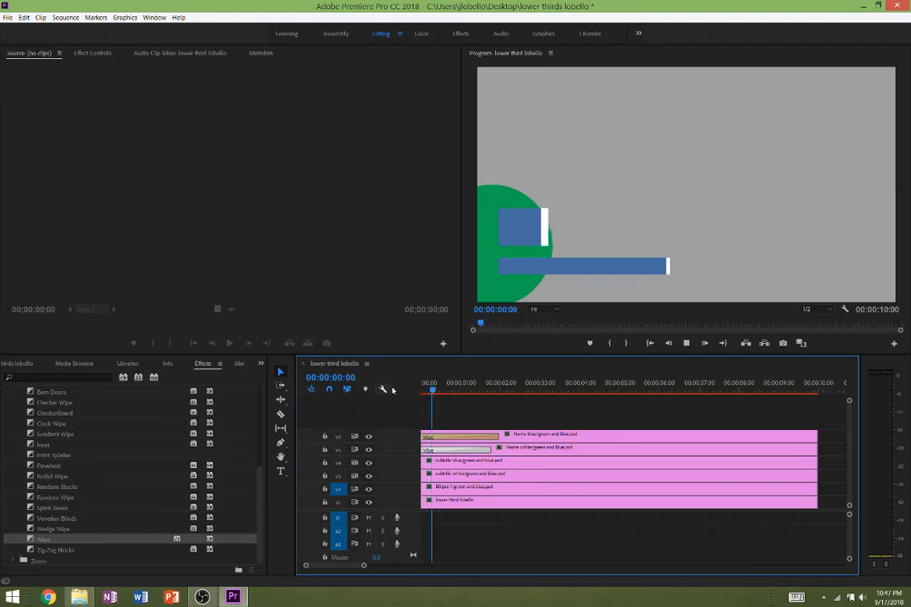
pyautogui.press('space')
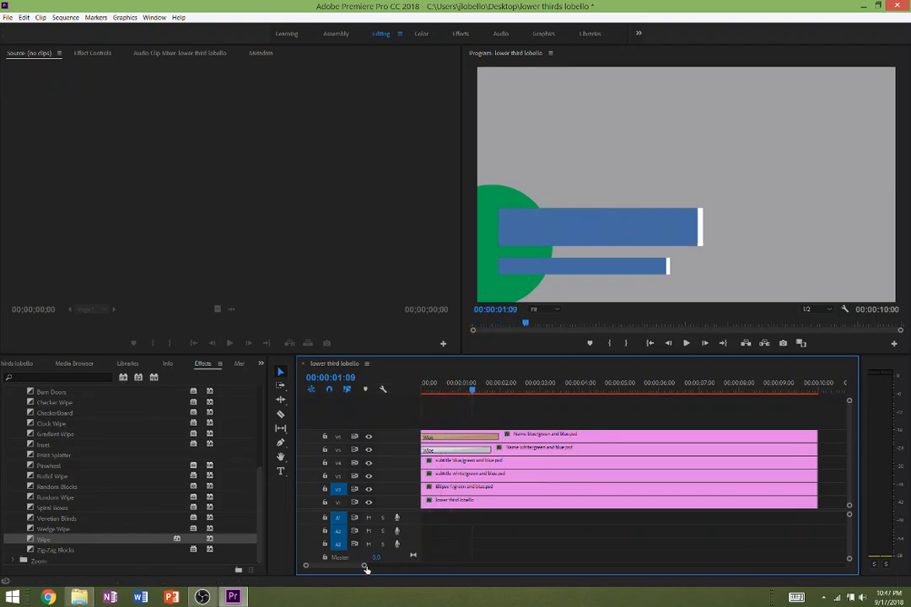
# Fine-tune the "Name white" wipe so it ends at about 00:00:01:26, just before the blue wipe.
pyautogui.moveTo(365, 568); pyautogui.dragTo(343, 580)
pyautogui.press('space')
pyautogui.press('space')
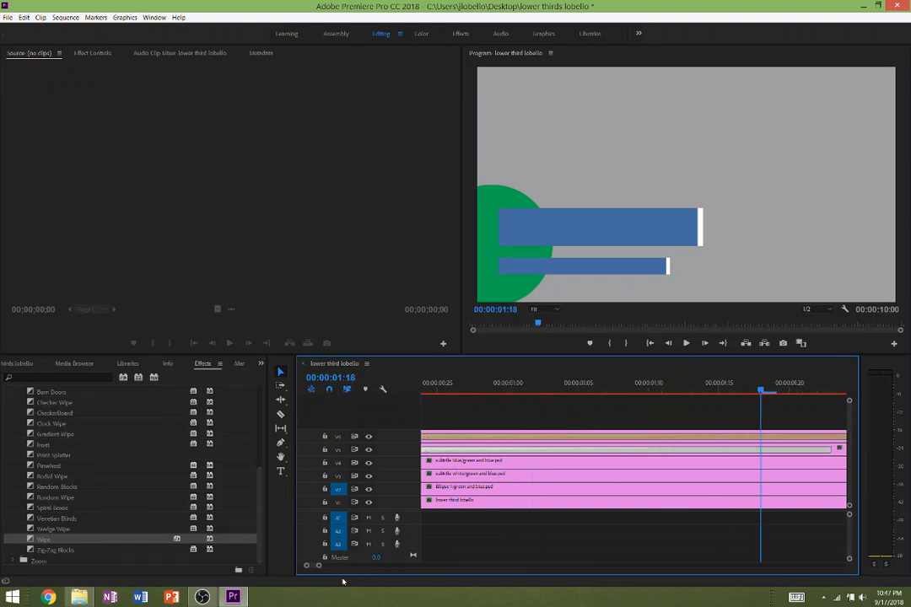
pyautogui.press('space')
pyautogui.press('space')
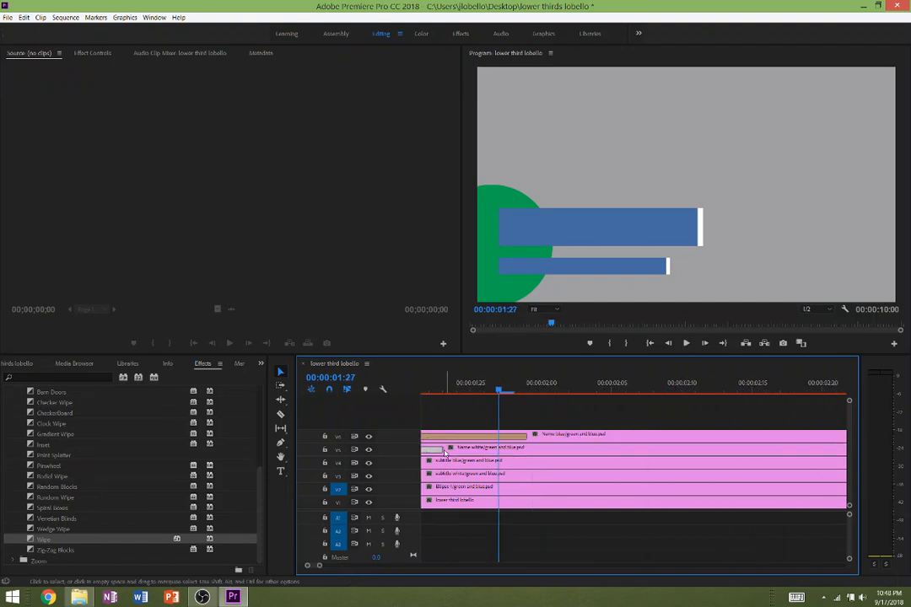
pyautogui.moveTo(444, 451); pyautogui.dragTo(486, 445)
pyautogui.moveTo(485, 393); pyautogui.dragTo(393, 388)
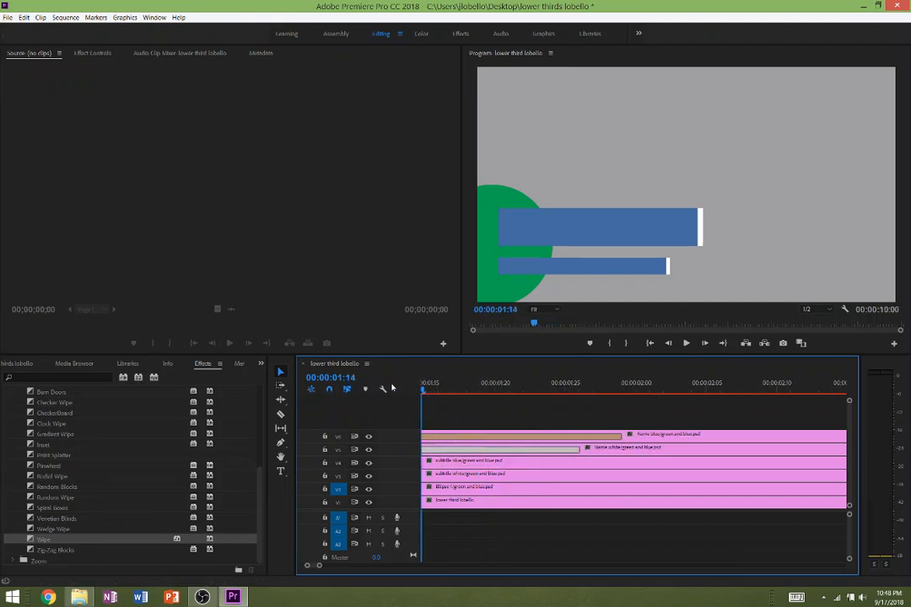
# Play the sequence from the start to check the name bar's blue and white wipes.
pyautogui.click(648, 343)
pyautogui.press('space')
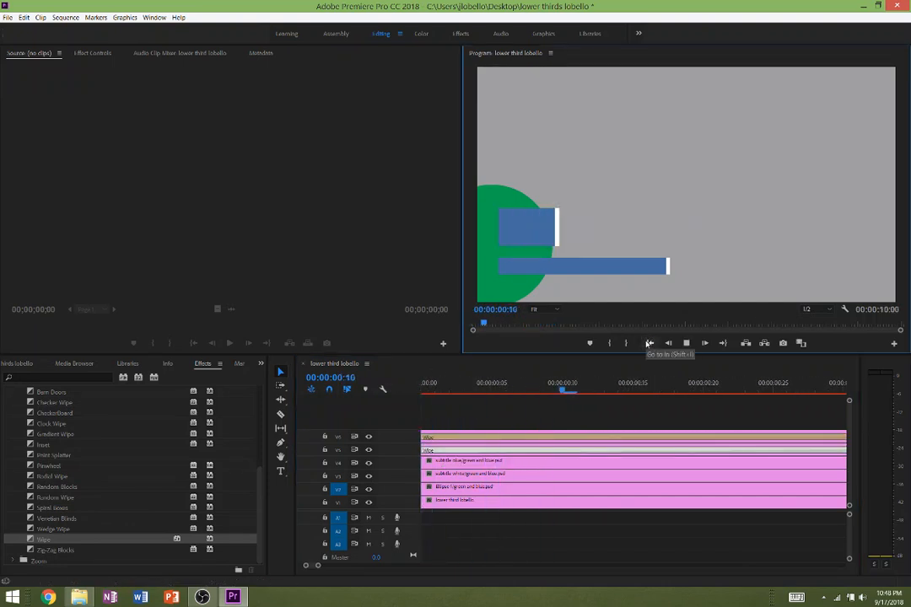
pyautogui.press('space')
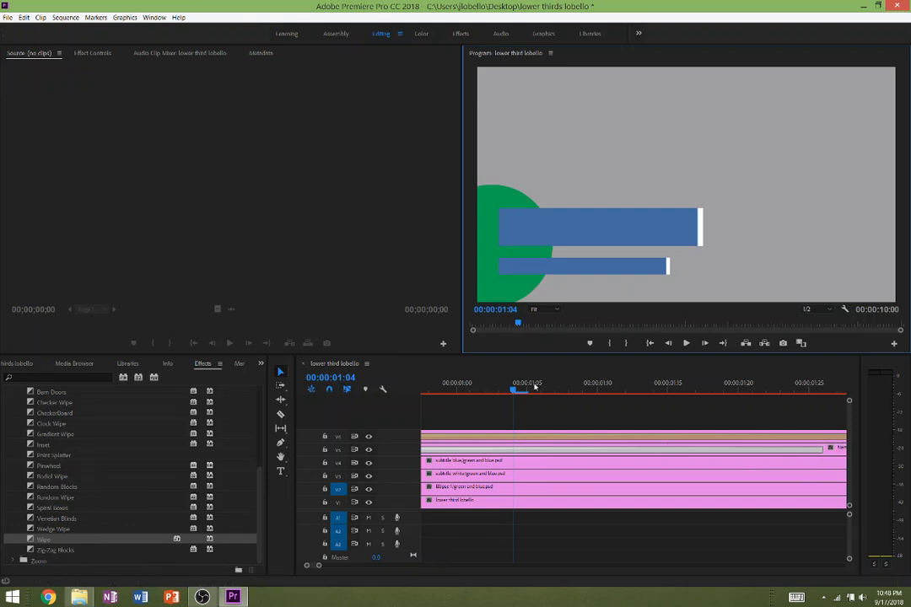
pyautogui.moveTo(534, 387); pyautogui.dragTo(353, 395)
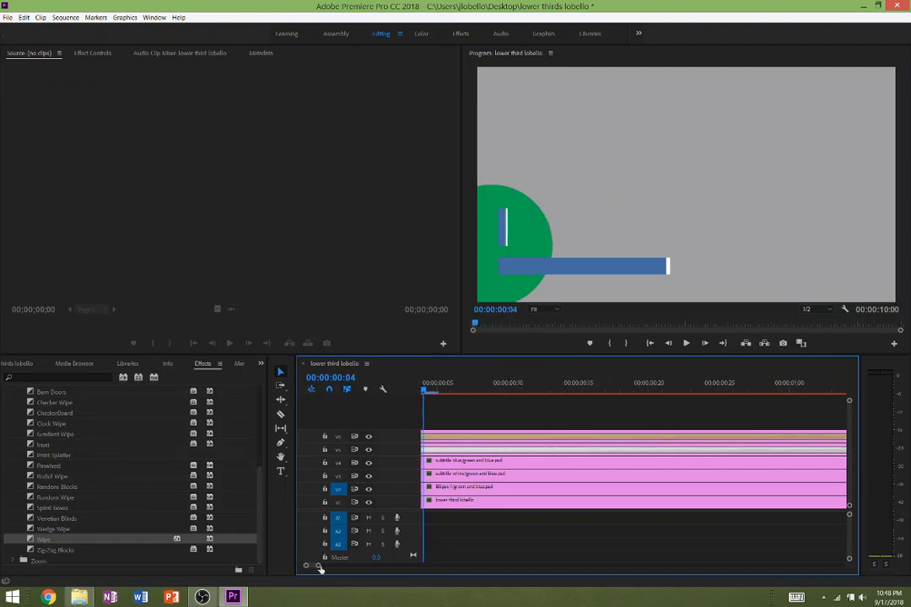
# Apply the Wipe video transition to the start of the "subtitle blue" and "subtitle white" clips.
pyautogui.moveTo(319, 569); pyautogui.dragTo(343, 572)
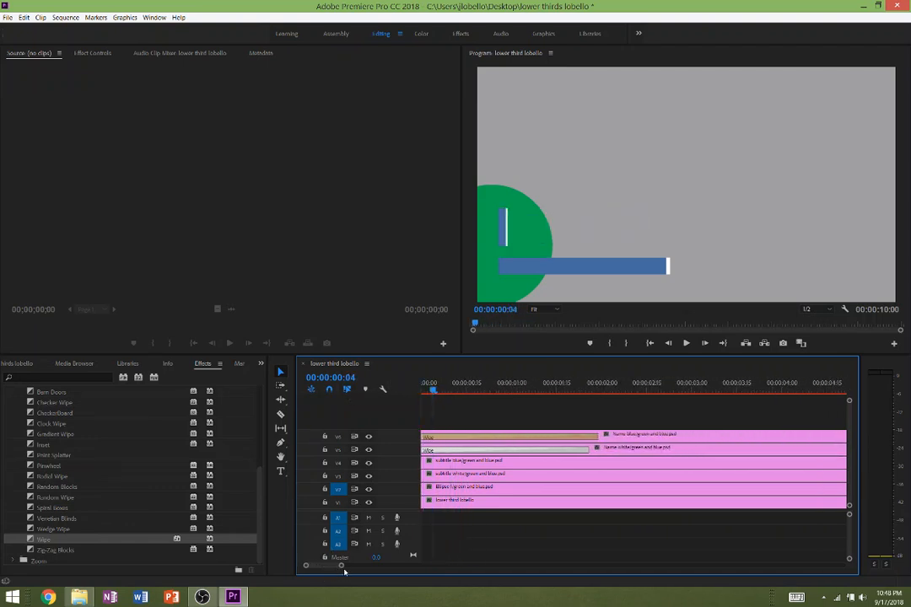
pyautogui.moveTo(44, 545); pyautogui.dragTo(428, 462)
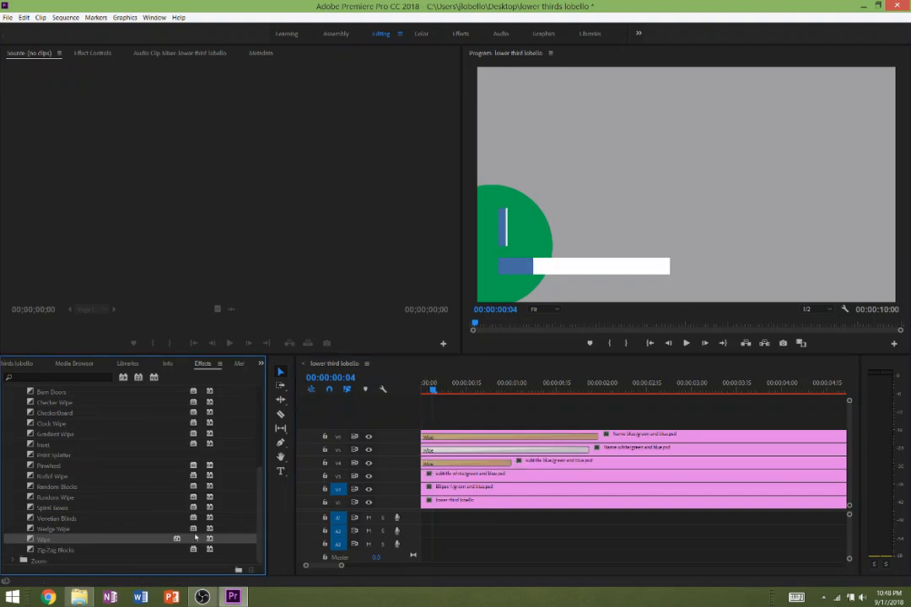
pyautogui.moveTo(38, 544); pyautogui.dragTo(431, 476)
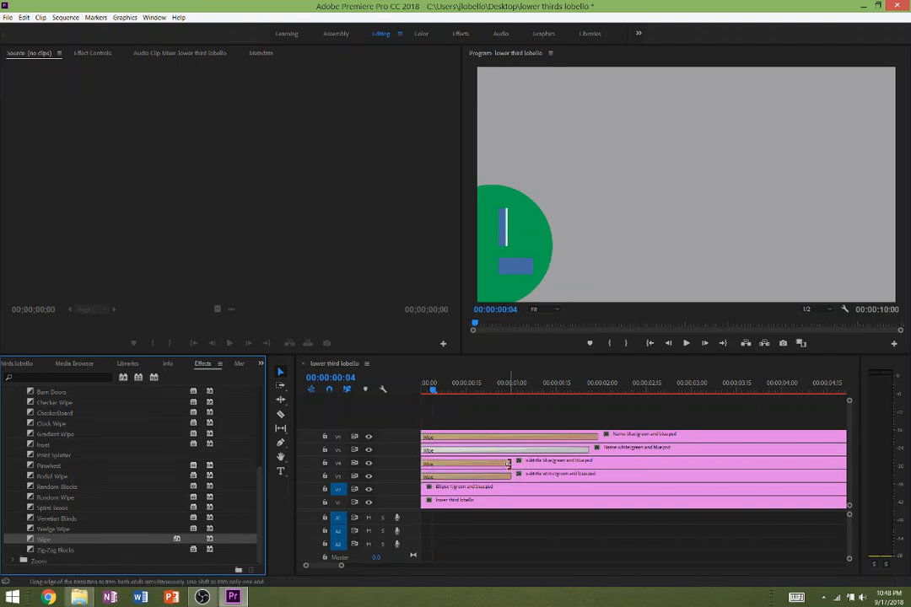
# Lengthen the "subtitle blue" wipe to about two seconds and the "subtitle white" wipe to slightly less, matching the name wipes, and preview them.
pyautogui.moveTo(515, 468); pyautogui.dragTo(594, 465)
pyautogui.moveTo(510, 476); pyautogui.dragTo(589, 477)
pyautogui.moveTo(519, 389); pyautogui.dragTo(384, 389)
pyautogui.press('space')
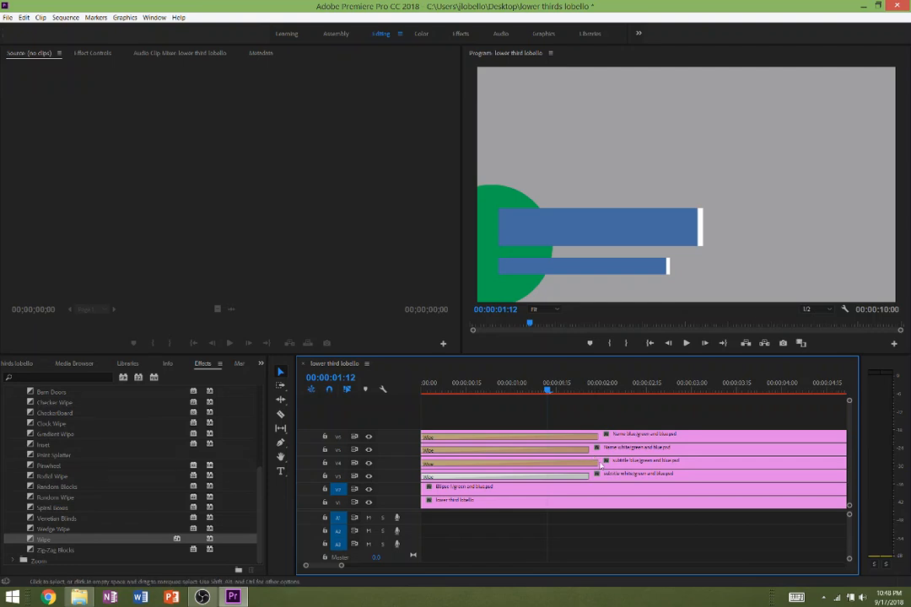
# Extend the subtitle wipes past the name wipes, blue to about 00:00:02:12 and white to about 00:00:02:09, and play back the animation.
pyautogui.moveTo(596, 463); pyautogui.dragTo(624, 478)
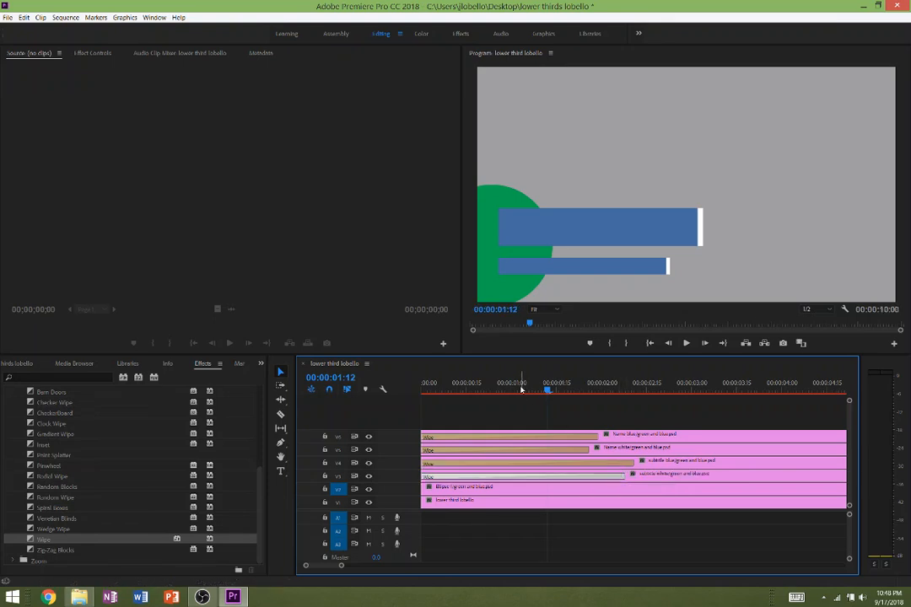
pyautogui.moveTo(525, 387); pyautogui.dragTo(363, 381)
pyautogui.press('space')
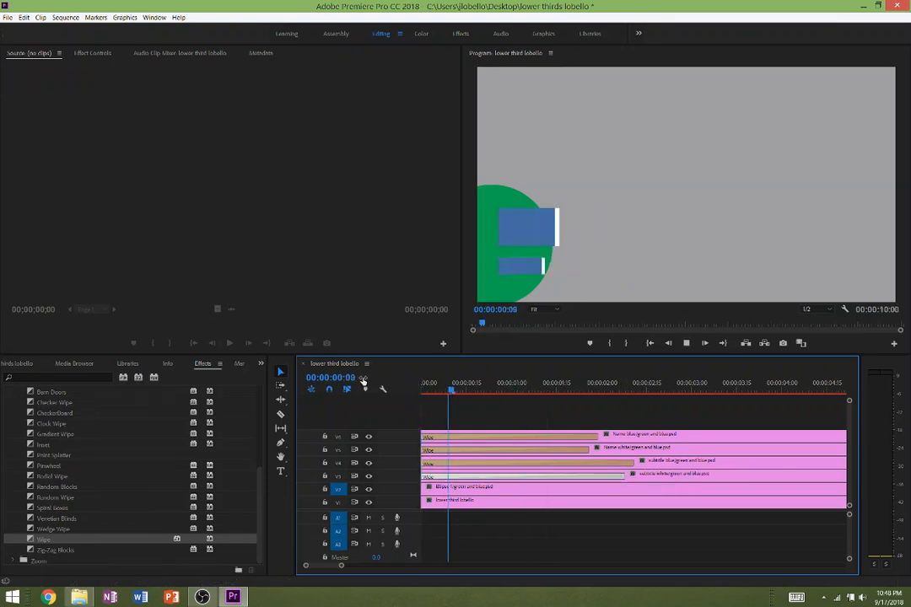
pyautogui.press('space')
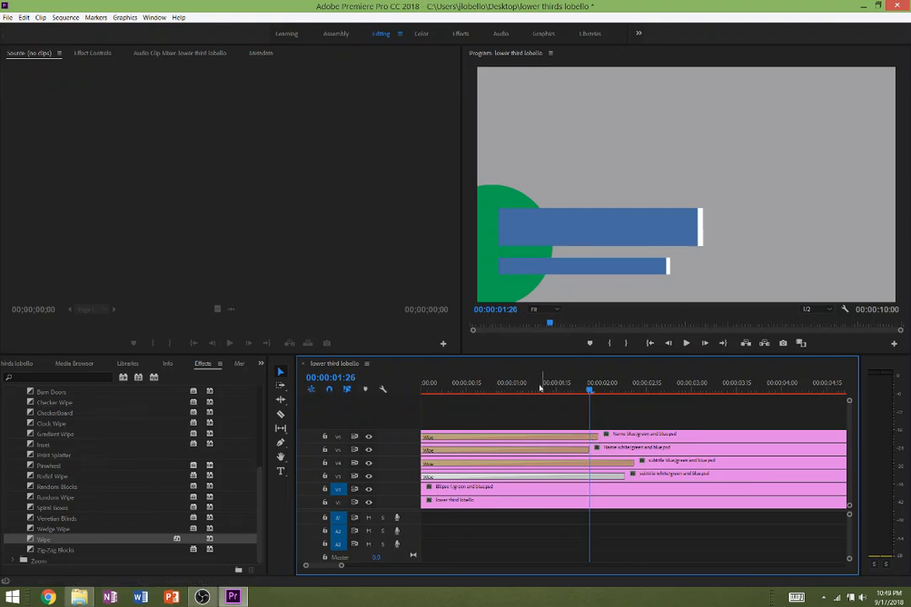
pyautogui.moveTo(573, 380); pyautogui.dragTo(383, 390)
pyautogui.press('space')
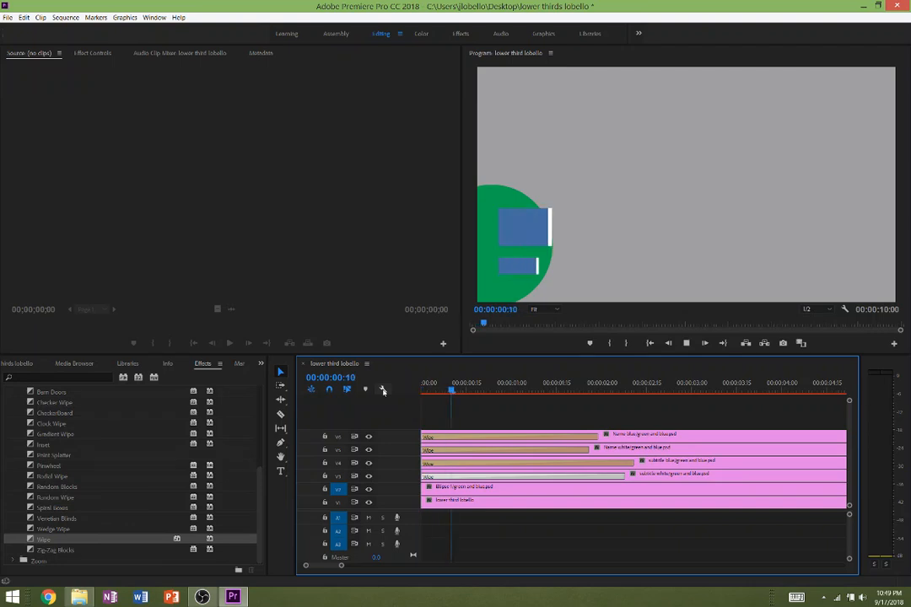
pyautogui.press('space')
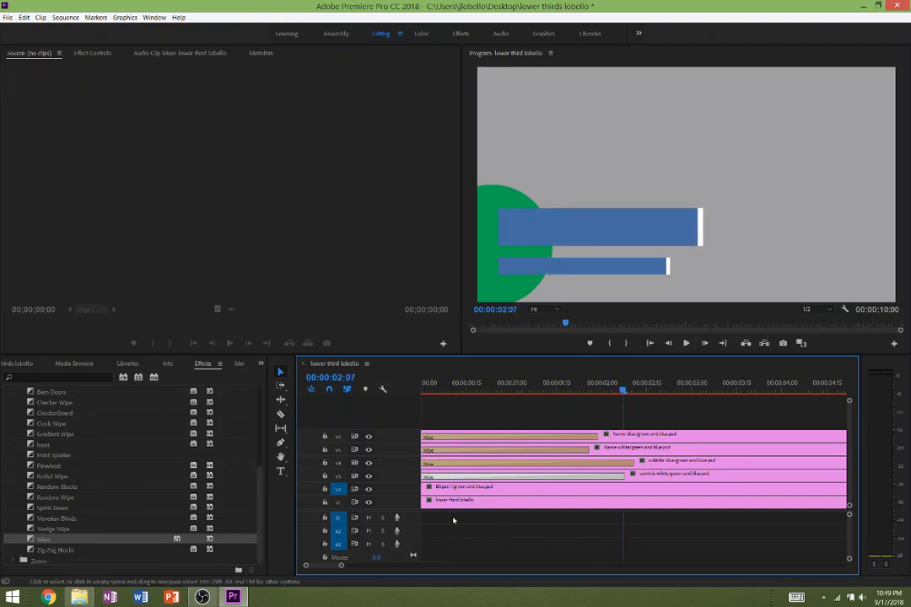
# Add a Position keyframe to the green "Ellipse 1" clip at 00:00:00:12, keeping its current position.
pyautogui.click(454, 490)
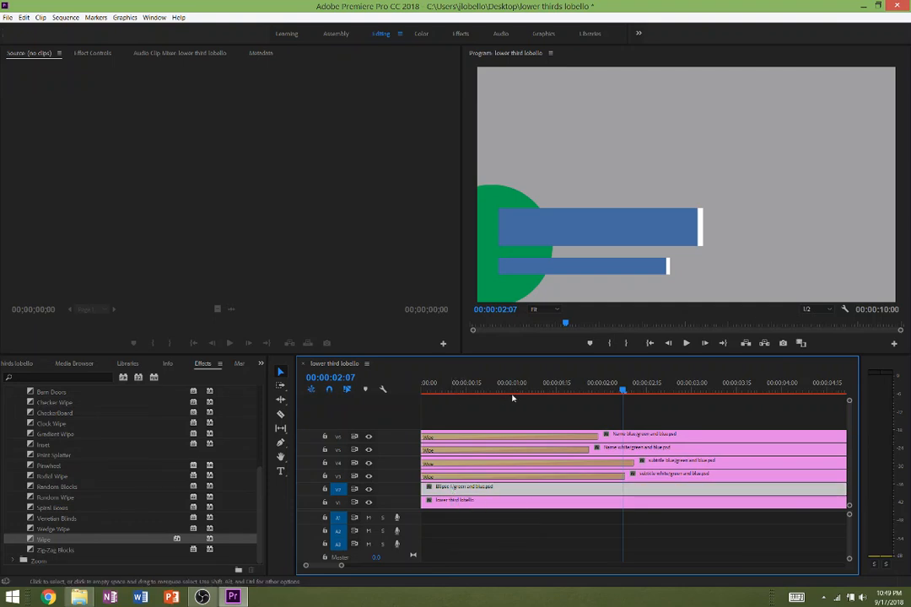
pyautogui.press('j')
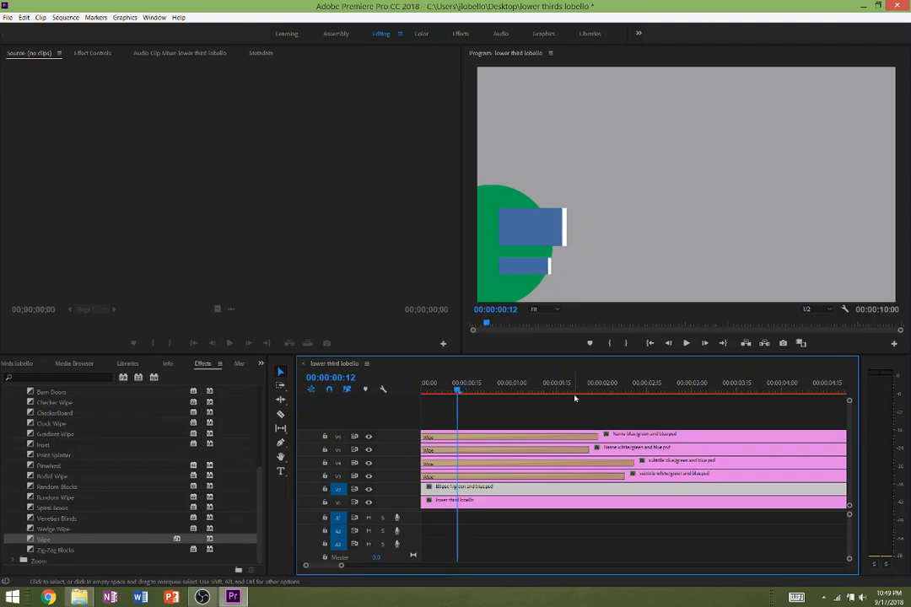
pyautogui.press('Left')
pyautogui.press('Left')
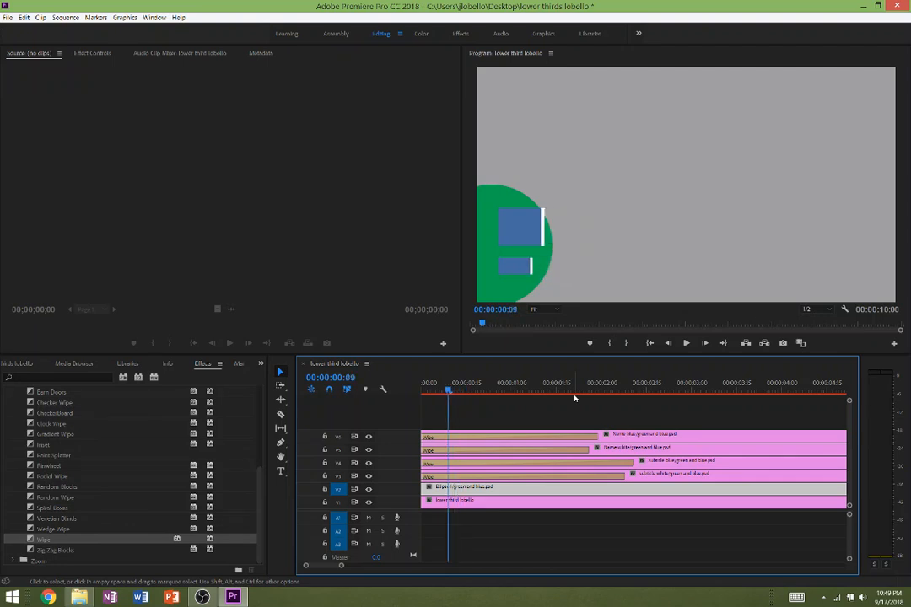
pyautogui.press('Right')
pyautogui.press('Right')
pyautogui.press('Right')
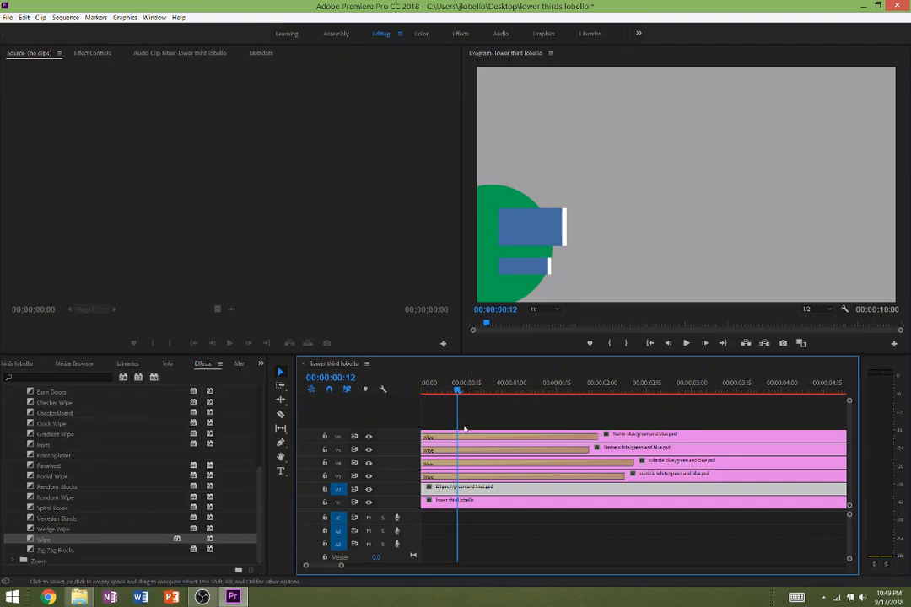
pyautogui.click(100, 53)
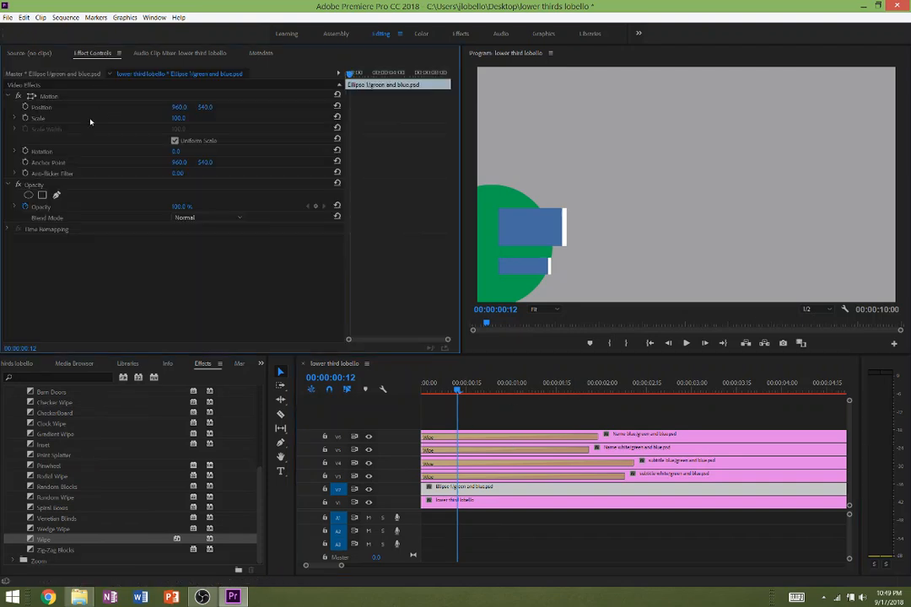
pyautogui.click(25, 107)
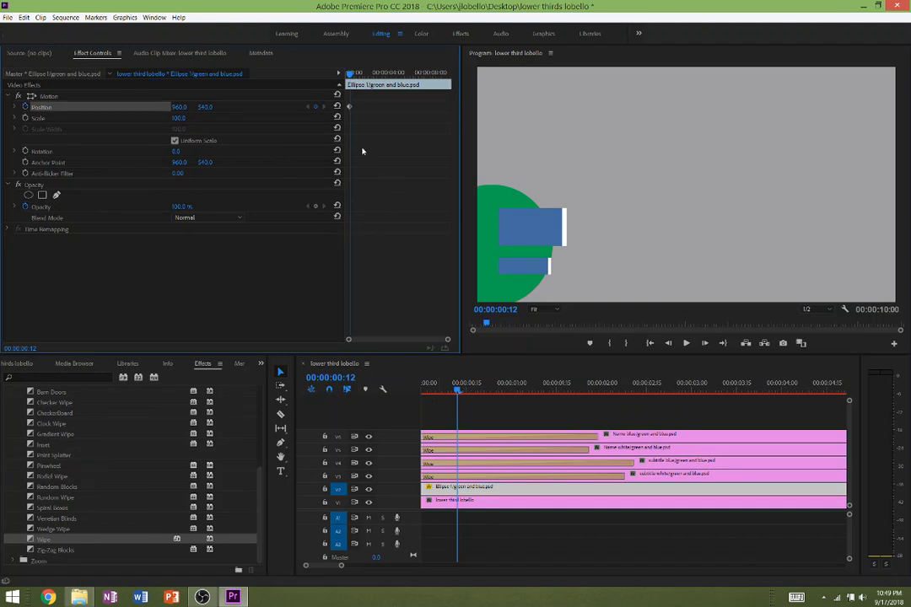
# Set the ellipse's horizontal Position to 555 at 00:00:00:00 so it starts off-screen, and preview the slide-in.
pyautogui.moveTo(458, 389); pyautogui.dragTo(399, 379)
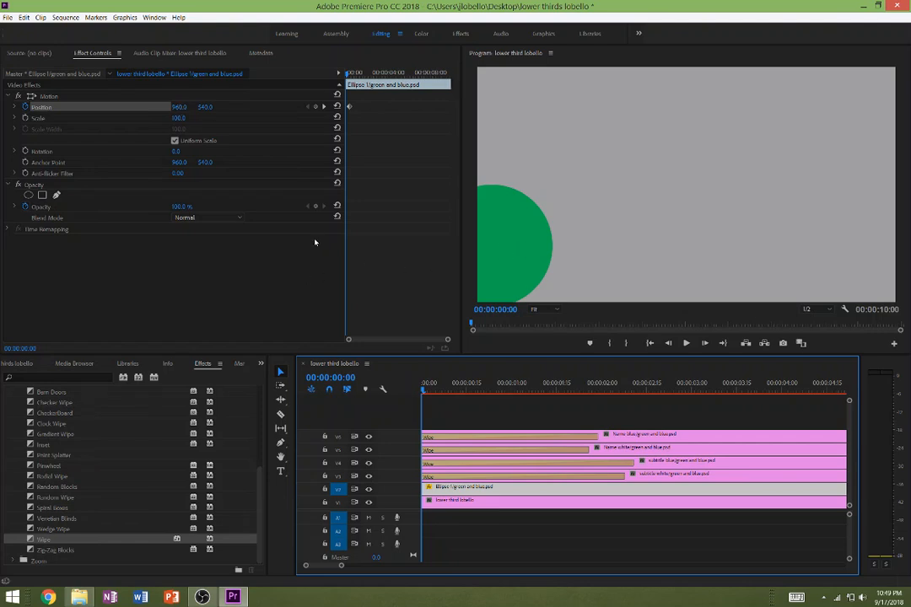
pyautogui.click(179, 107)
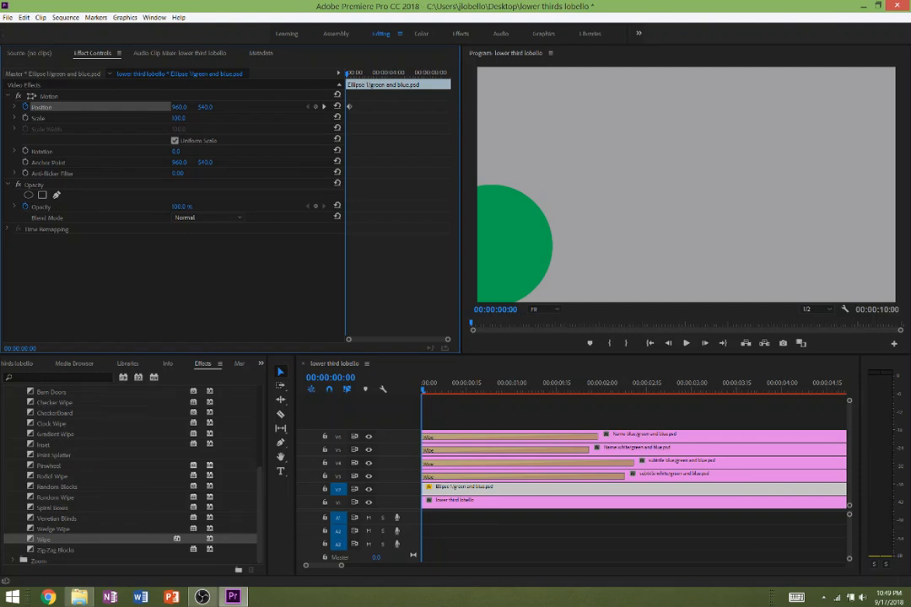
pyautogui.moveTo(179, 107); pyautogui.dragTo(51, 107)
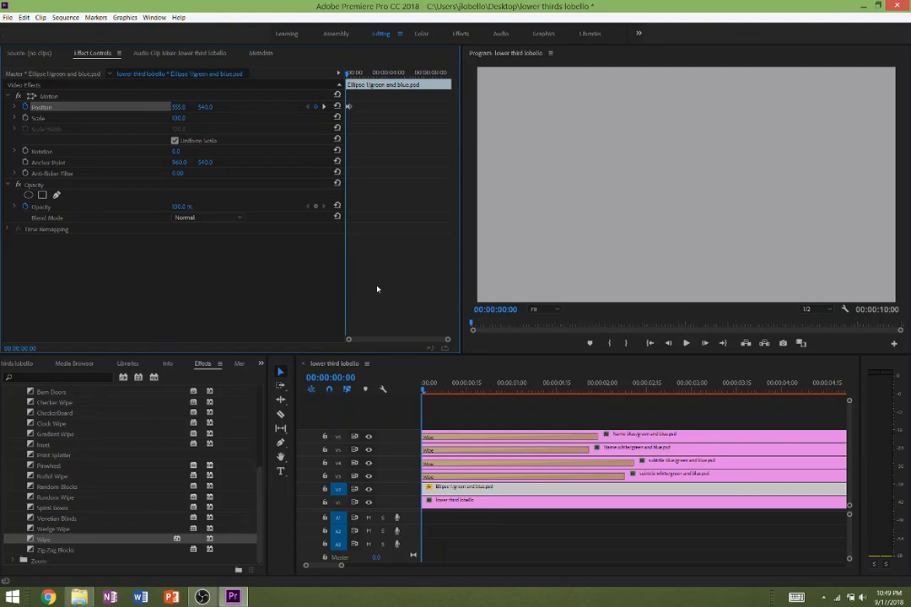
pyautogui.press('space')
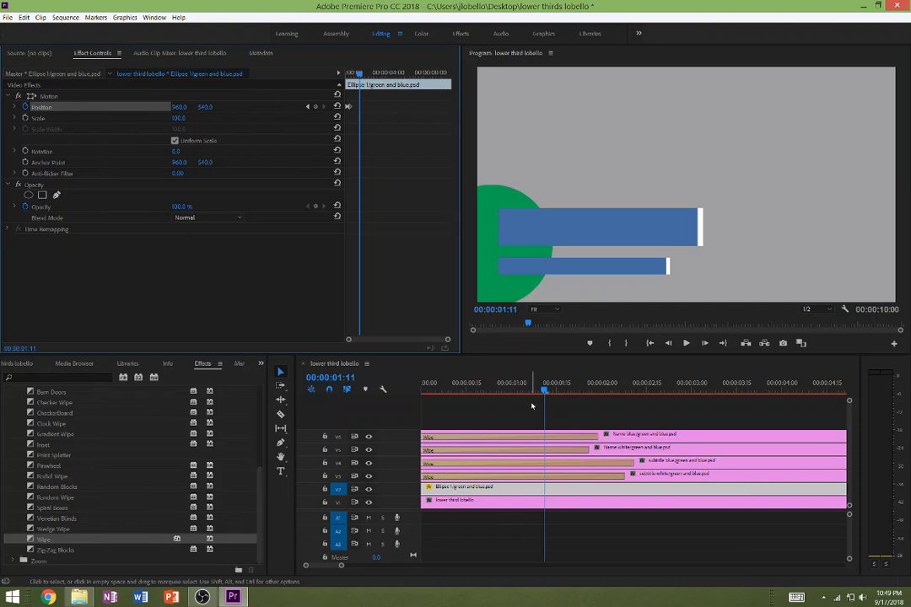
# Add a text graphic with the person's full name over the large blue name bar at 00:00:01:11.
pyautogui.click(281, 472)
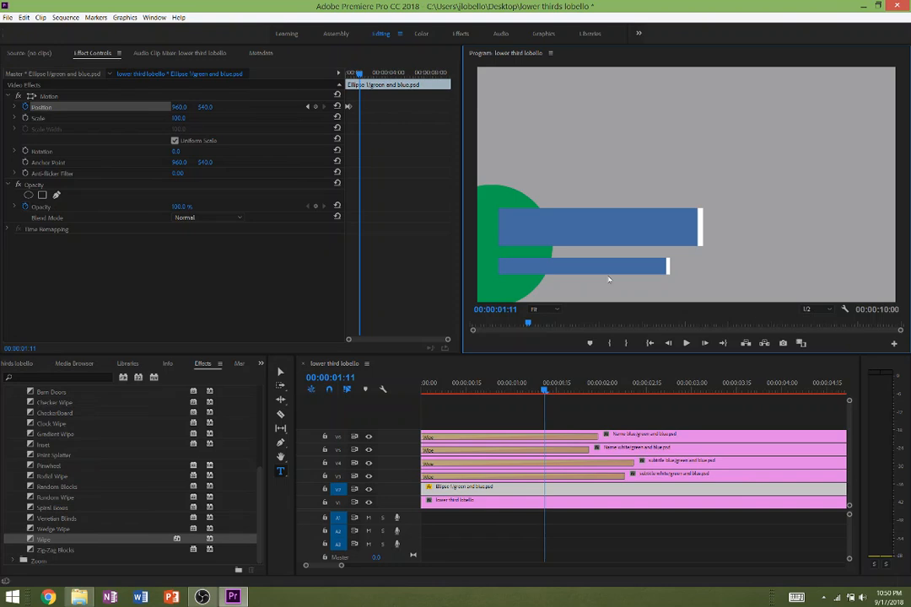
pyautogui.click(615, 232)
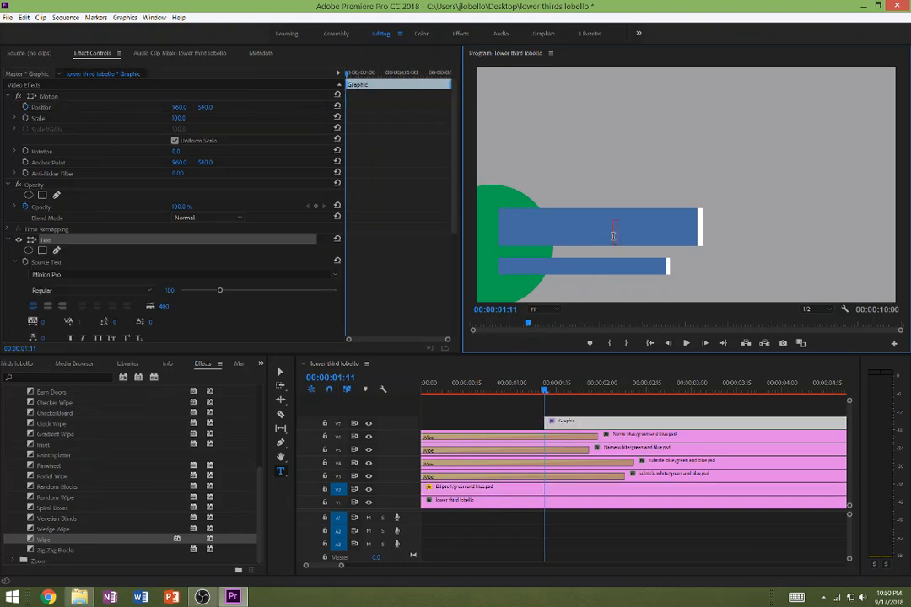
pyautogui.write('John')
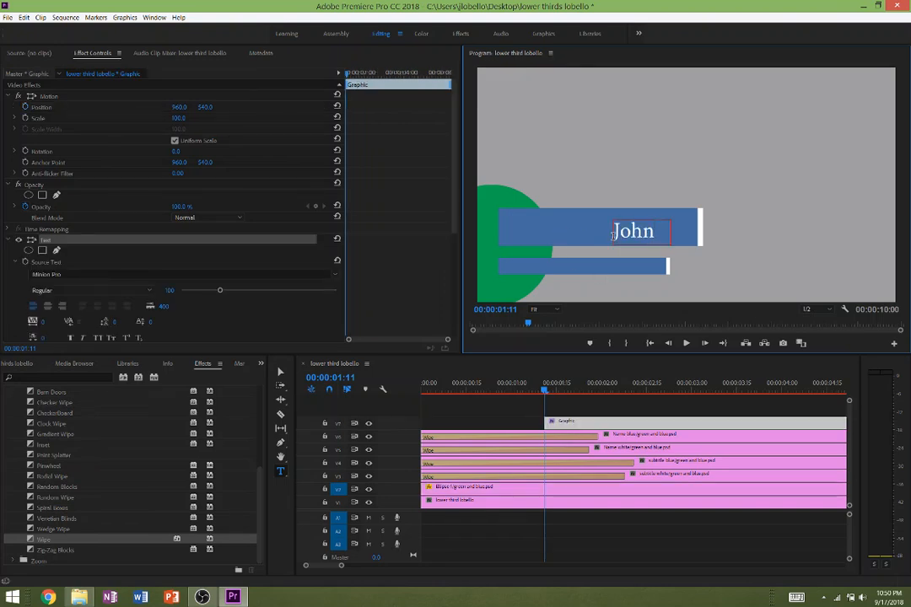
pyautogui.write(' Lobello')
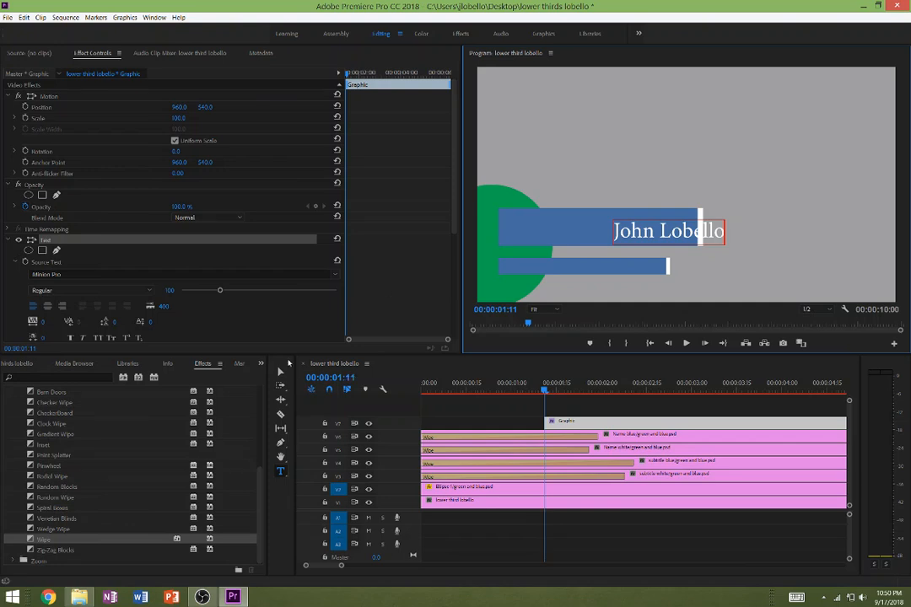
# Move the name text to the left end of the large blue bar and enlarge it to fill most of the bar.
pyautogui.click(281, 371)
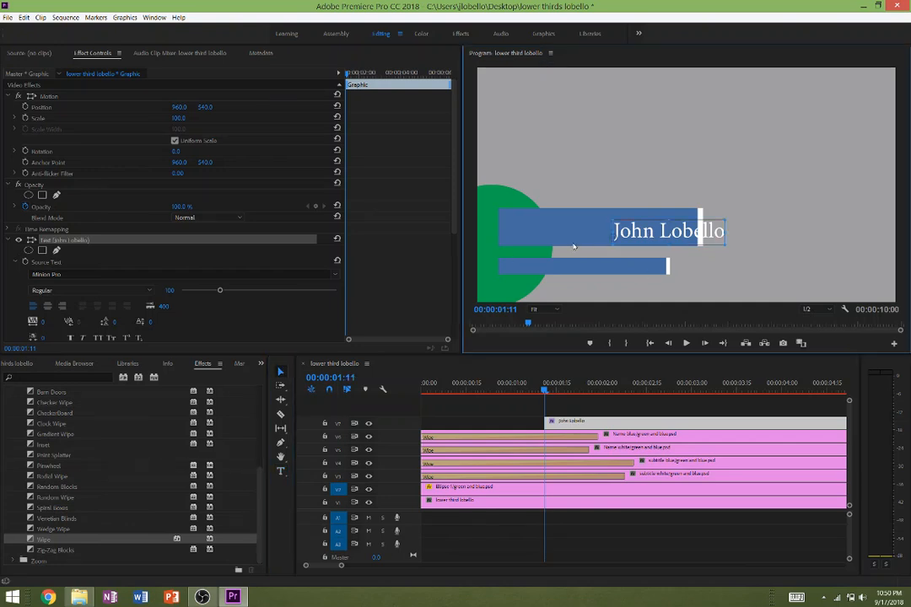
pyautogui.moveTo(648, 235); pyautogui.dragTo(542, 226)
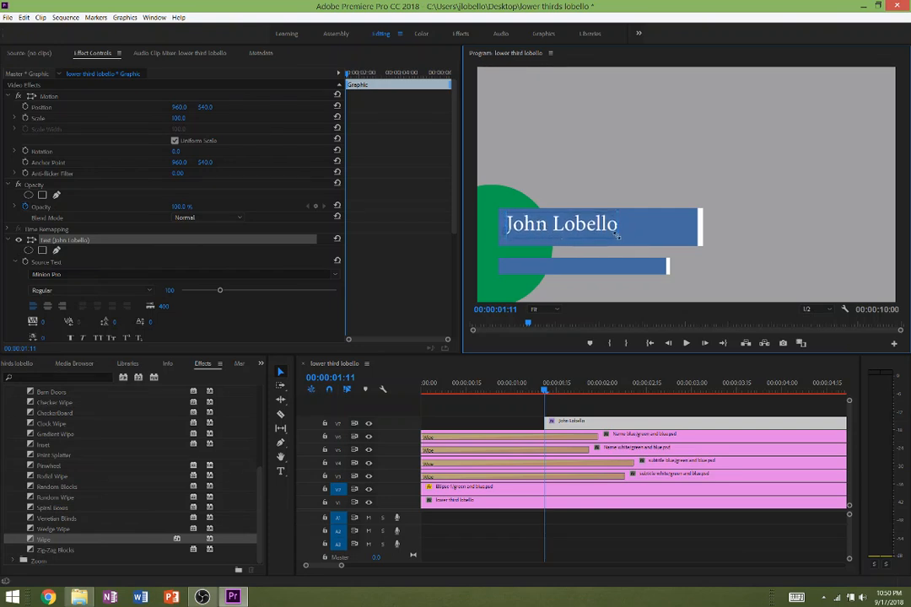
pyautogui.moveTo(615, 237)
pyautogui.mouseDown()
pyautogui.moveTo(669, 246)
pyautogui.moveTo(631, 230)
pyautogui.mouseUp()
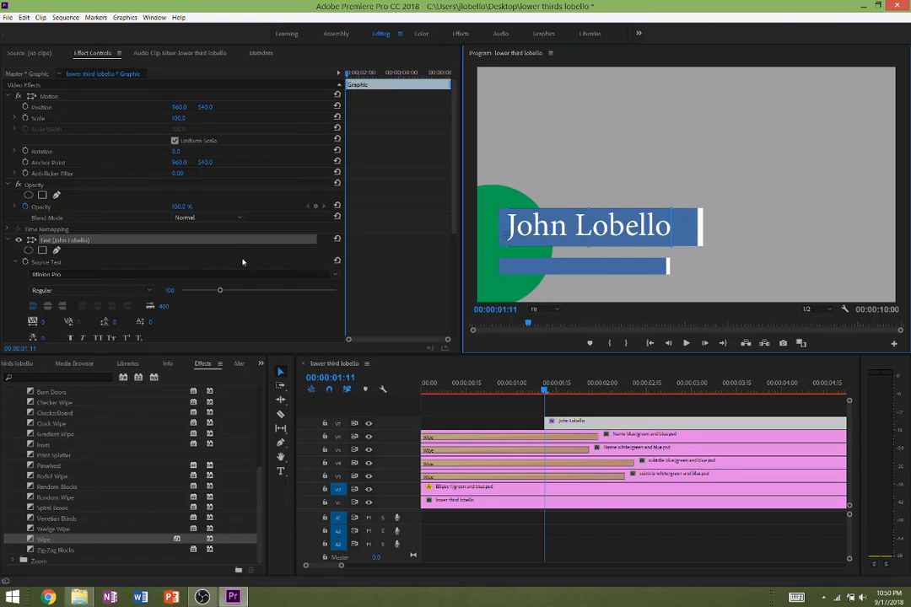
# Ripple delete the empty gap before the name text clip on V7 so the clip starts at 00:00:00:00.
pyautogui.press('End')
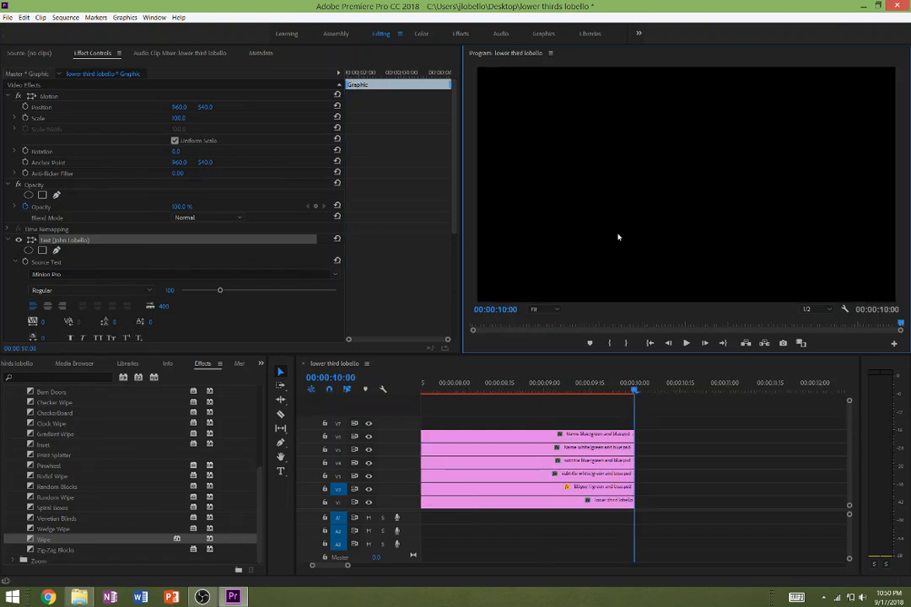
pyautogui.click(530, 393)
pyautogui.moveTo(530, 393); pyautogui.dragTo(299, 398)
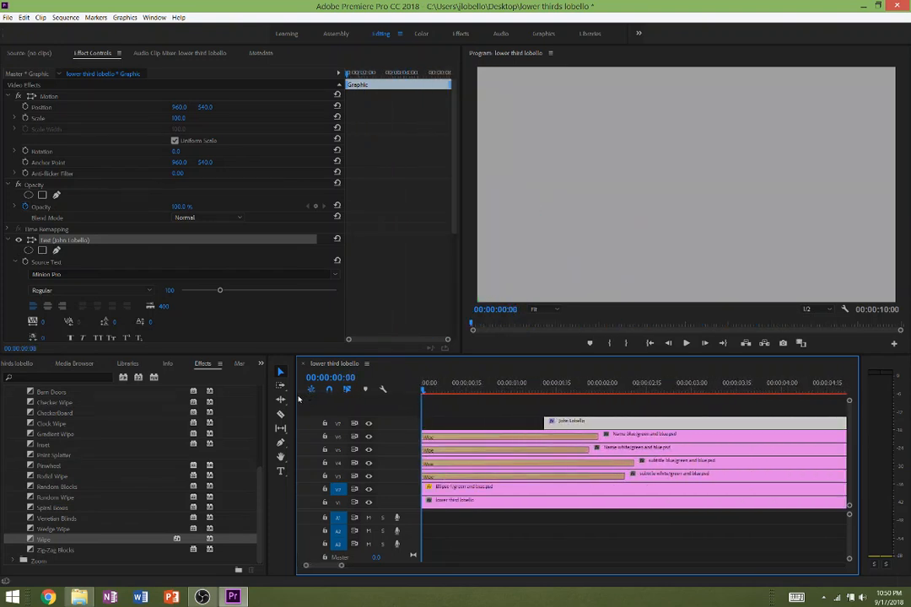
pyautogui.click(448, 424)
pyautogui.rightClick(449, 423)
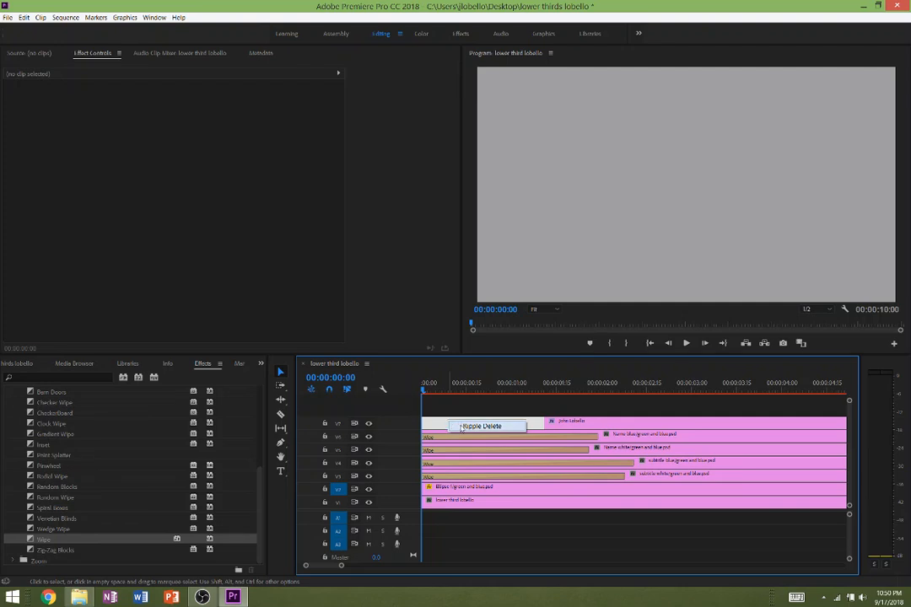
pyautogui.click(477, 426)
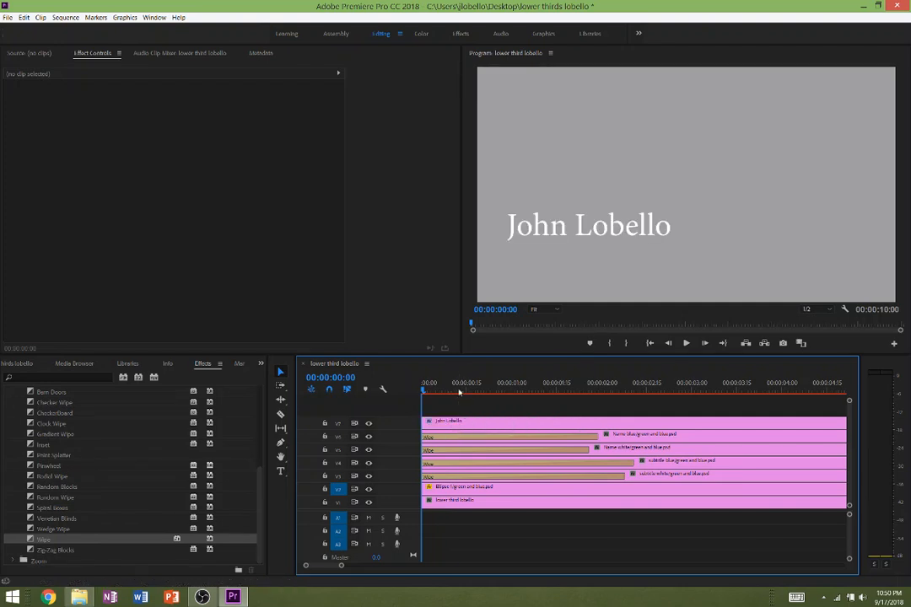
# Nudge the name text slightly down within the large blue bar, checking its placement at 00:00:01:06.
pyautogui.moveTo(460, 394); pyautogui.dragTo(529, 390)
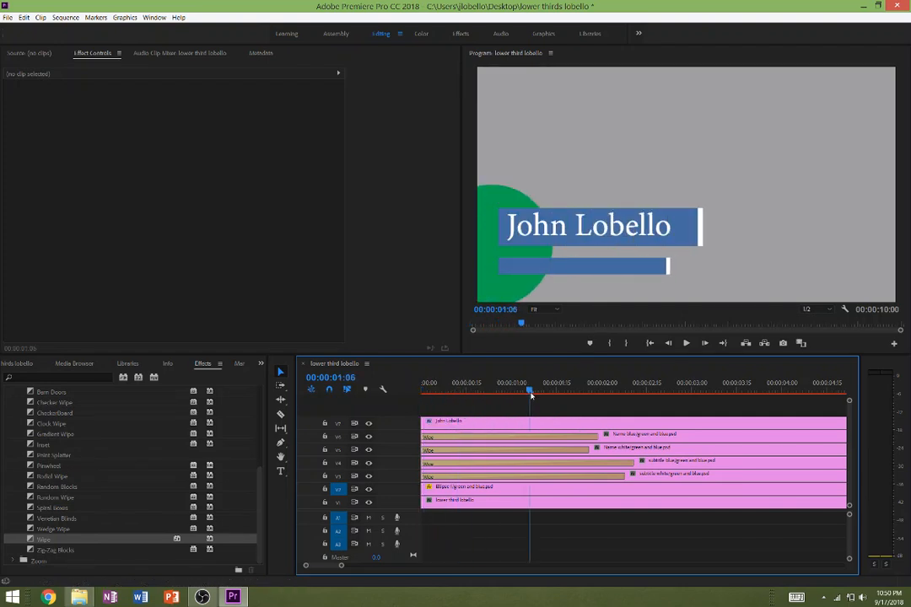
pyautogui.click(561, 231)
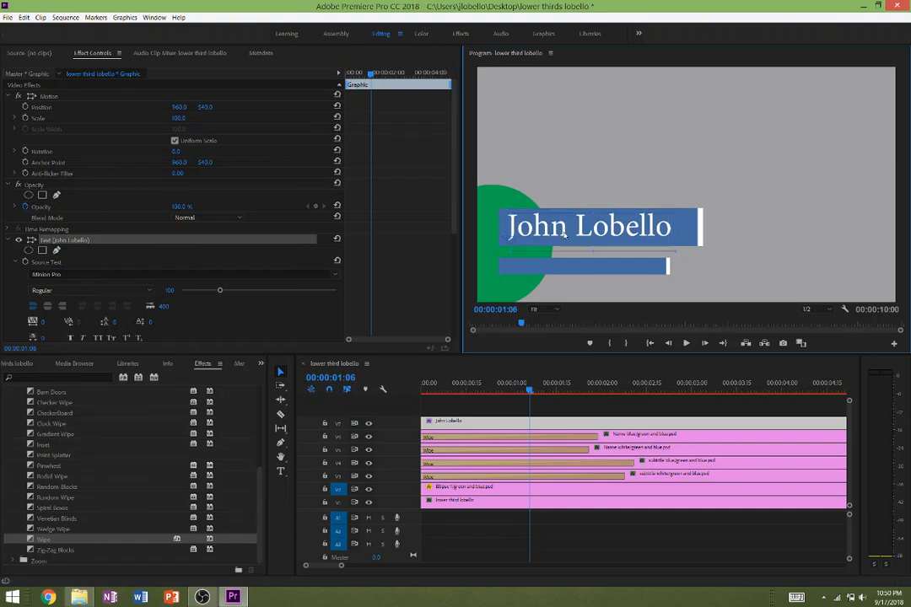
pyautogui.moveTo(562, 231); pyautogui.dragTo(563, 233)
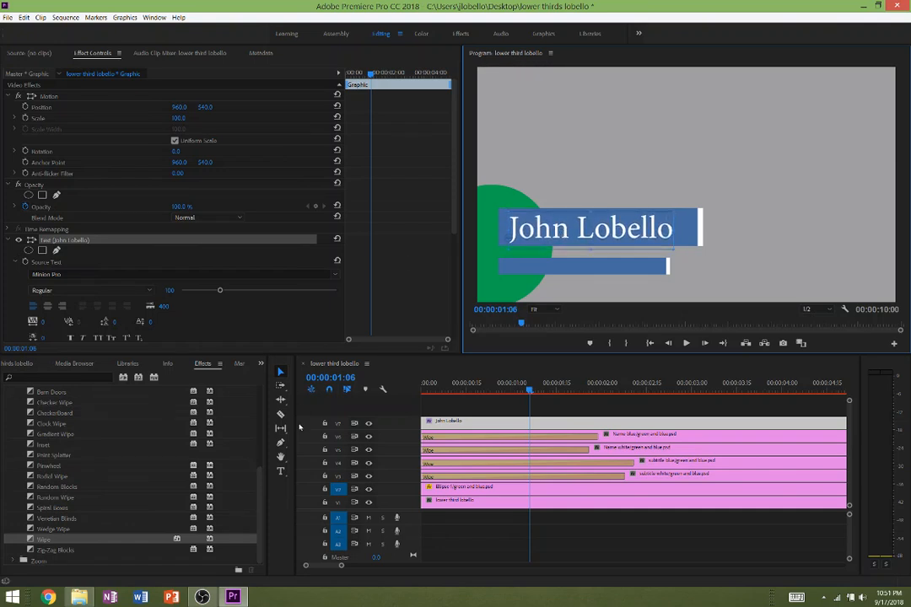
# Change the whole name text's font to Arial in the Regular style.
pyautogui.doubleClick(582, 226)
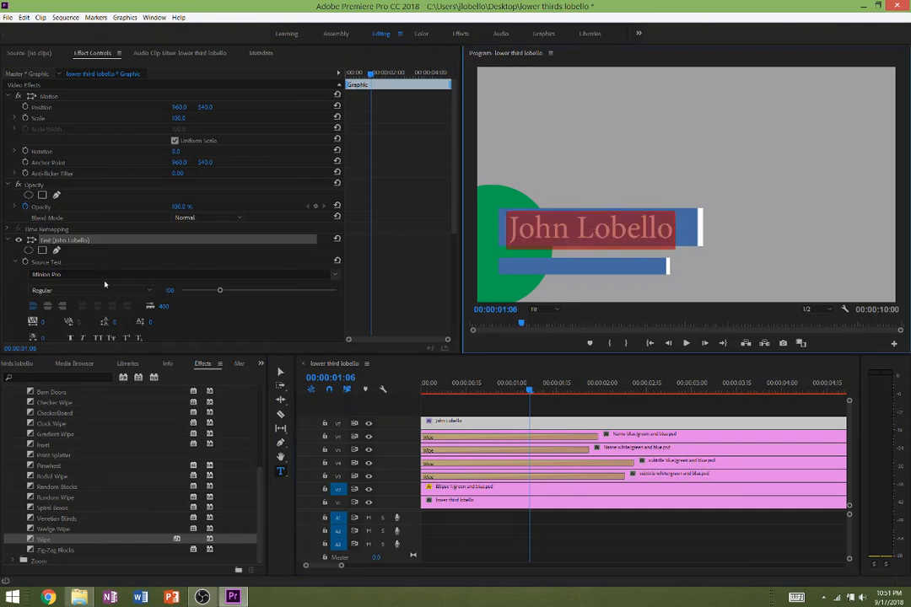
pyautogui.click(329, 272)
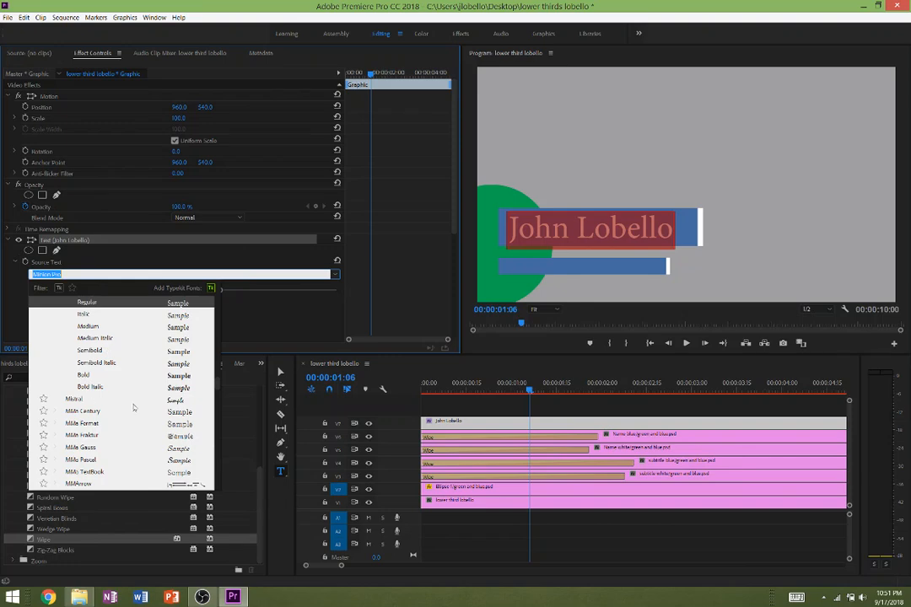
pyautogui.scroll(20, 217, 363)
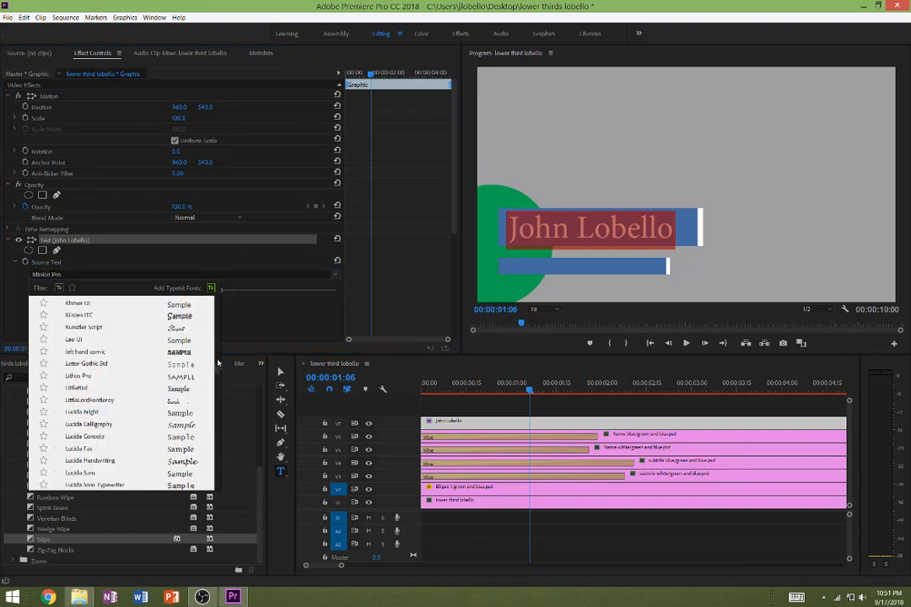
pyautogui.scroll(20, 217, 341)
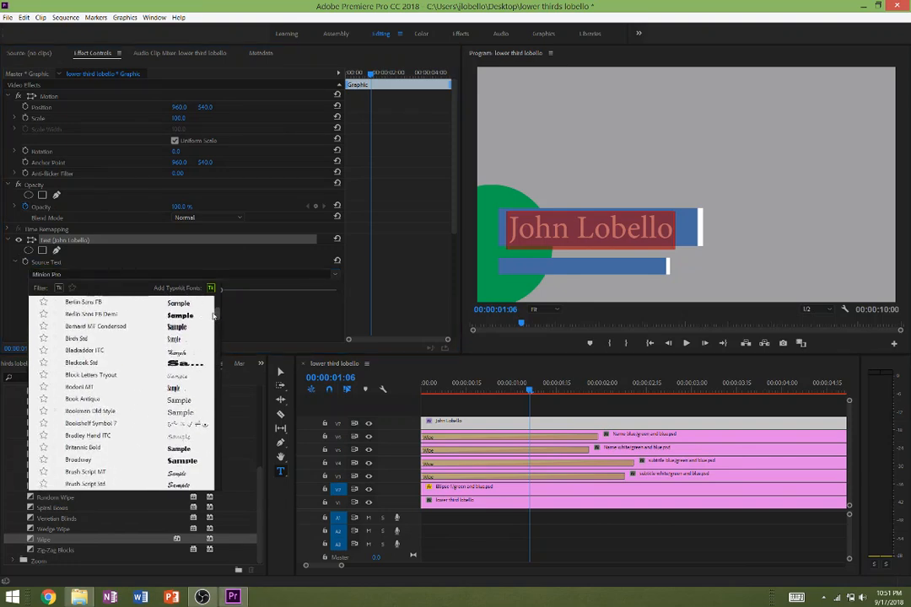
pyautogui.scroll(3, 210, 306)
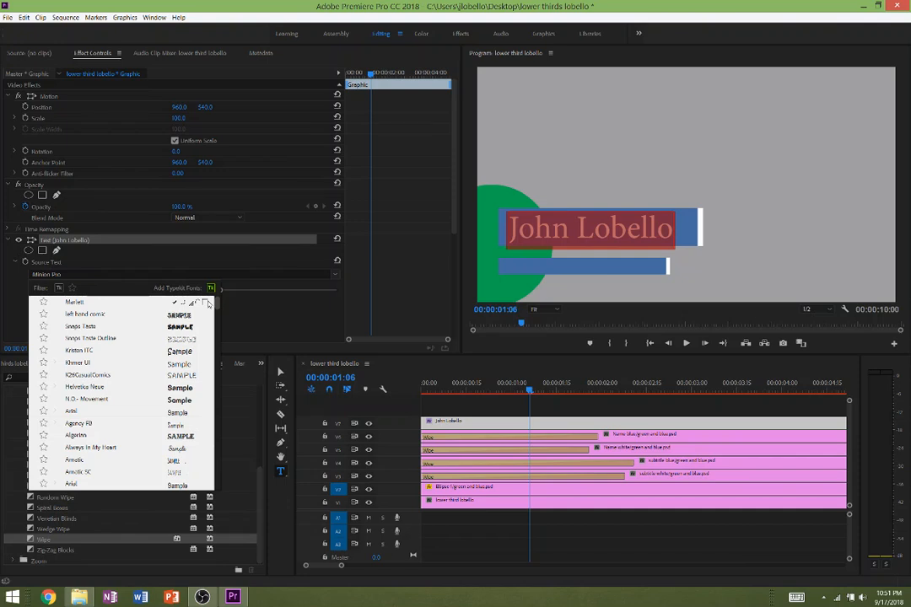
pyautogui.click(147, 410)
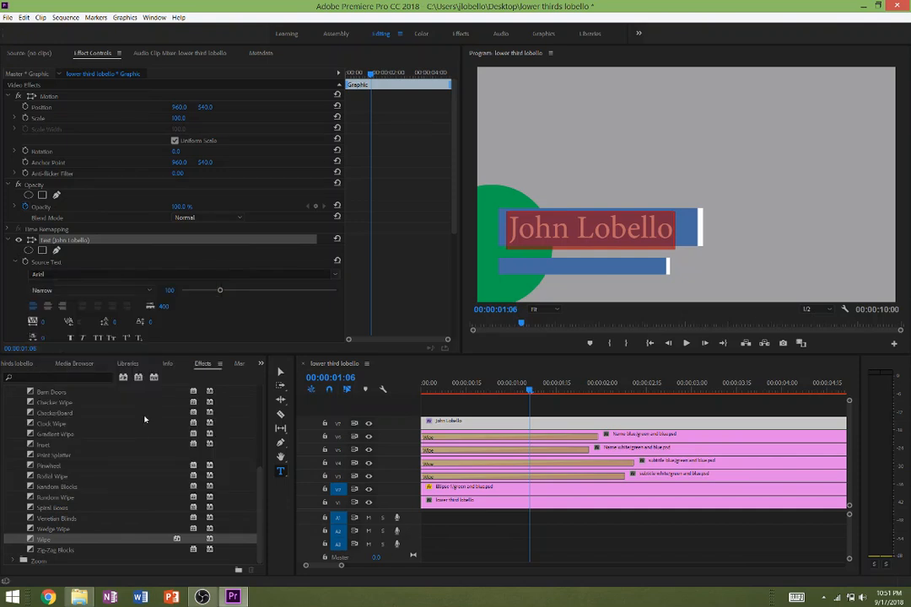
pyautogui.click(119, 294)
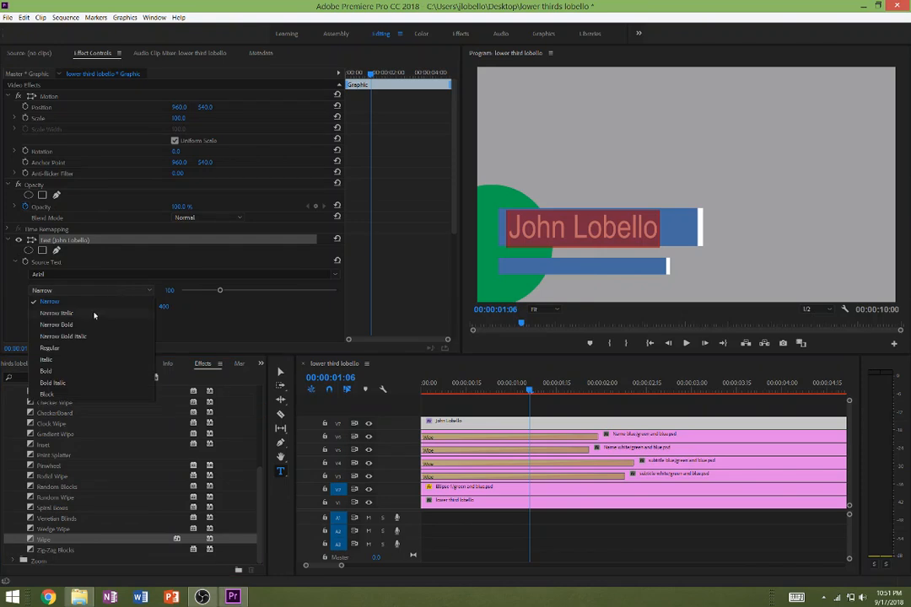
pyautogui.click(82, 301)
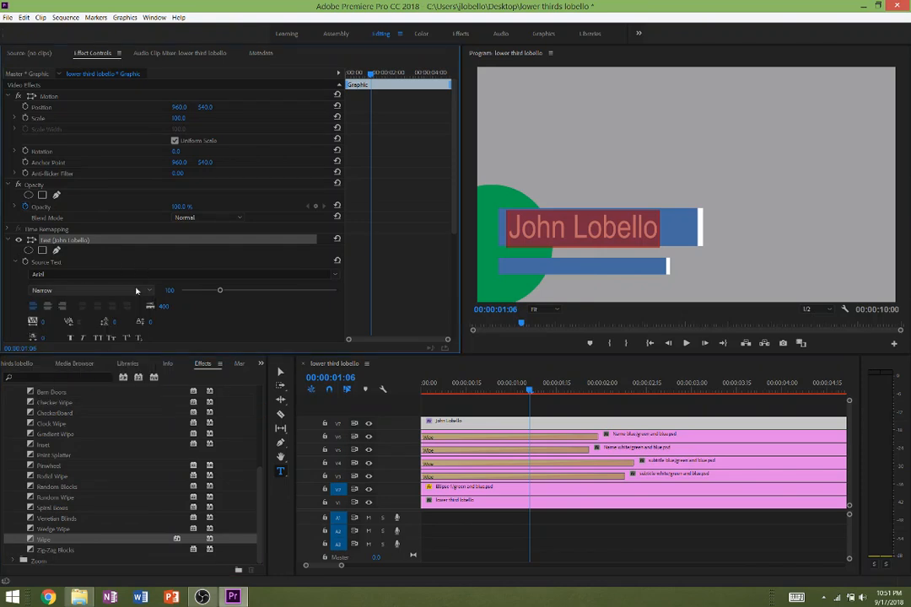
pyautogui.click(73, 298)
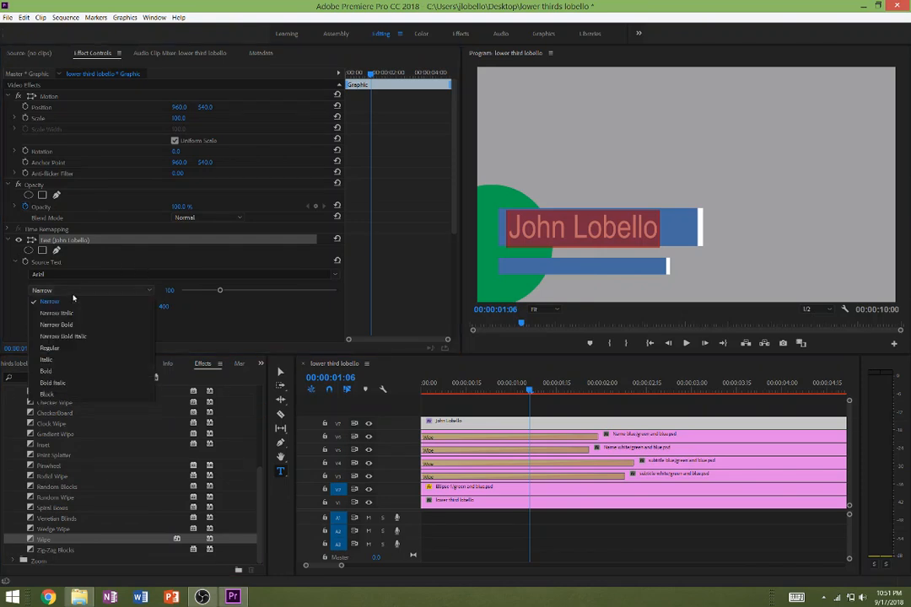
pyautogui.click(63, 351)
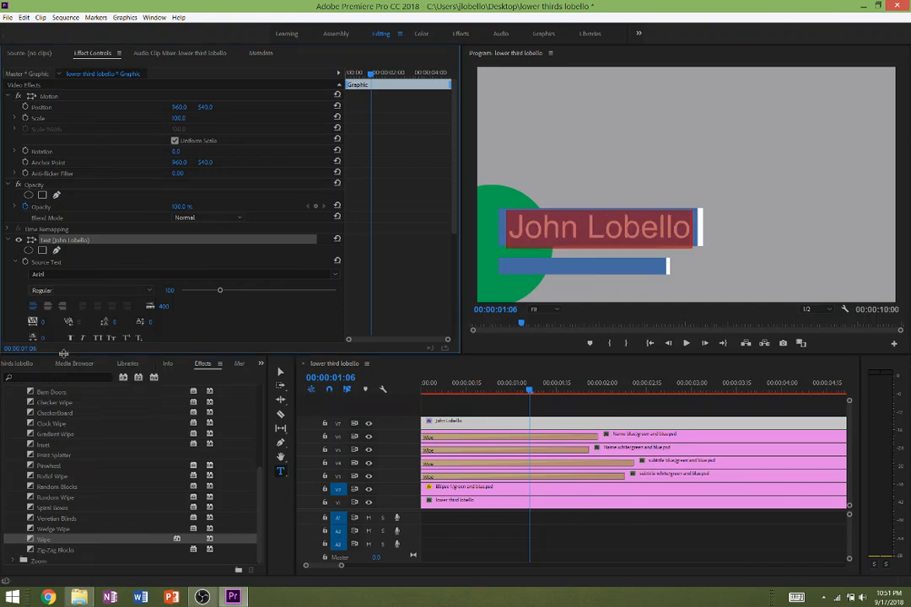
# Set only the first name within the name text to the Bold style.
pyautogui.doubleClick(556, 229)
pyautogui.tripleClick(556, 230)
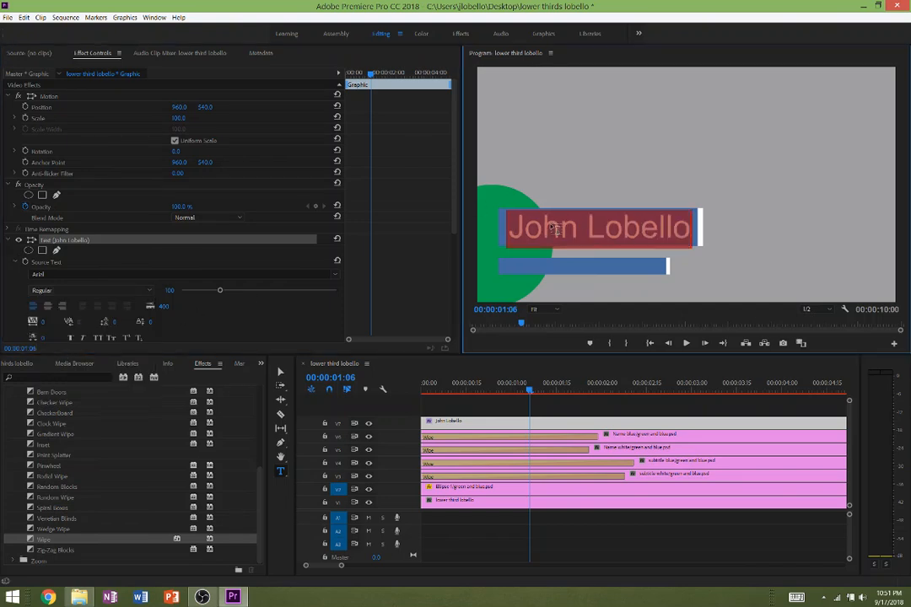
pyautogui.click(556, 230)
pyautogui.doubleClick(556, 233)
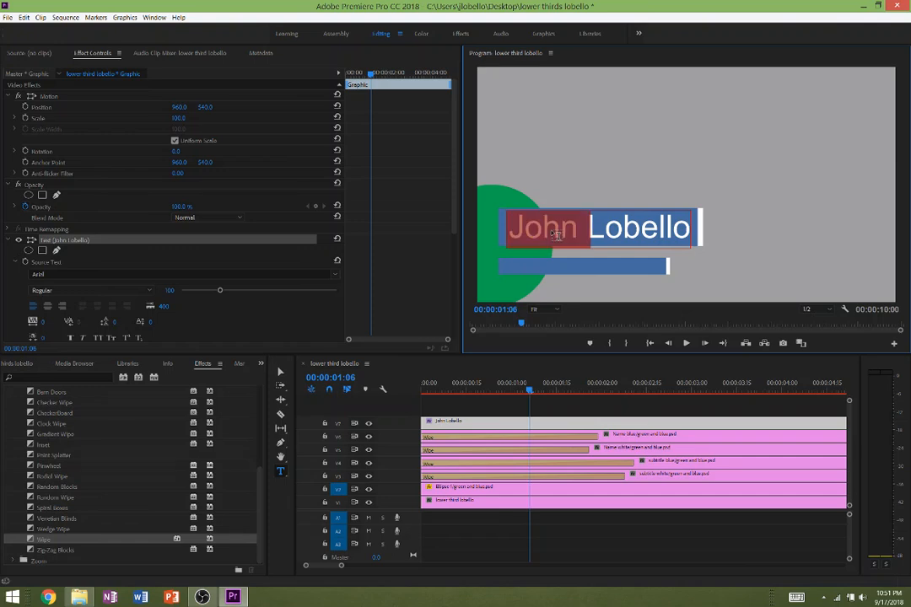
pyautogui.click(118, 290)
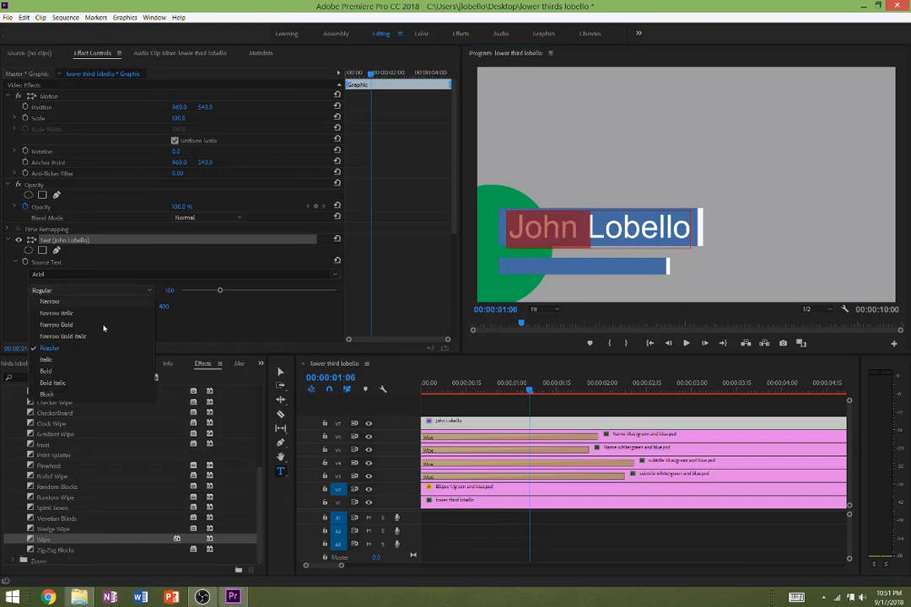
pyautogui.click(79, 371)
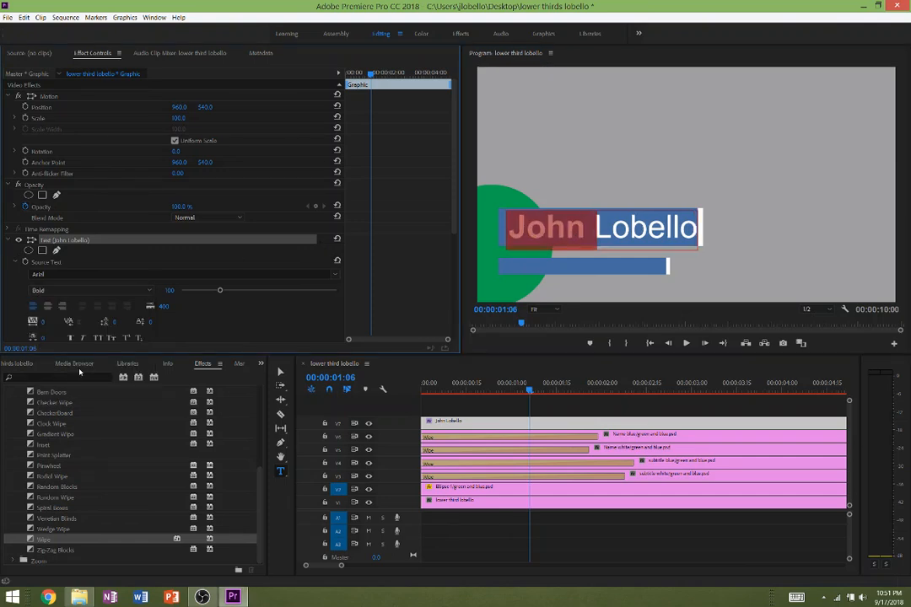
# Change the first name's font style to Black, leaving the last name Regular.
pyautogui.click(582, 256)
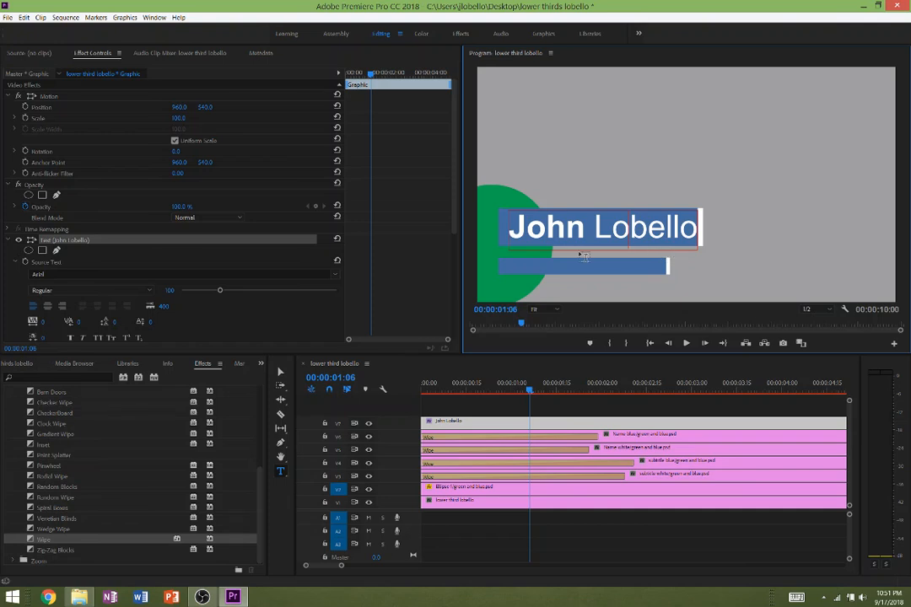
pyautogui.click(145, 292)
pyautogui.click(61, 394)
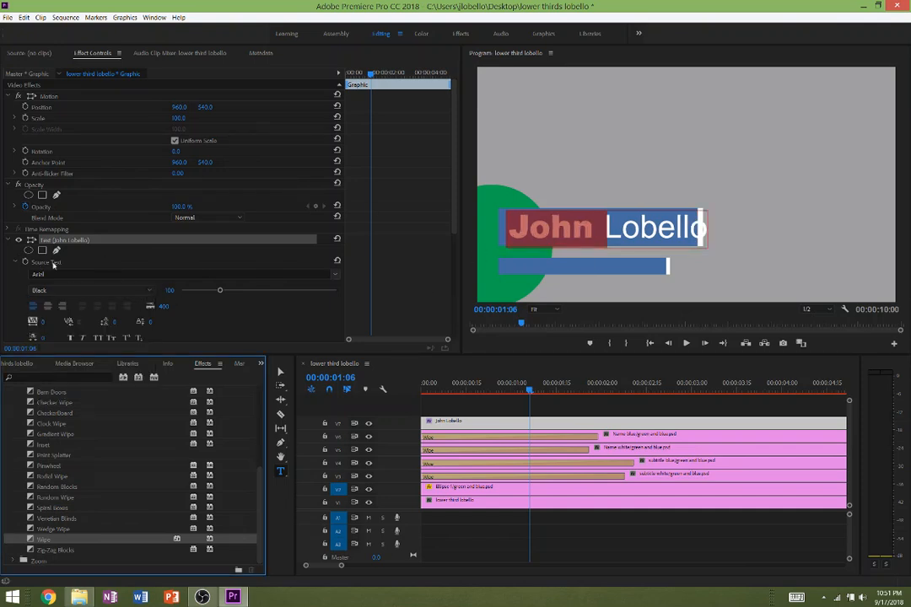
# Scale the name text down to fit inside the large blue bar and shift it slightly toward the bar's left end.
pyautogui.press('v')
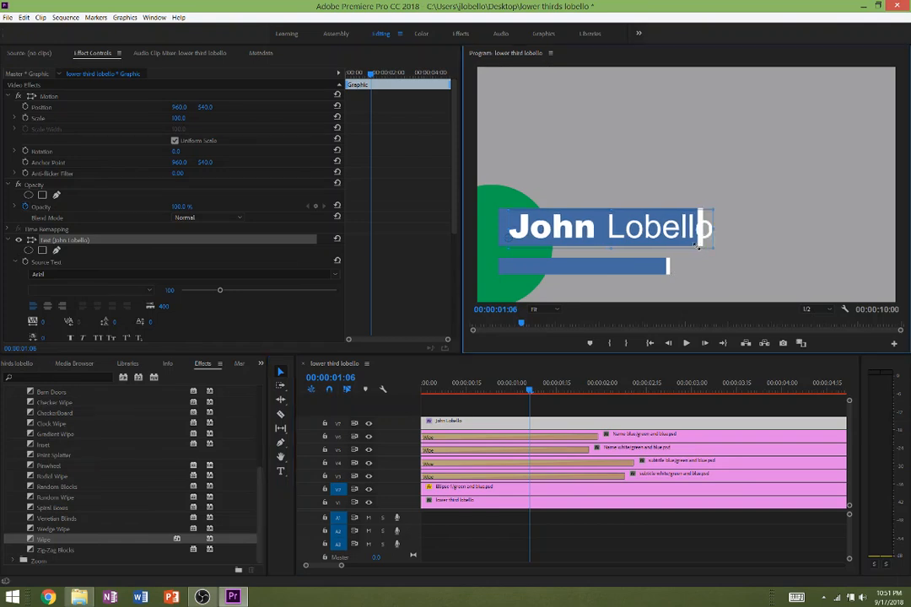
pyautogui.moveTo(690, 245); pyautogui.dragTo(674, 242)
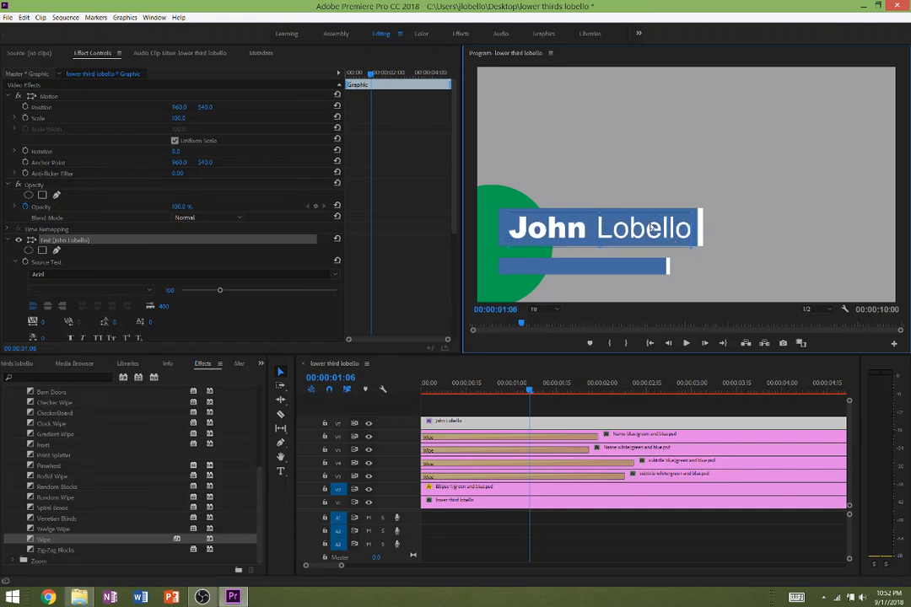
pyautogui.moveTo(652, 229); pyautogui.dragTo(646, 228)
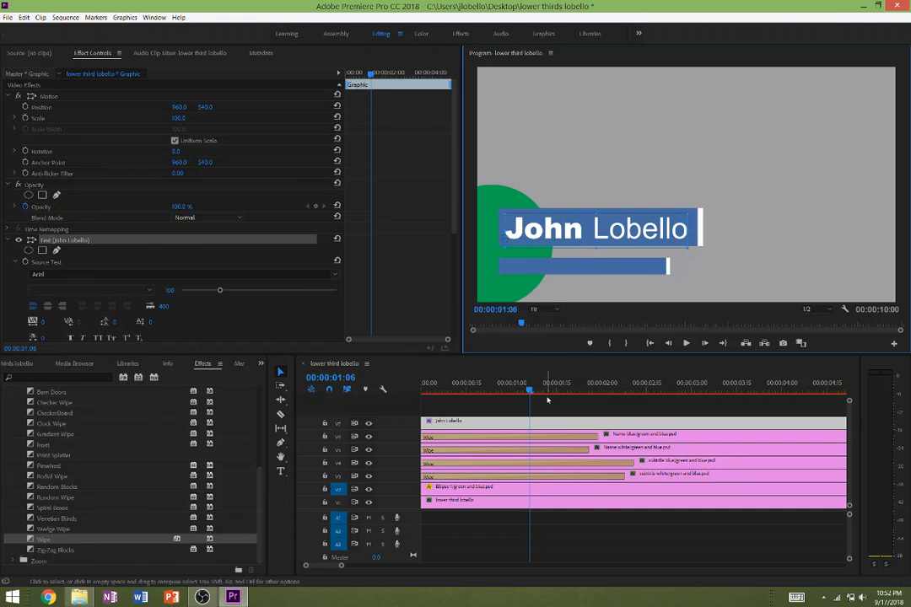
pyautogui.click(520, 393)
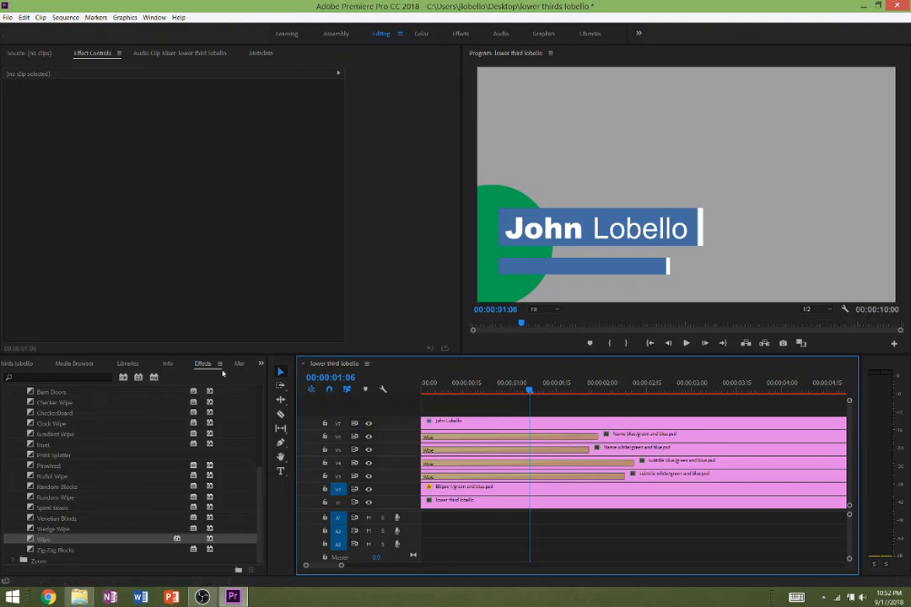
# Add a text graphic reading "A/V LAB TEACHER" over the small blue subtitle bar at 00:00:01:06.
pyautogui.click(281, 476)
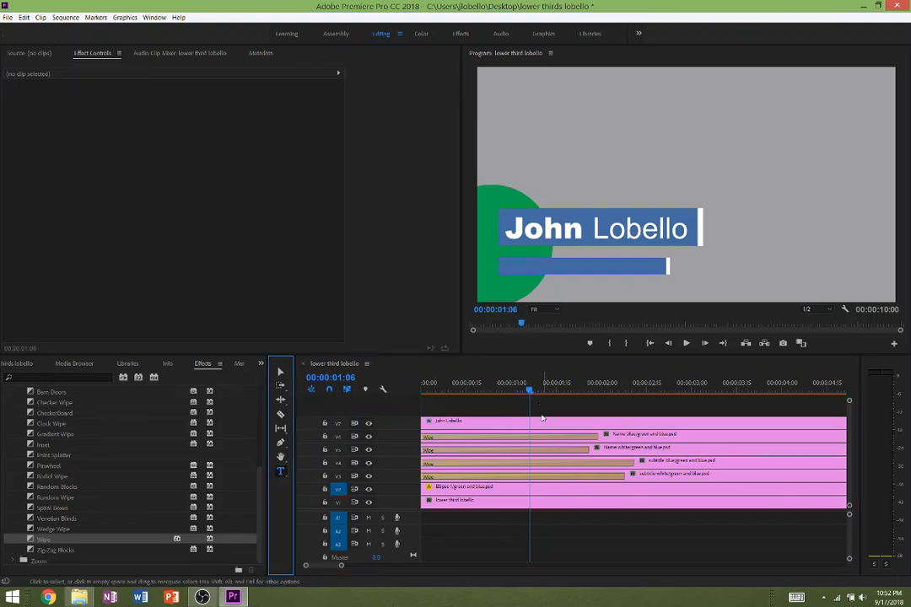
pyautogui.click(523, 271)
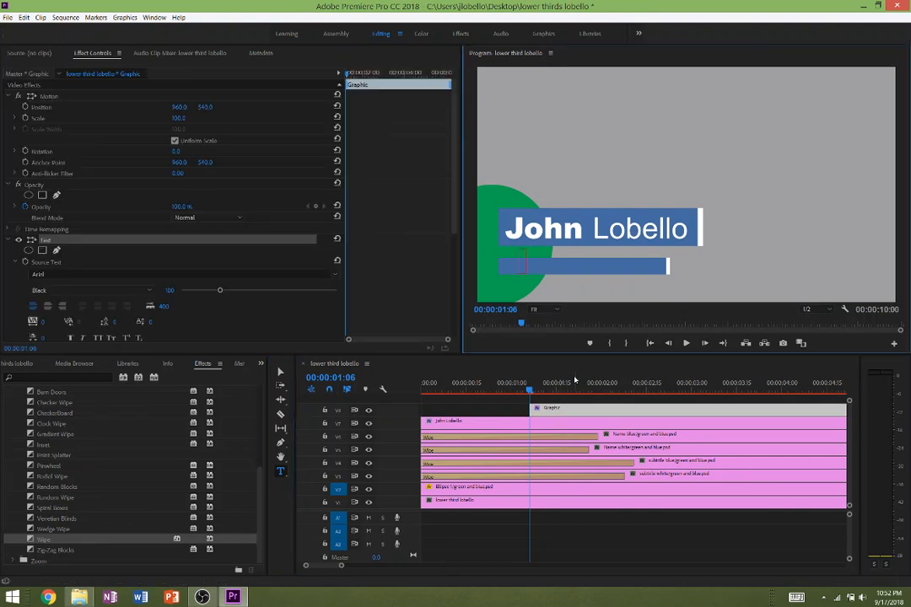
pyautogui.write('a')
pyautogui.press('BackSpace')
pyautogui.write('A/')
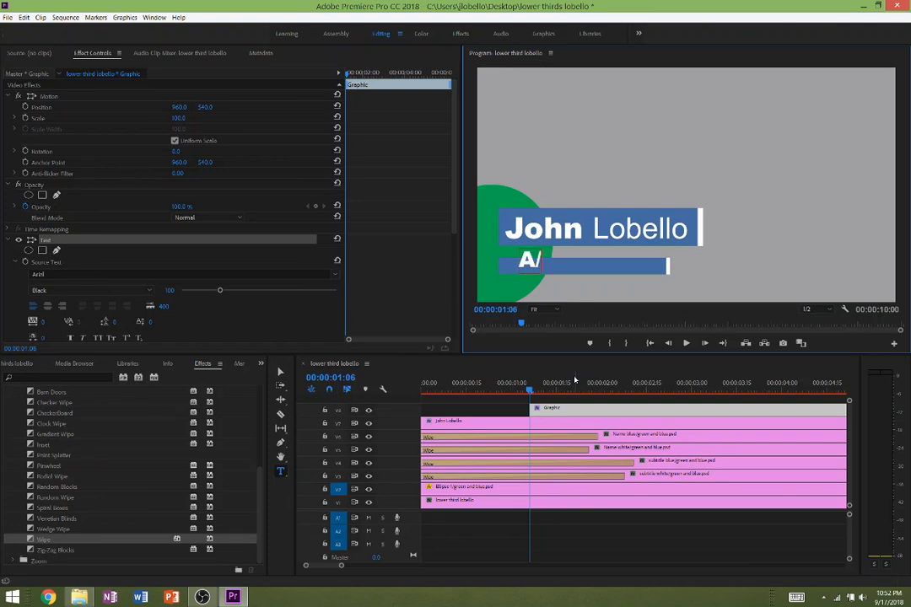
pyautogui.write('V LAB TEACHER')
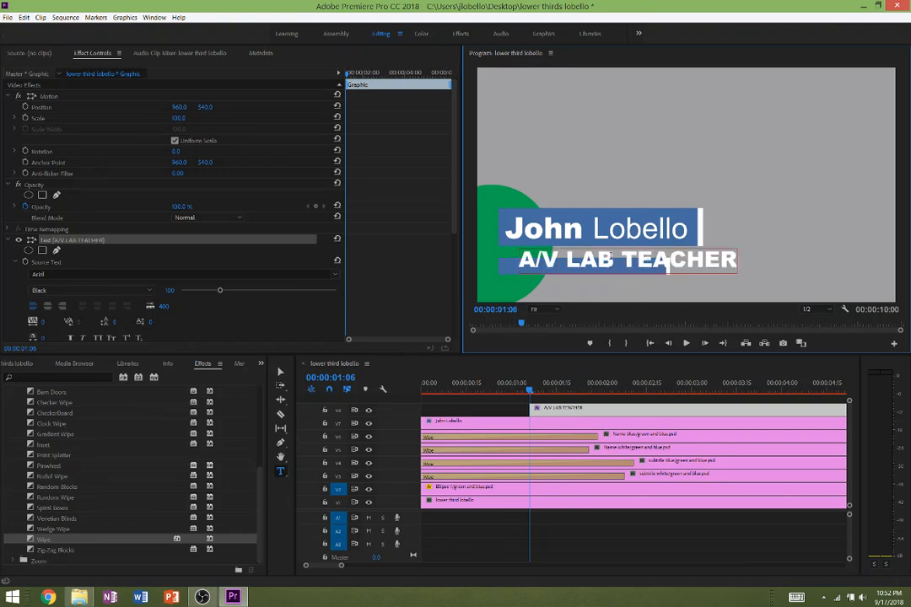
# Set the subtitle text to Arial Narrow, then shrink and move it to the left end of the small blue bar.
pyautogui.press('Escape')
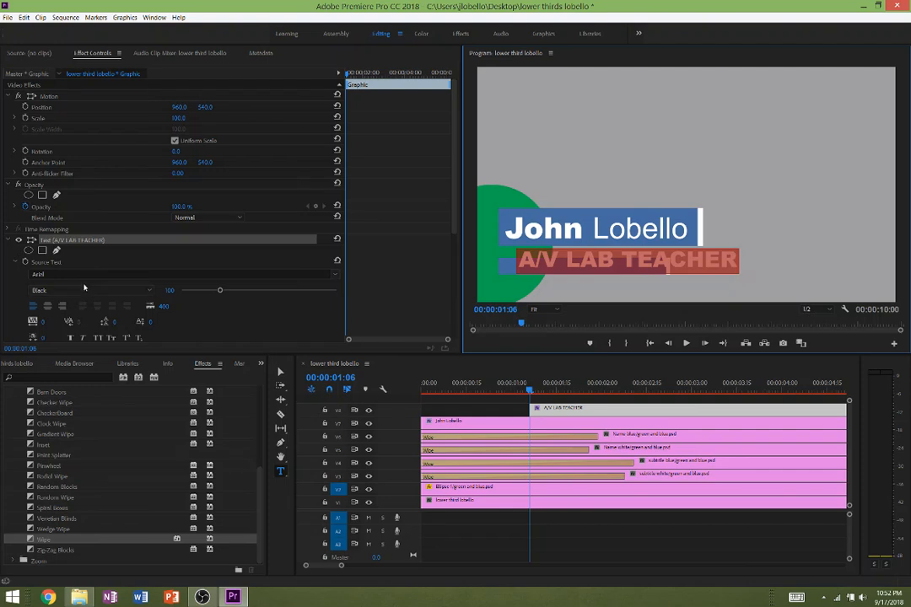
pyautogui.click(84, 290)
pyautogui.click(74, 305)
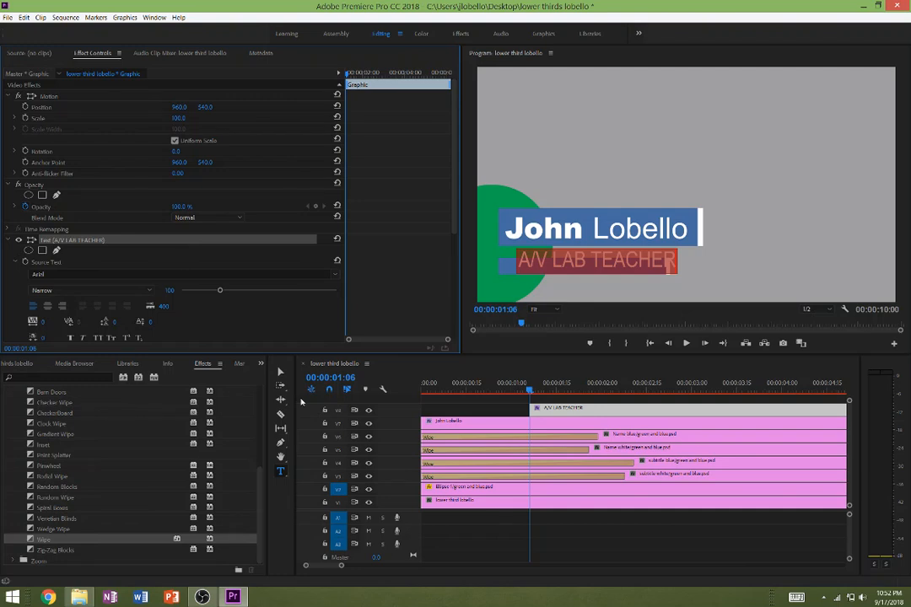
pyautogui.click(281, 372)
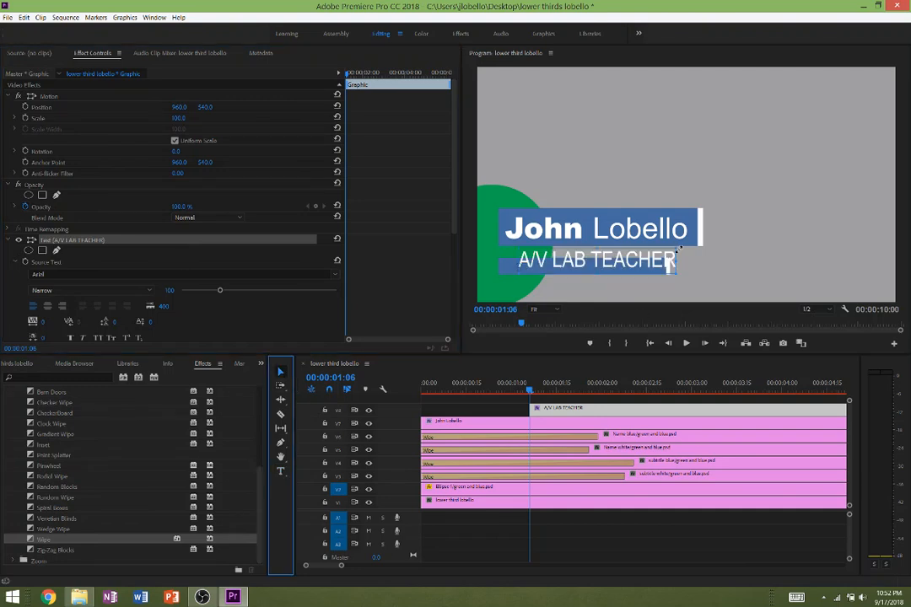
pyautogui.moveTo(680, 249); pyautogui.dragTo(587, 265)
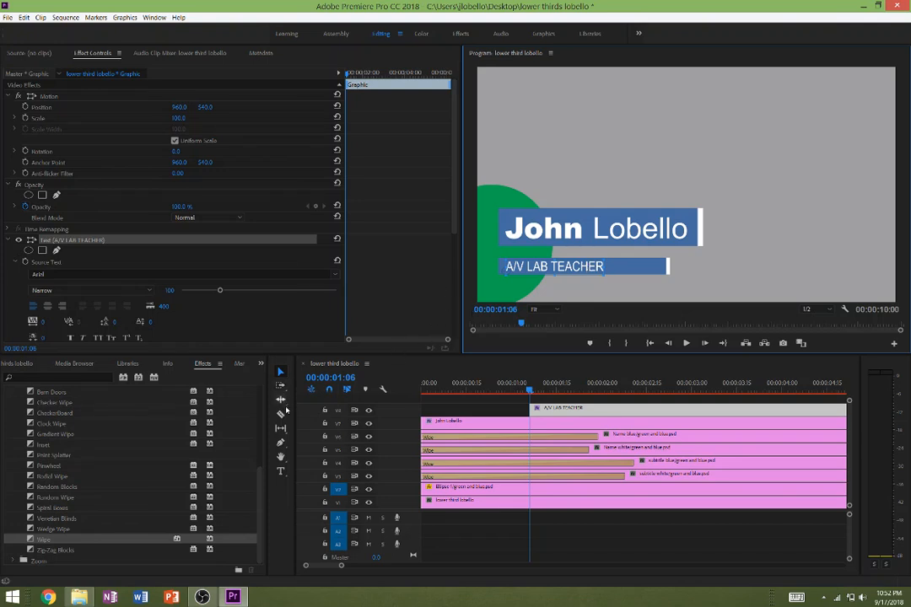
# Increase the subtitle text's tracking to 259 so it spreads across the small blue bar.
pyautogui.click(281, 472)
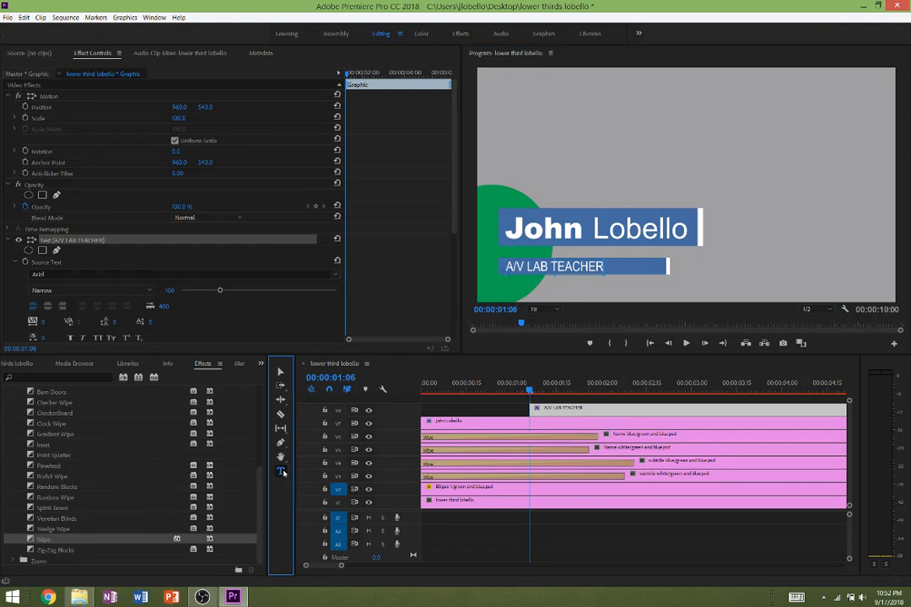
pyautogui.tripleClick(528, 267)
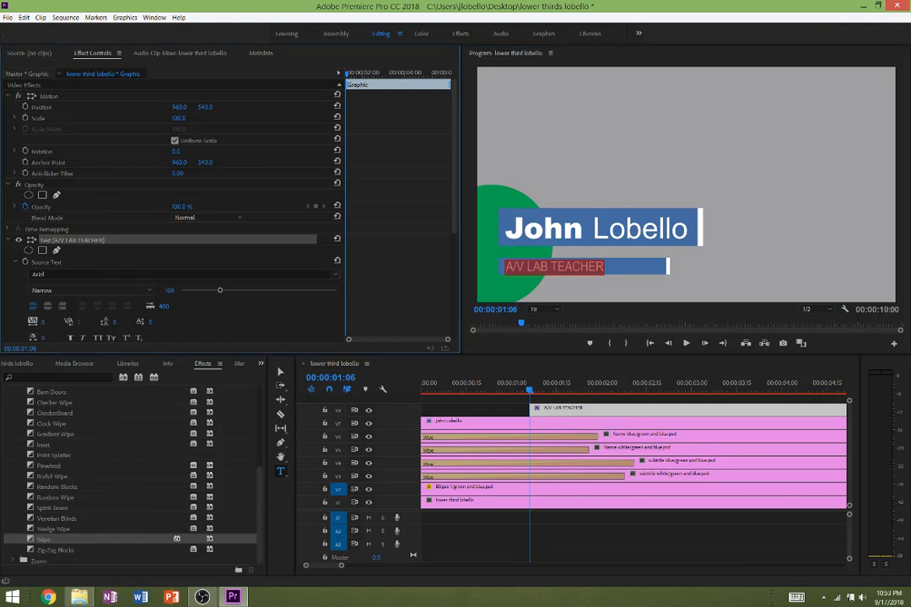
pyautogui.moveTo(44, 323); pyautogui.dragTo(139, 323)
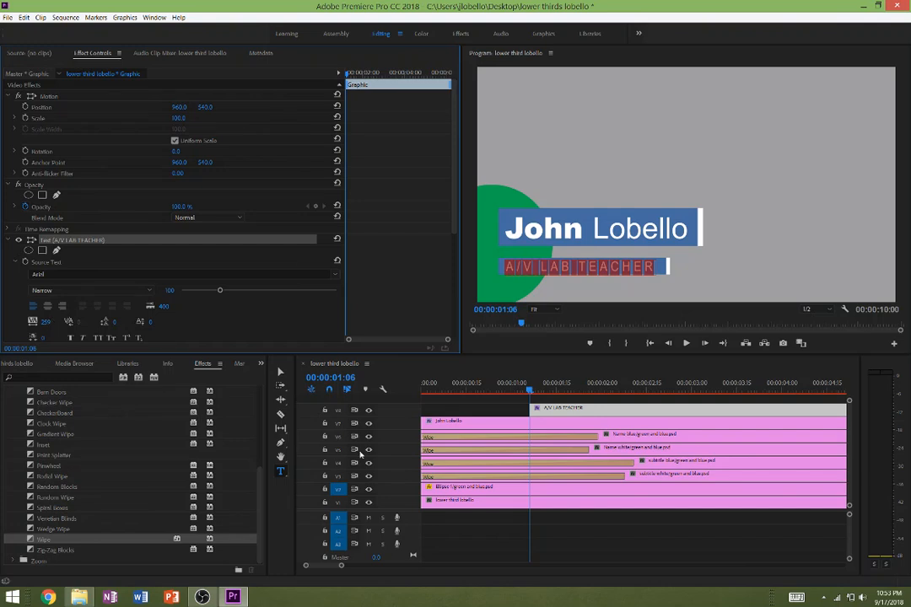
# Ripple delete the empty gap before the subtitle clip on V8 so it starts at 00:00:00:00.
pyautogui.click(449, 412)
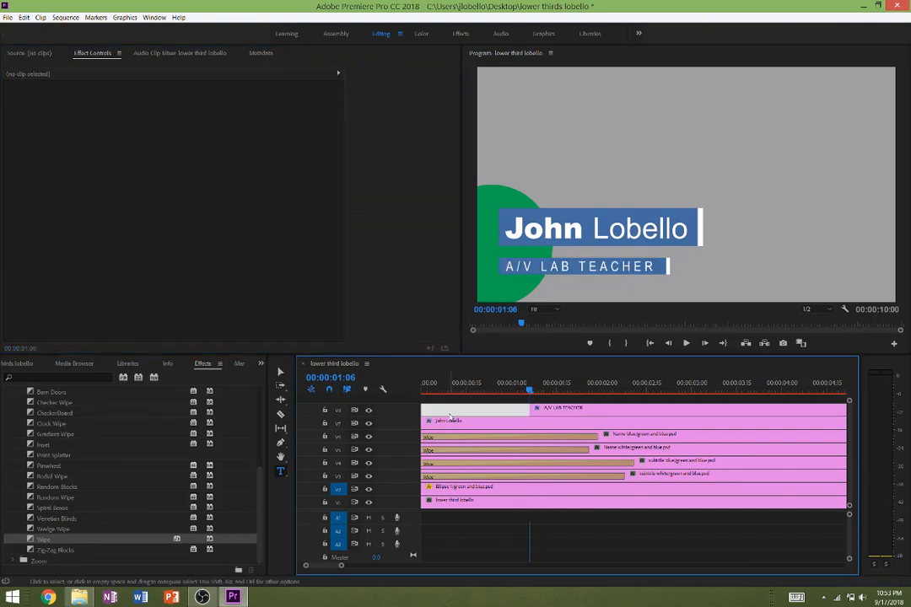
pyautogui.rightClick(450, 416)
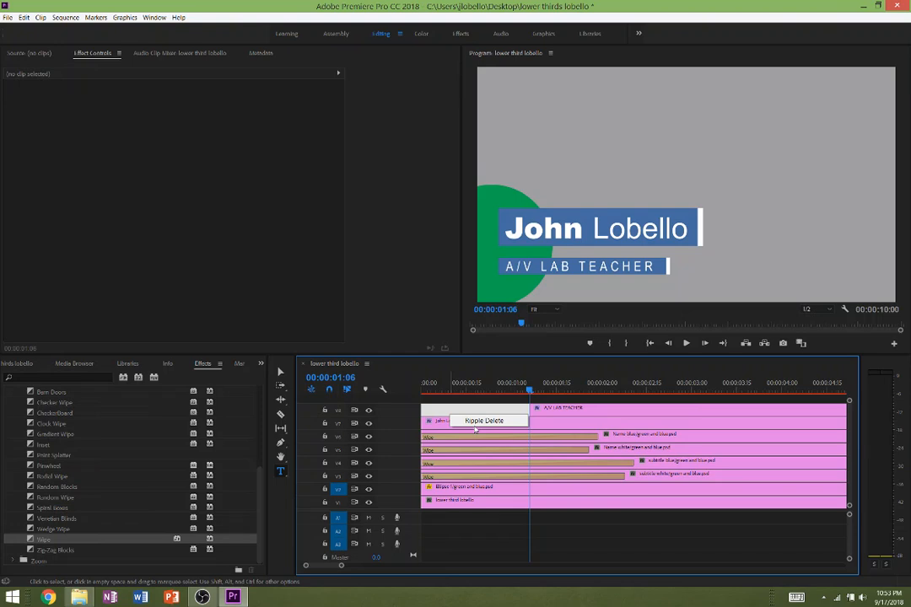
pyautogui.click(484, 420)
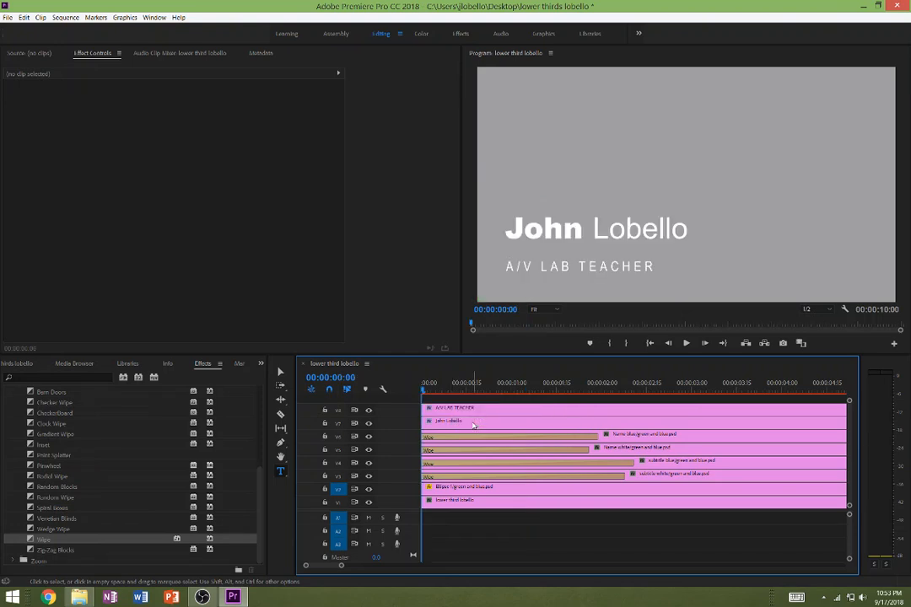
# At 00:00:01:02, add a rectangular opacity mask to the name text clip and move it over the start of the name.
pyautogui.click(512, 383)
pyautogui.moveTo(512, 382)
pyautogui.mouseDown()
pyautogui.moveTo(536, 384)
pyautogui.moveTo(492, 386)
pyautogui.moveTo(518, 390)
pyautogui.mouseUp()
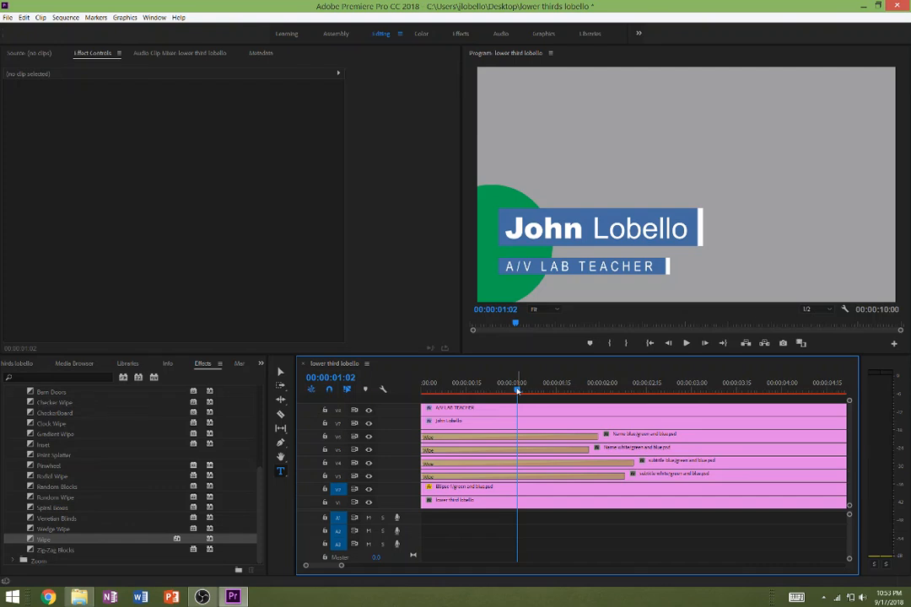
pyautogui.click(498, 426)
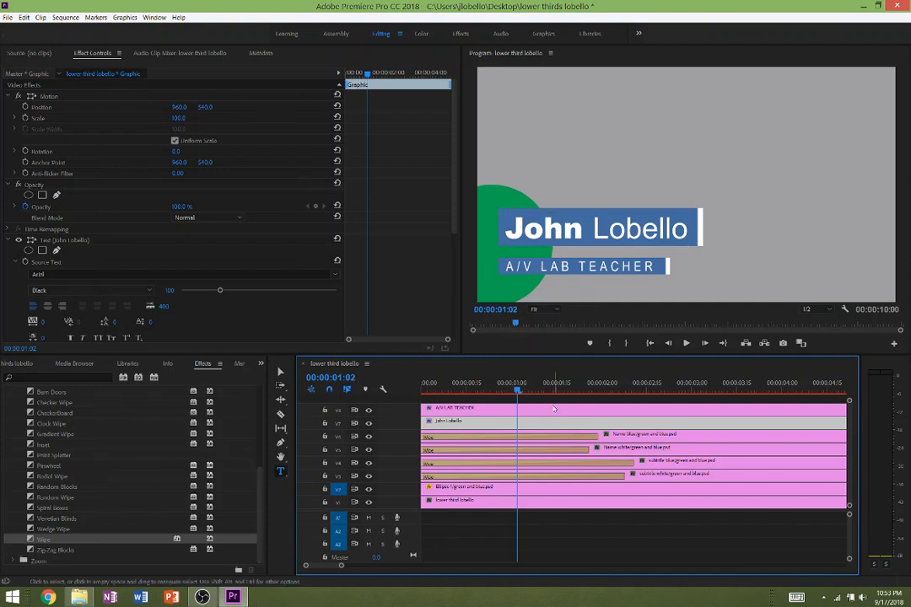
pyautogui.click(43, 195)
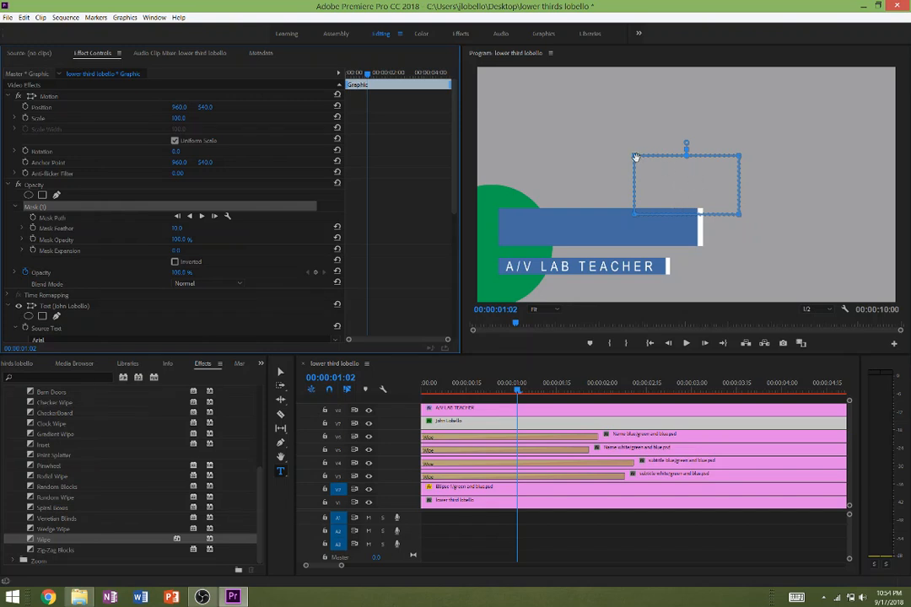
pyautogui.moveTo(635, 157)
pyautogui.mouseDown()
pyautogui.moveTo(605, 159)
pyautogui.moveTo(634, 158)
pyautogui.mouseUp()
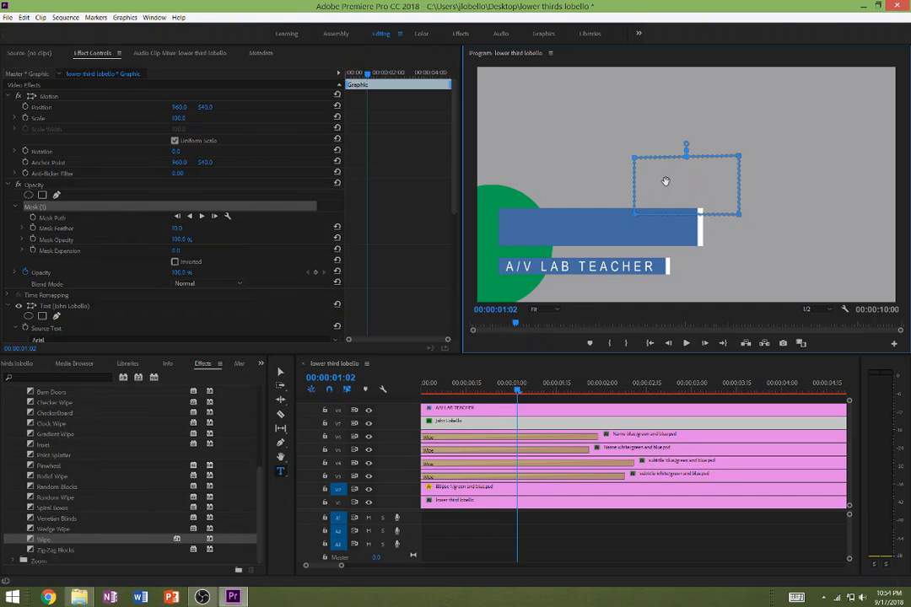
pyautogui.moveTo(634, 204); pyautogui.dragTo(523, 223)
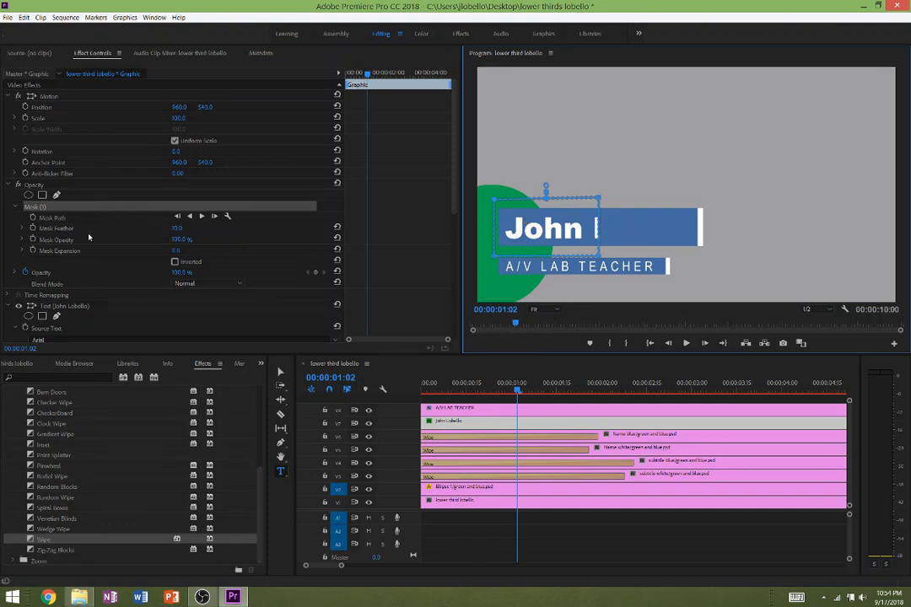
# Set the name mask's feather to 0.
pyautogui.click(179, 238)
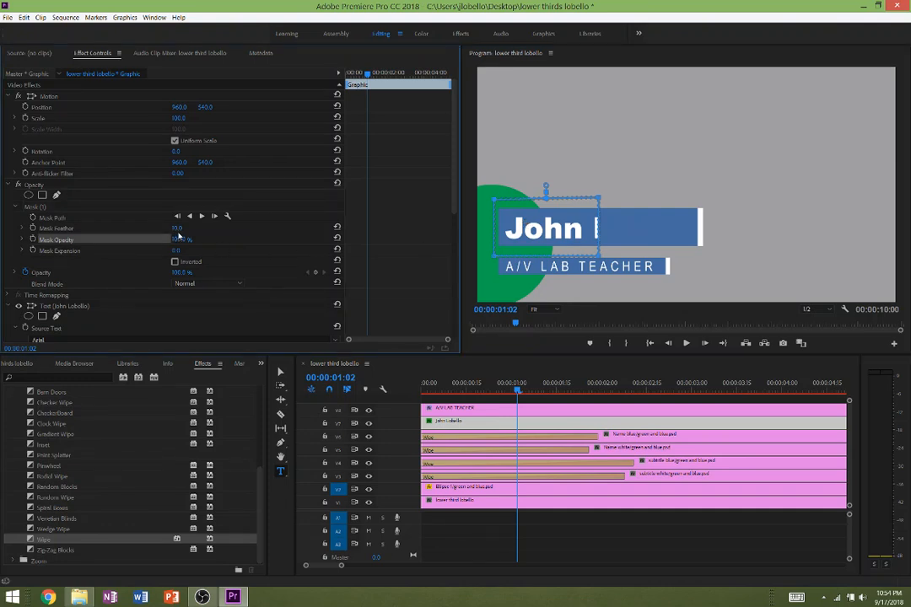
pyautogui.click(179, 234)
pyautogui.click(178, 228)
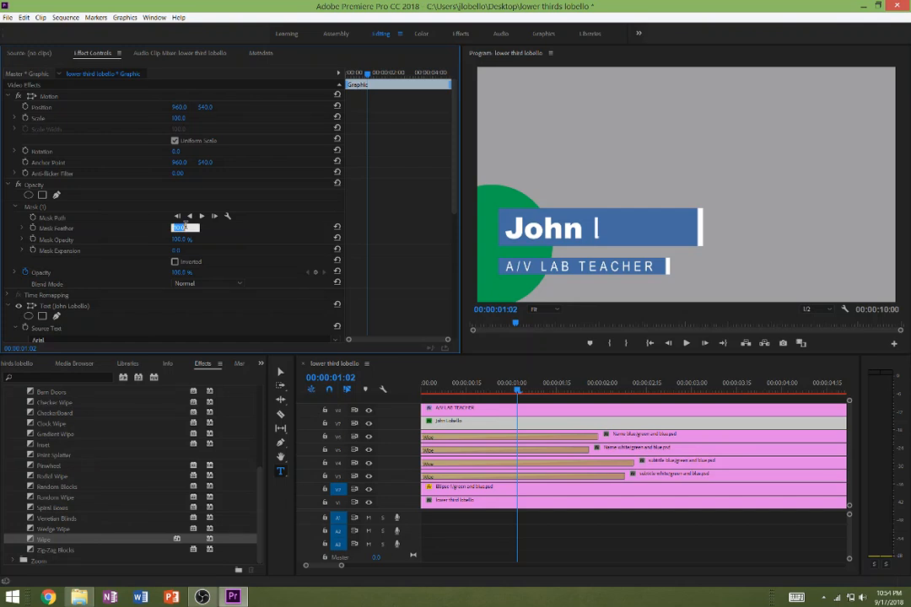
pyautogui.write('0')
pyautogui.press('Return')
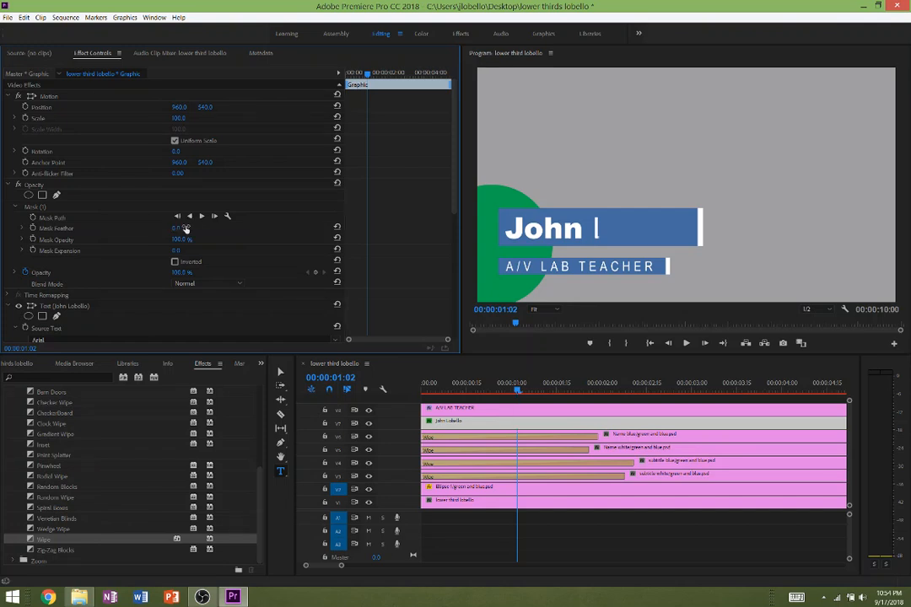
# Stretch the name mask's far corners past the end of the large blue bar so it encloses the whole name.
pyautogui.click(35, 208)
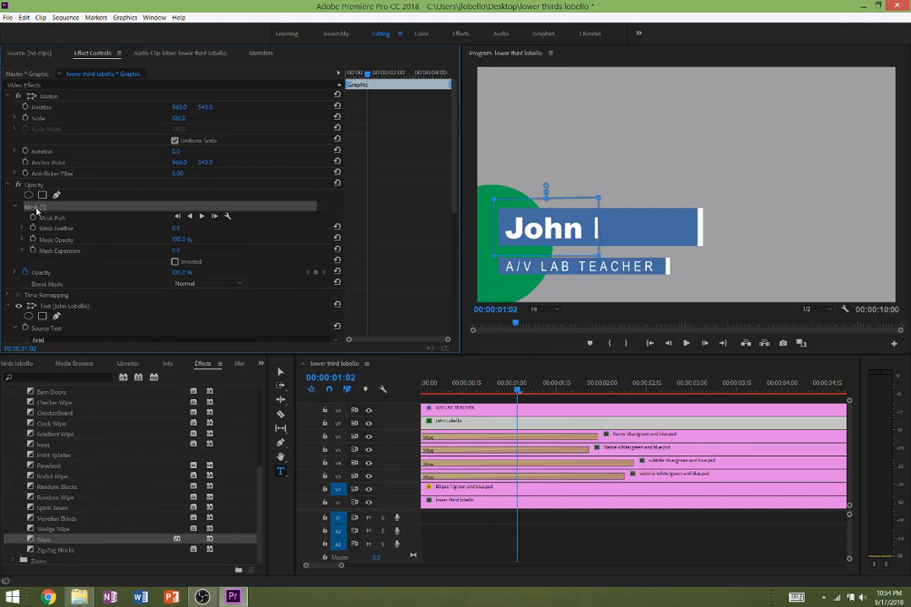
pyautogui.click(619, 197)
pyautogui.moveTo(598, 198); pyautogui.dragTo(711, 206)
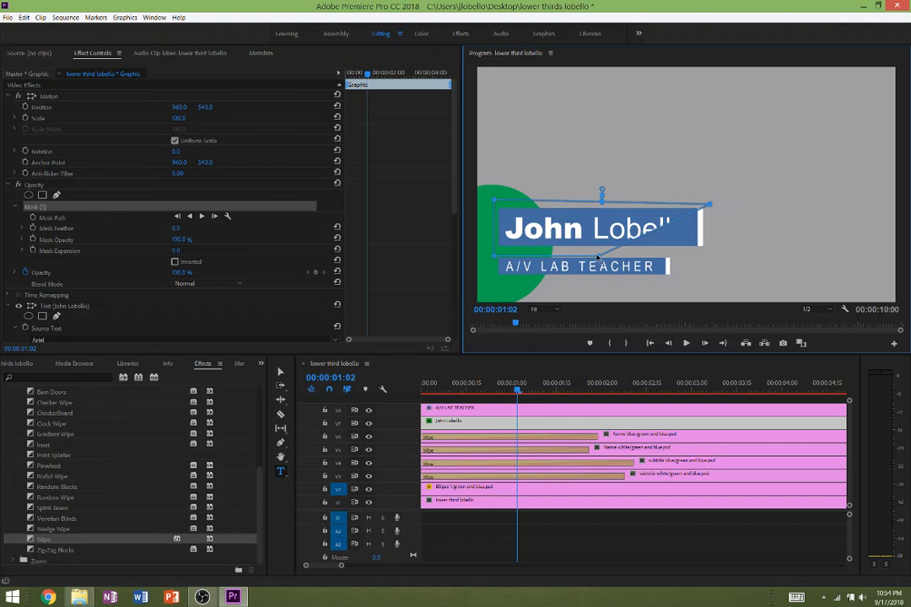
pyautogui.moveTo(598, 257); pyautogui.dragTo(707, 255)
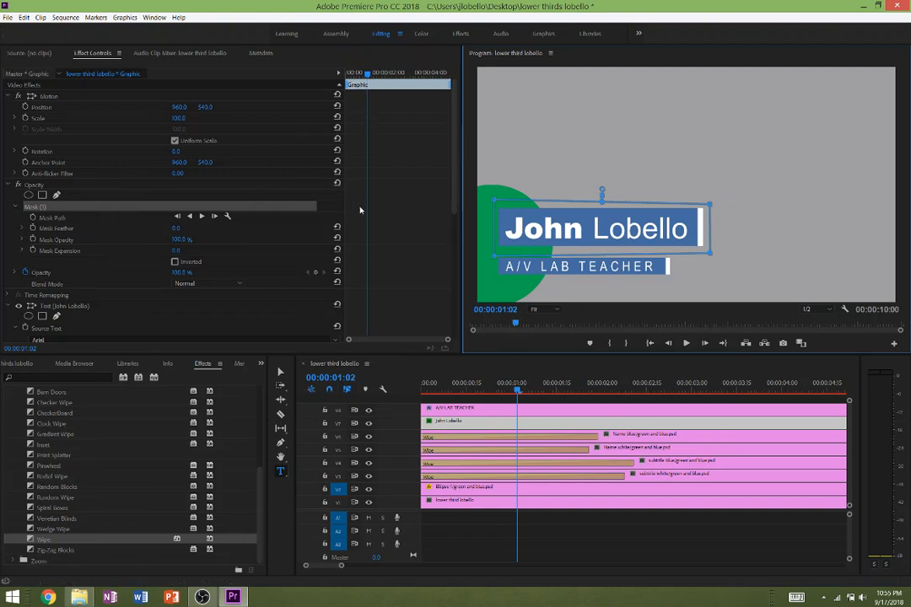
# Keyframe the name's Mask Path at 00:00:01:02, then at 00:00:00:00 slide the mask off the left of the name and preview the reveal.
pyautogui.click(34, 218)
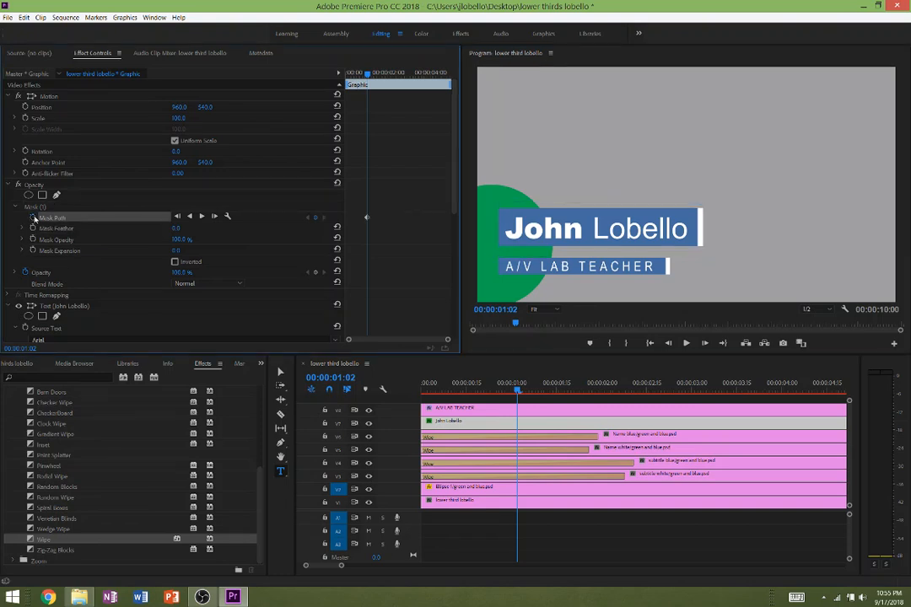
pyautogui.moveTo(443, 386); pyautogui.dragTo(413, 386)
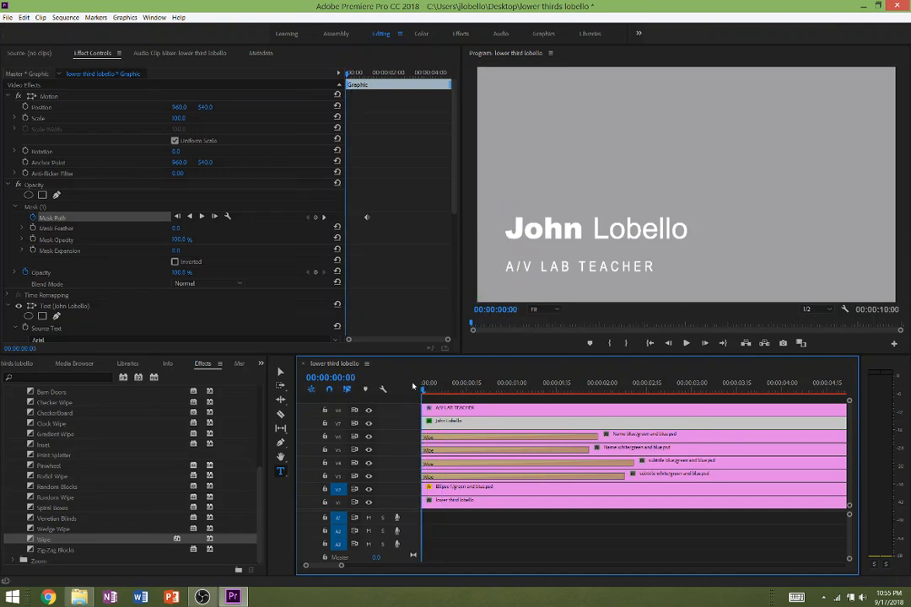
pyautogui.click(44, 207)
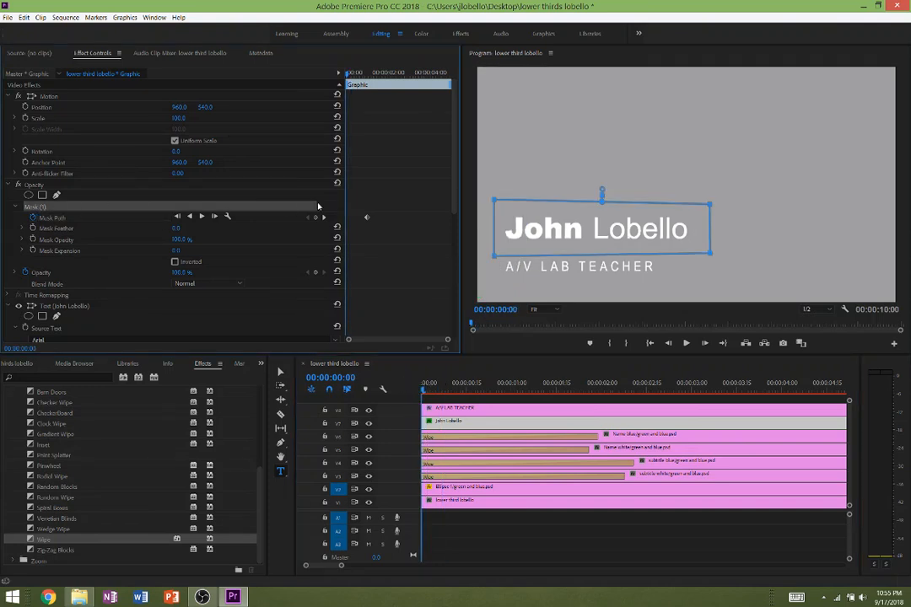
pyautogui.moveTo(553, 227); pyautogui.dragTo(361, 231)
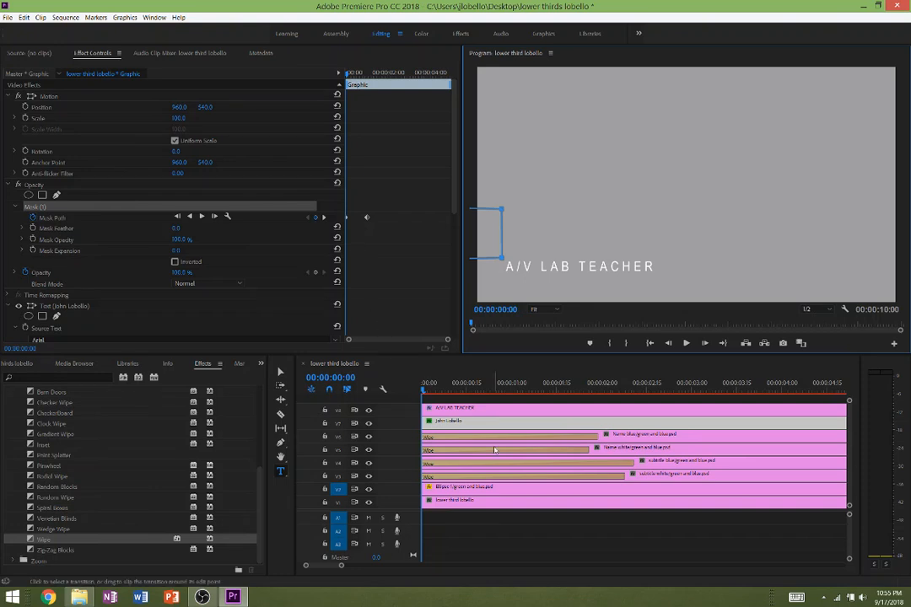
pyautogui.press('space')
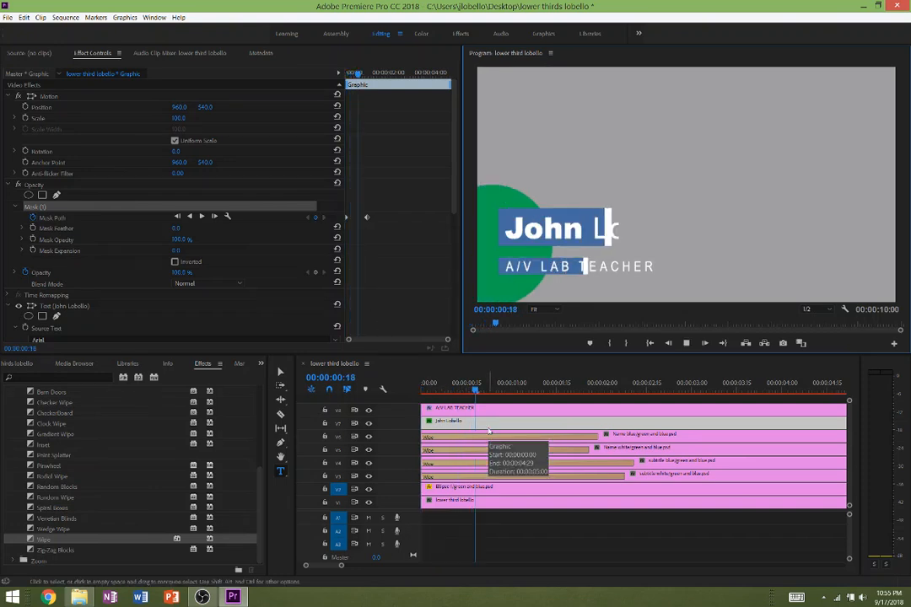
pyautogui.press('space')
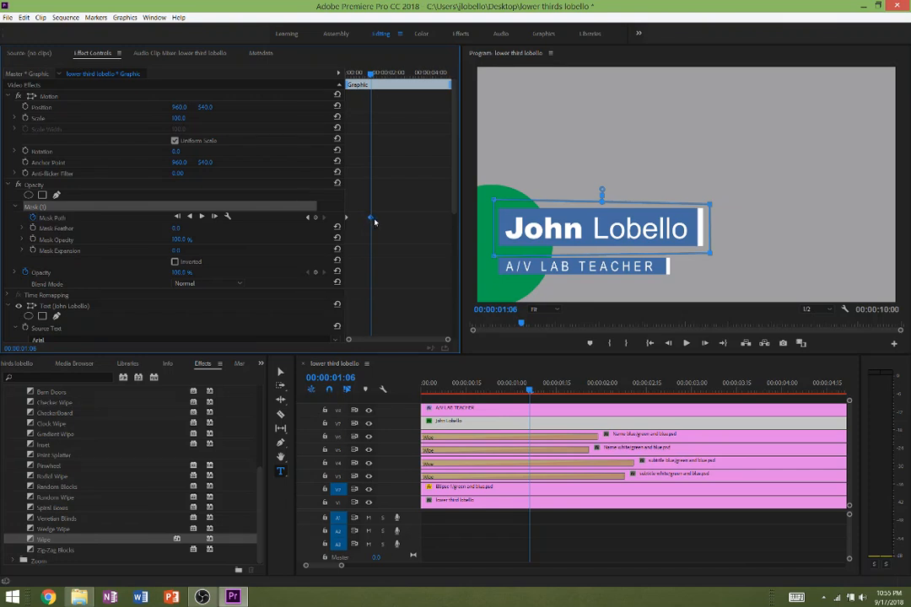
# Delay the name's ending Mask Path keyframe to about one and a half seconds and replay the reveal from the start.
pyautogui.moveTo(373, 219); pyautogui.dragTo(373, 219)
pyautogui.moveTo(475, 381); pyautogui.dragTo(394, 377)
pyautogui.press('space')
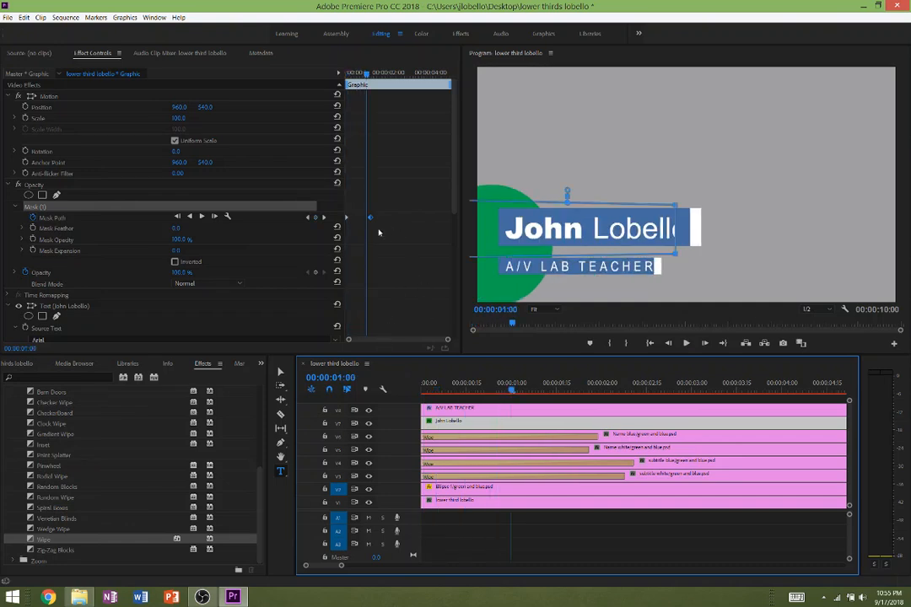
pyautogui.moveTo(370, 218); pyautogui.dragTo(378, 224)
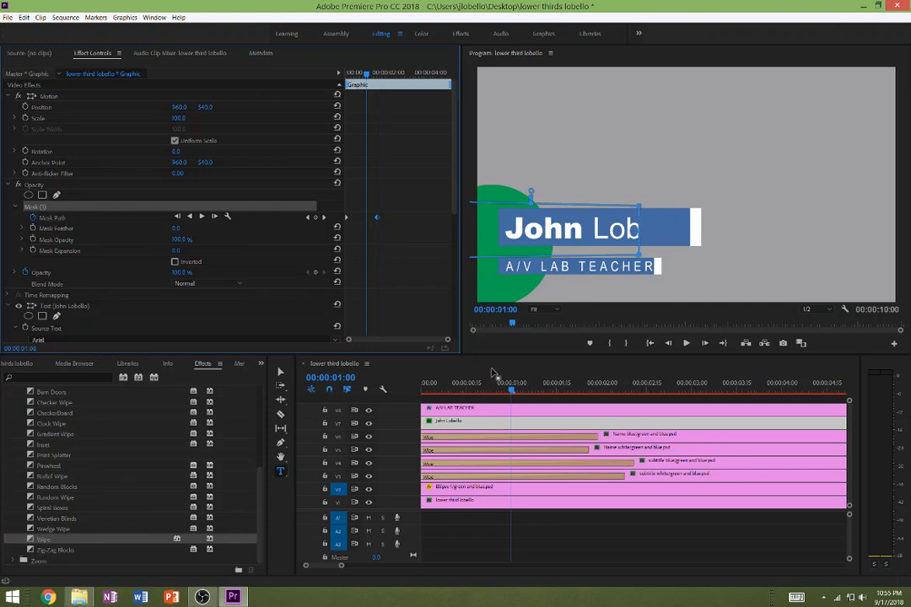
pyautogui.moveTo(490, 384); pyautogui.dragTo(393, 381)
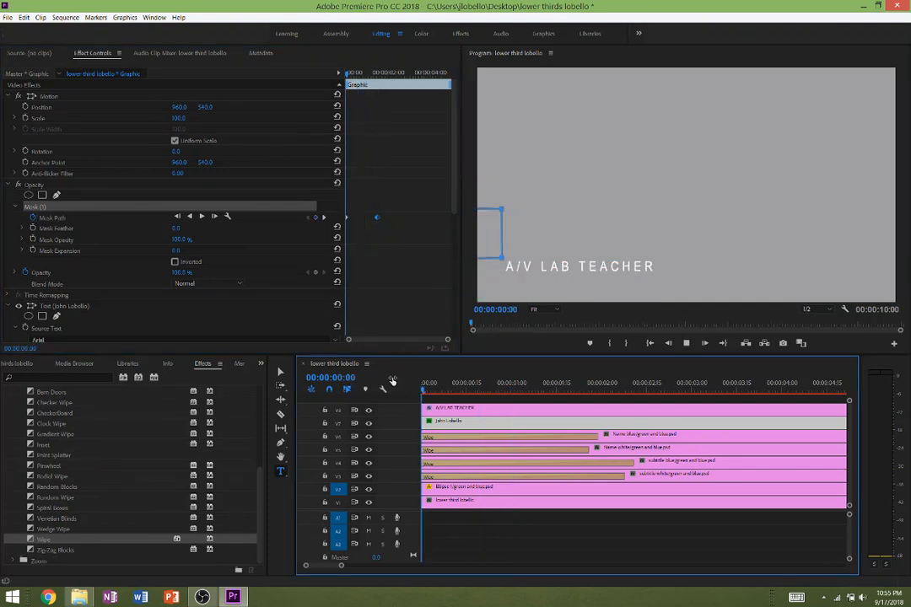
pyautogui.press('space')
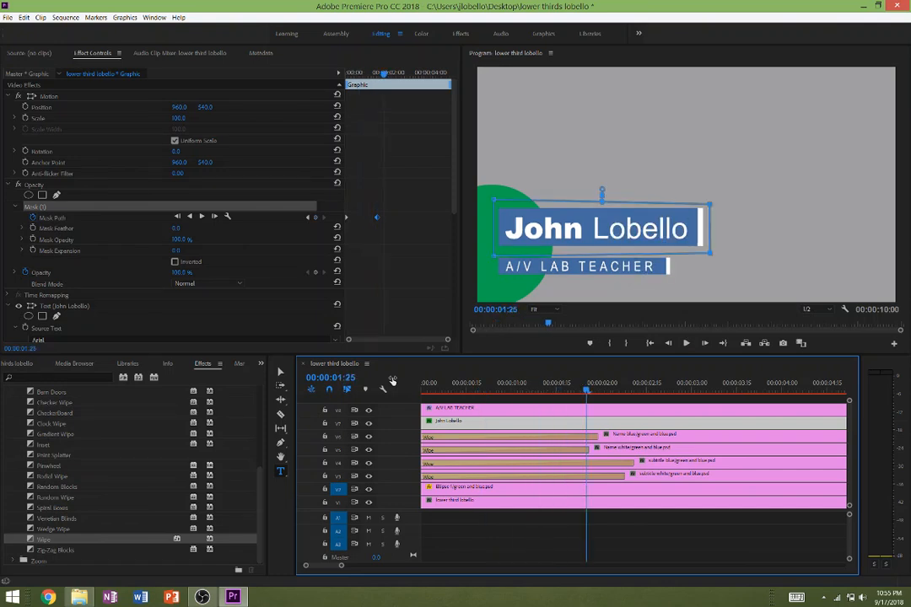
# Try to change the ending Mask Path keyframe's interpolation to Bezier.
pyautogui.rightClick(377, 222)
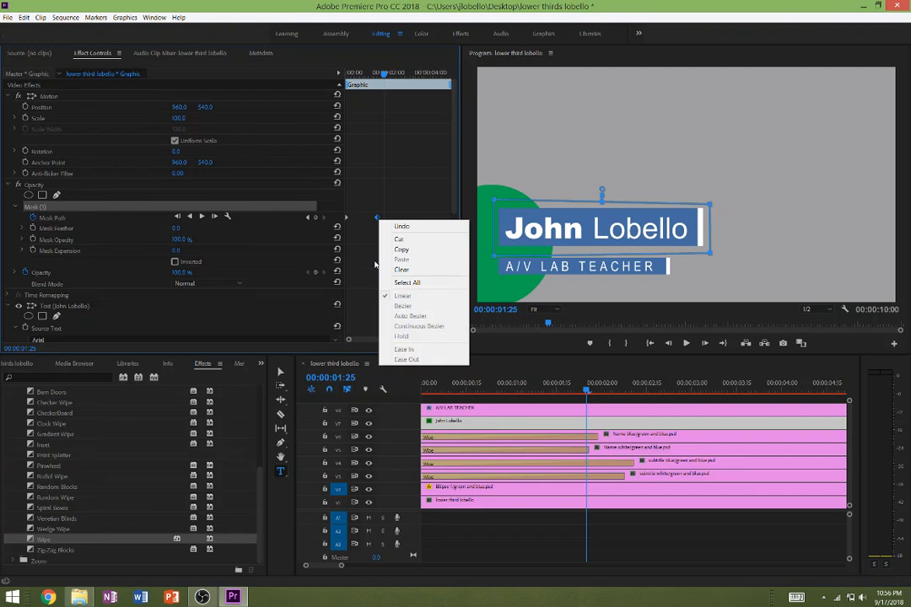
pyautogui.click(375, 218)
pyautogui.rightClick(375, 218)
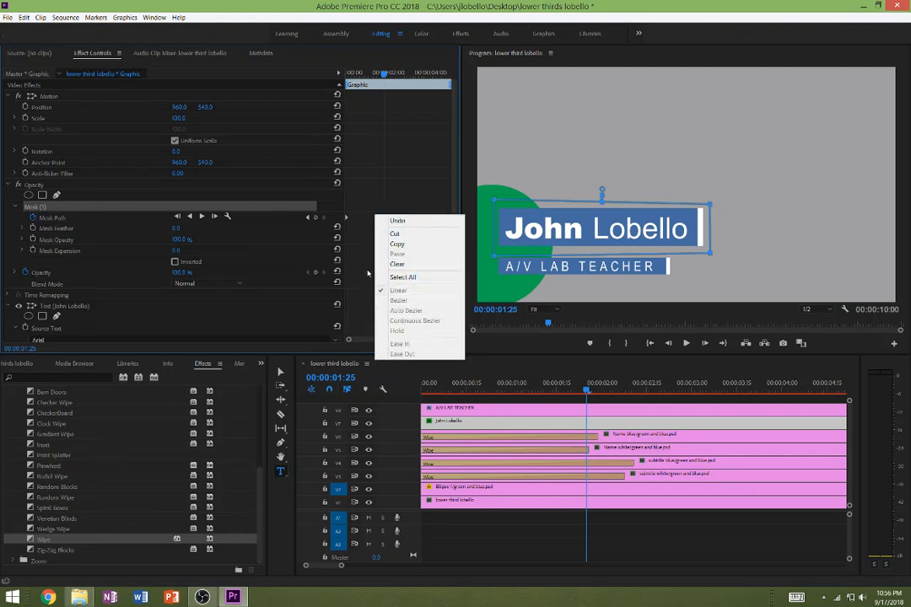
pyautogui.click(405, 301)
pyautogui.rightClick(379, 219)
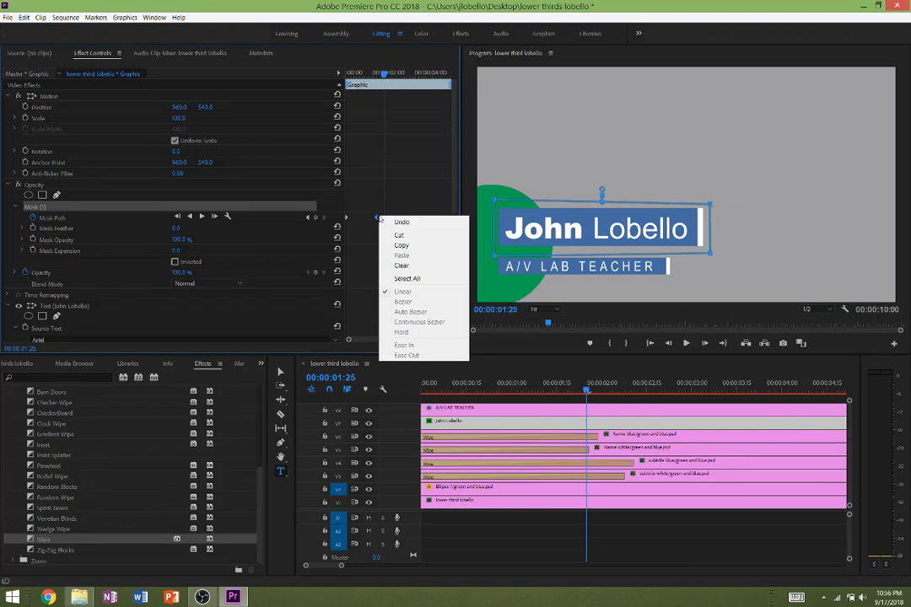
pyautogui.click(363, 250)
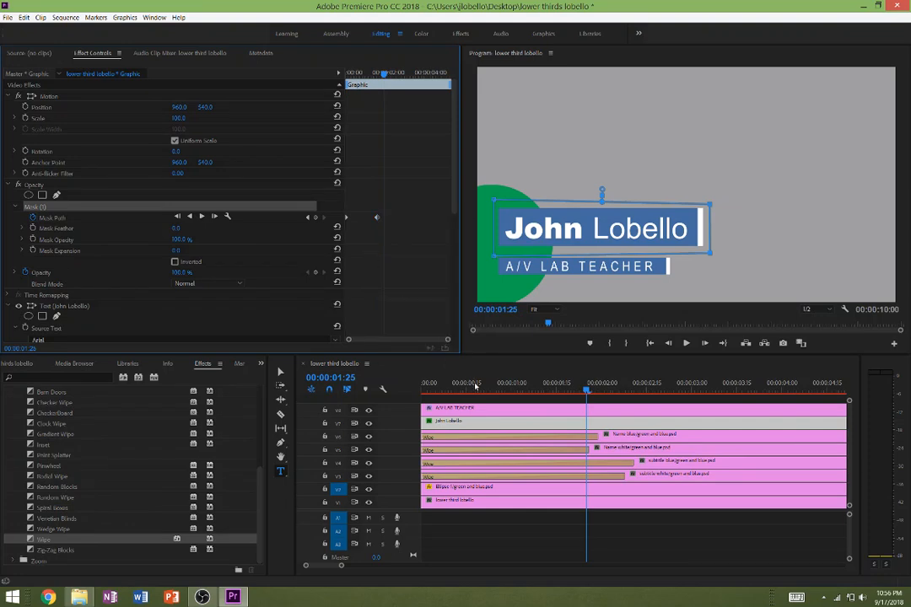
# Copy the name clip's Motion, Opacity and Time Remapping attributes onto the subtitle clip and play the animation from the start.
pyautogui.rightClick(480, 430)
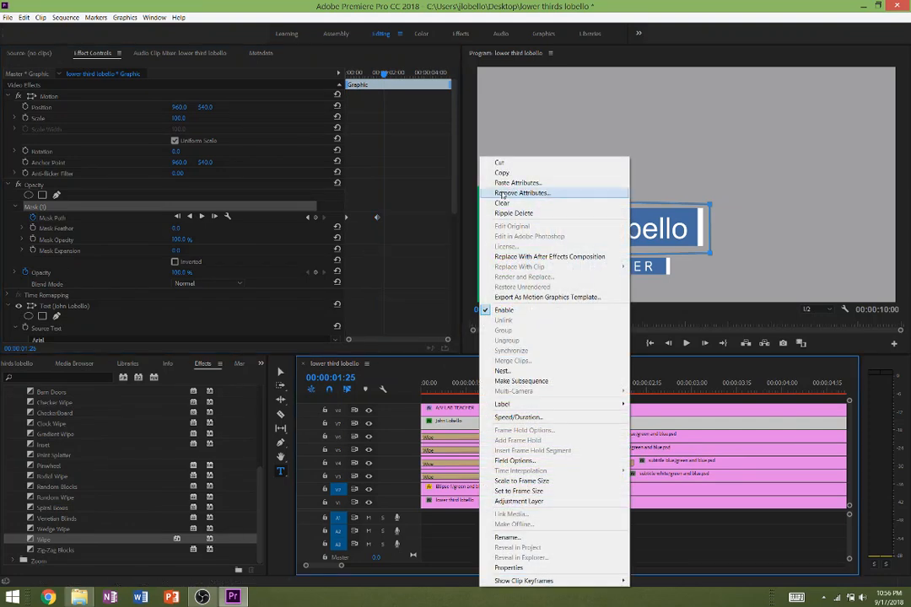
pyautogui.click(505, 172)
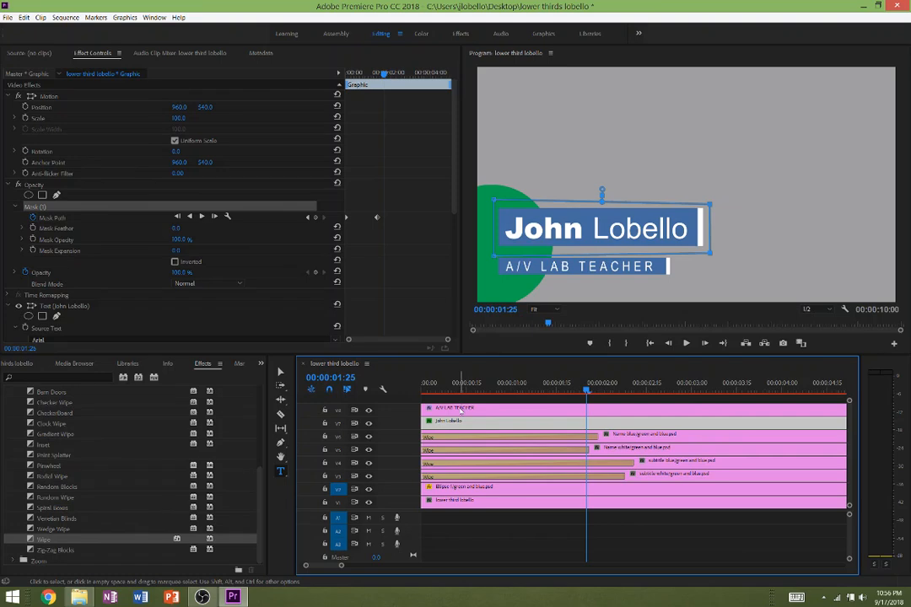
pyautogui.click(462, 408)
pyautogui.rightClick(461, 410)
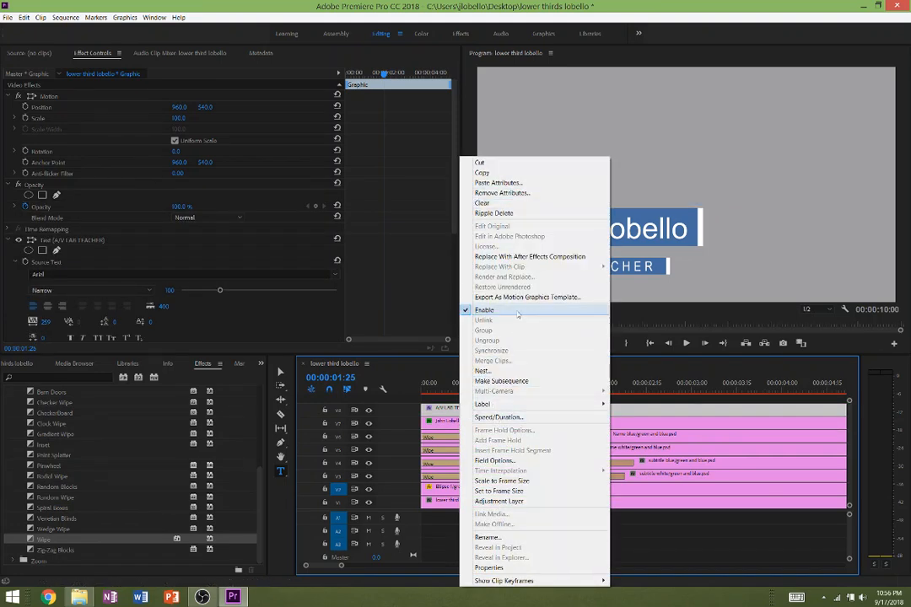
pyautogui.click(498, 182)
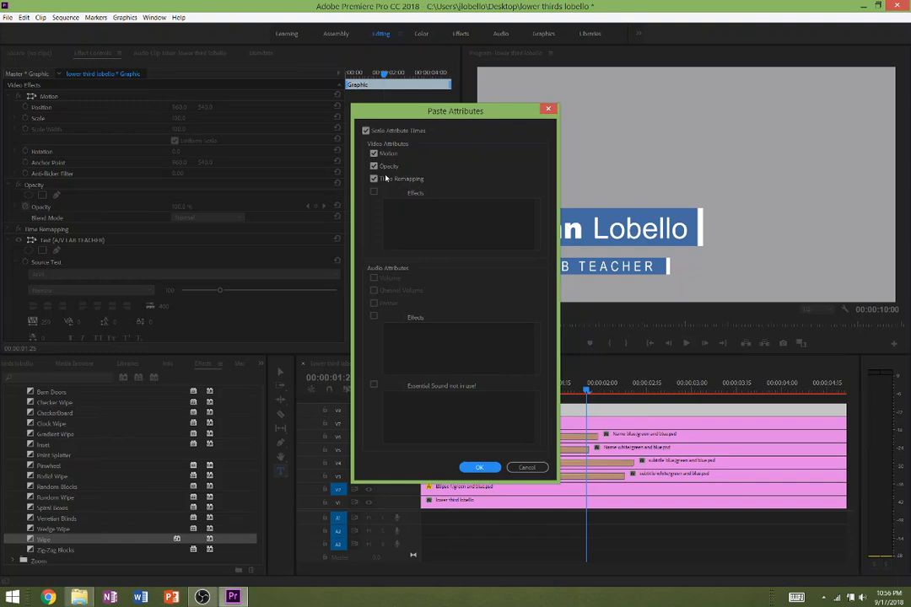
pyautogui.click(469, 469)
pyautogui.click(509, 388)
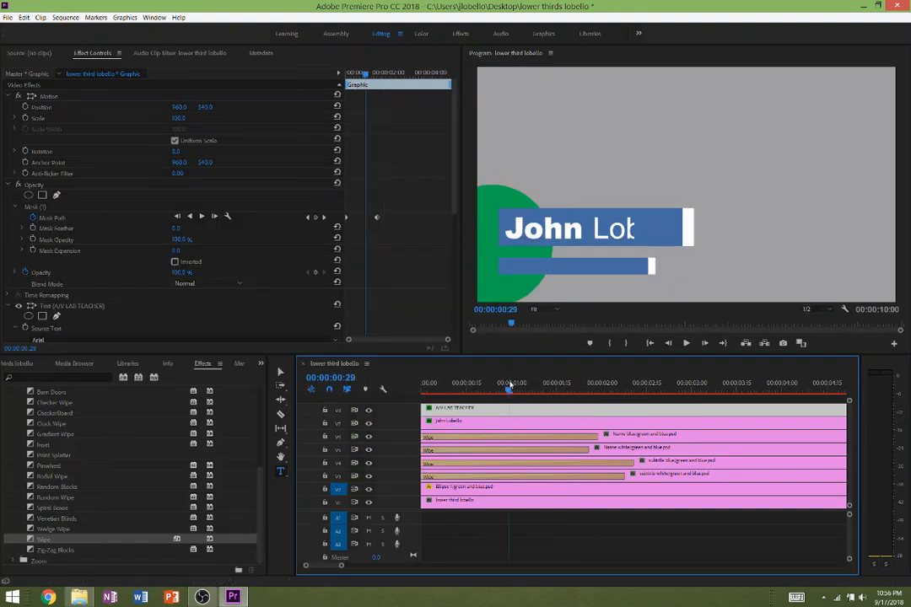
pyautogui.moveTo(510, 386); pyautogui.dragTo(388, 383)
pyautogui.press('space')
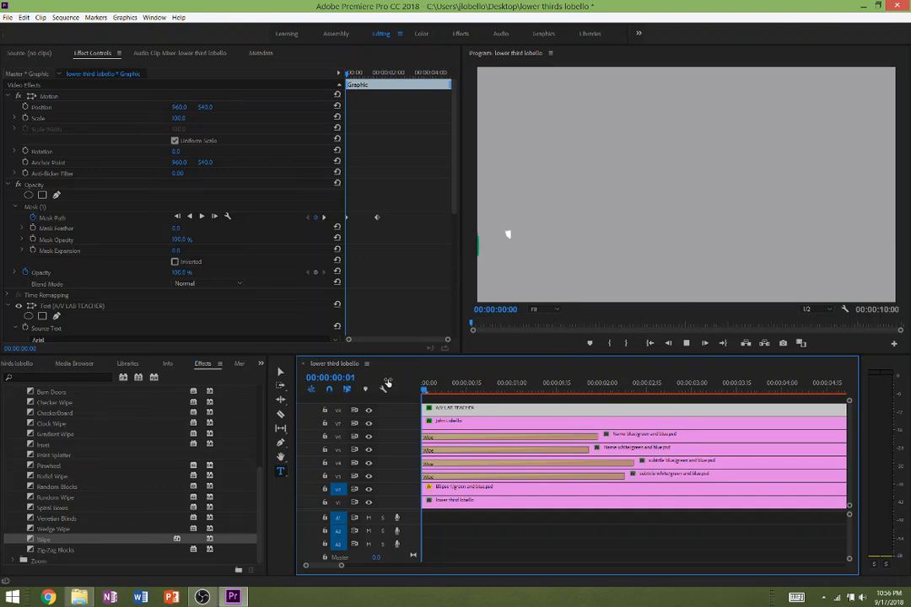
pyautogui.press('space')
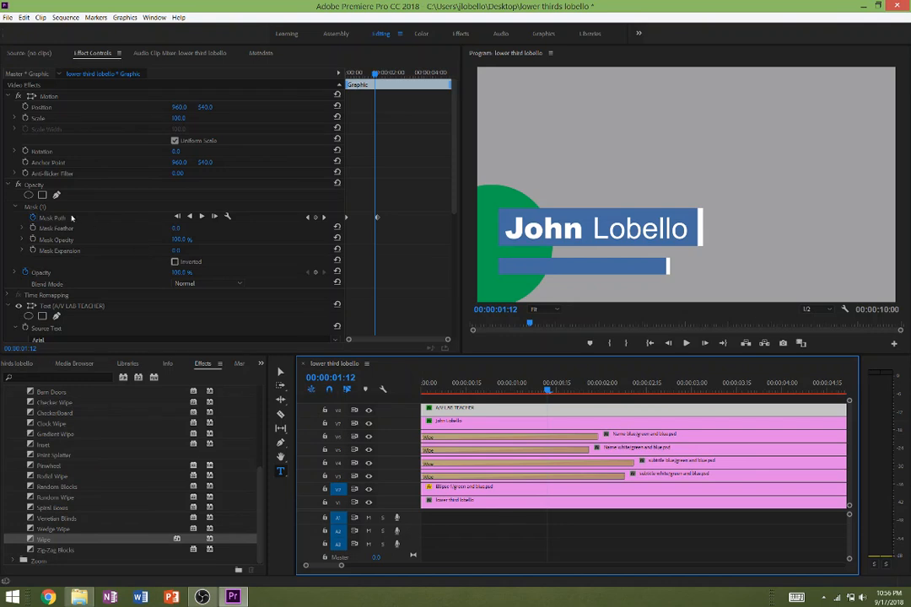
# Move the subtitle clip's opacity mask down over the A/V LAB TEACHER text at 00:00:01:12, keeping a single ending Mask Path keyframe.
pyautogui.click(36, 208)
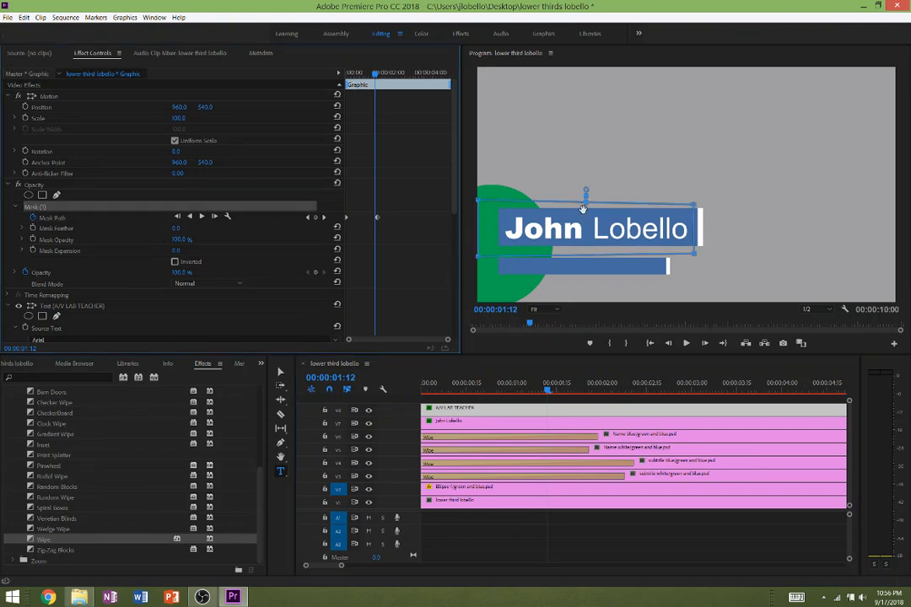
pyautogui.moveTo(568, 245); pyautogui.dragTo(568, 283)
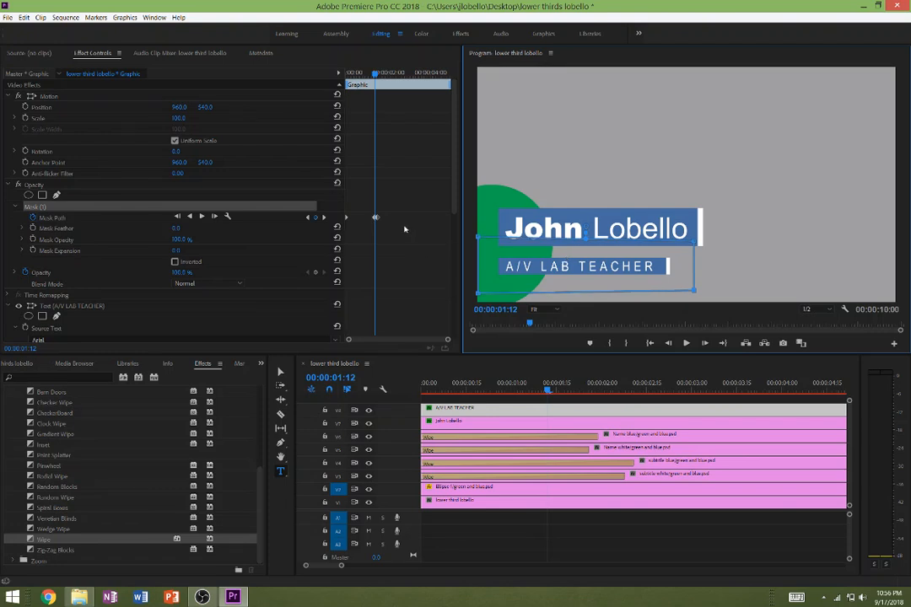
pyautogui.click(374, 218)
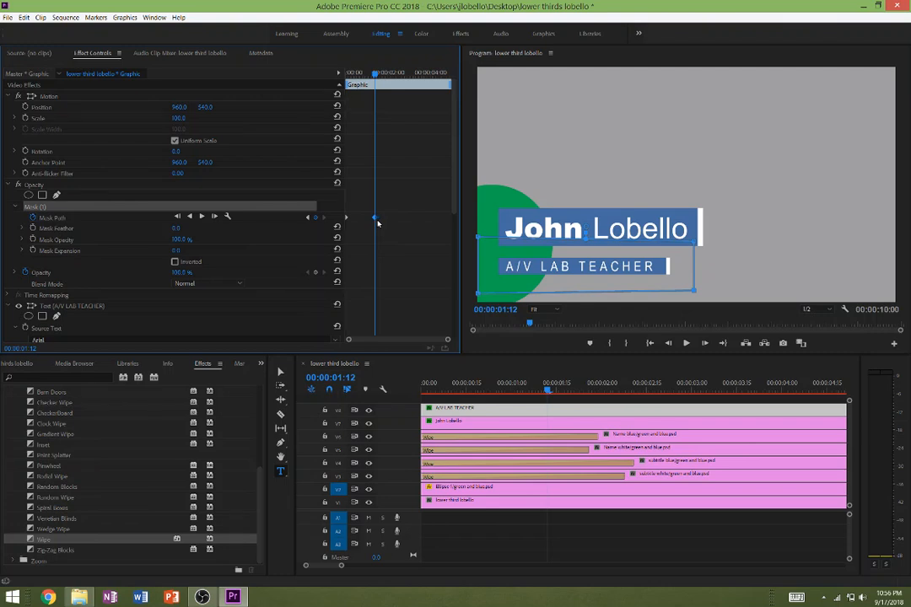
# Delay the subtitle's ending Mask Path keyframe slightly, to about 00:00:01:18, and play the animation from the start.
pyautogui.moveTo(377, 221); pyautogui.dragTo(381, 220)
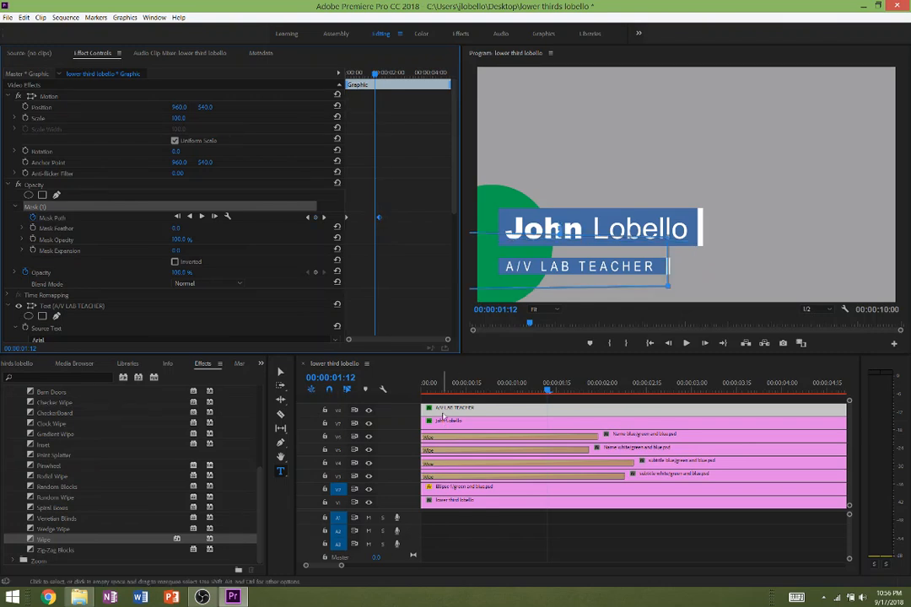
pyautogui.moveTo(443, 385); pyautogui.dragTo(355, 387)
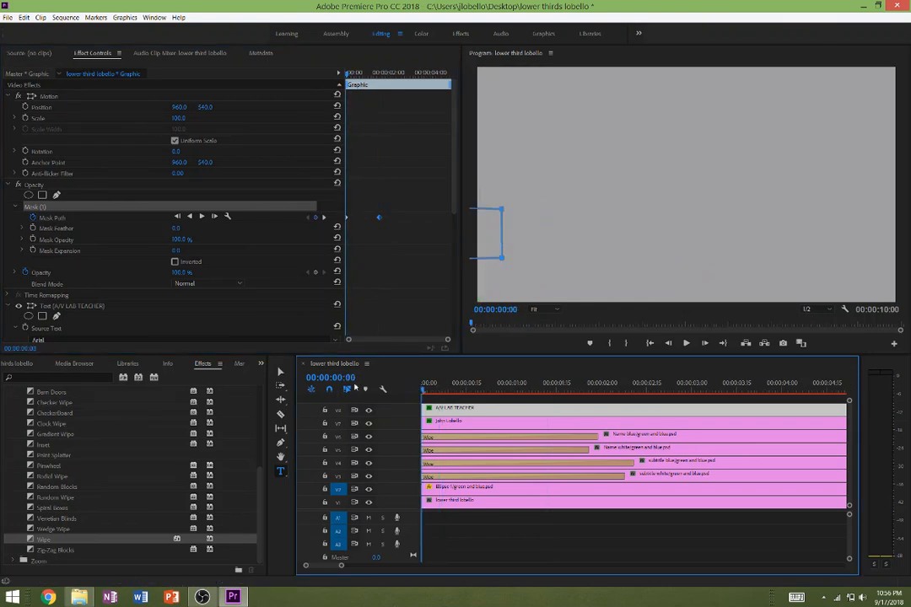
pyautogui.press('space')
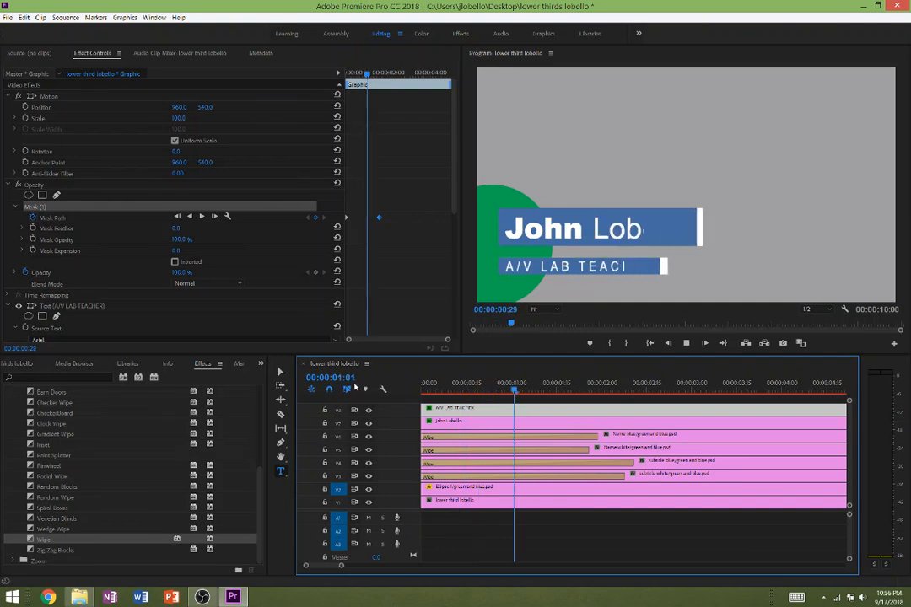
pyautogui.press('space')
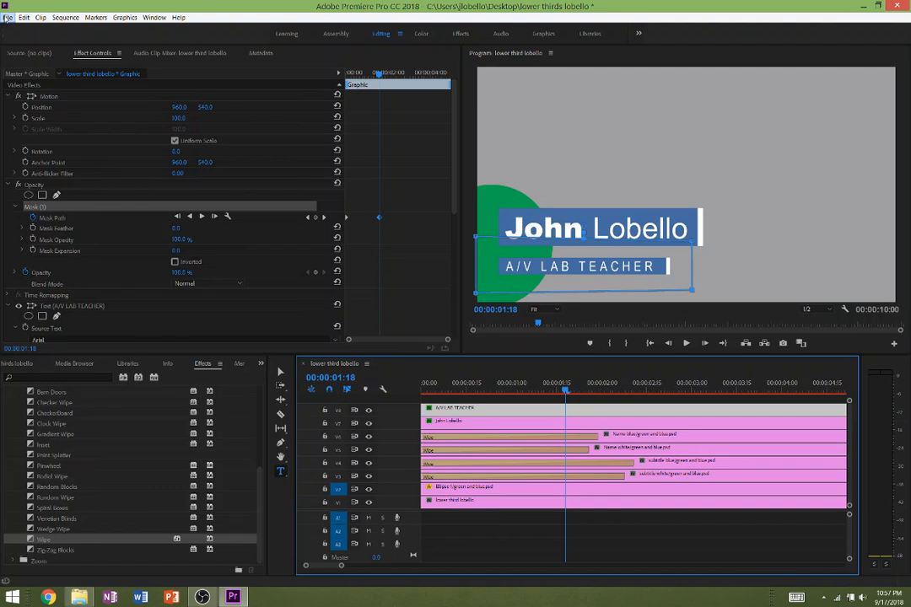
pyautogui.click(7, 17)
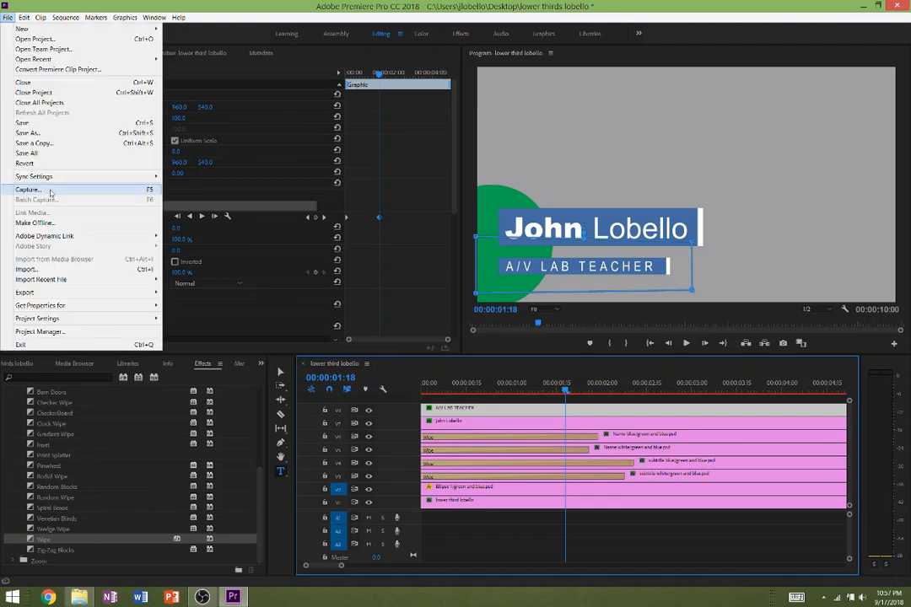
pyautogui.click(87, 271)
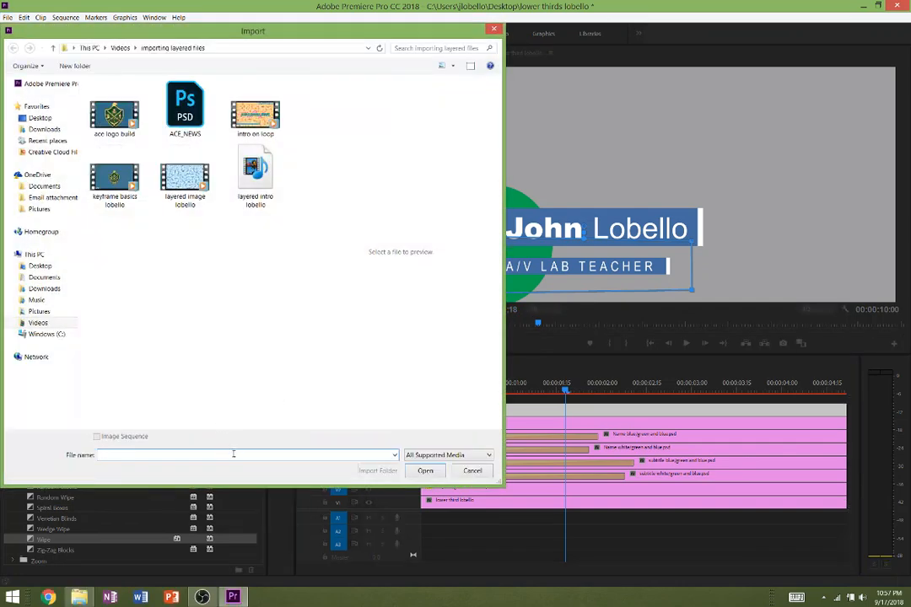
pyautogui.click(476, 476)
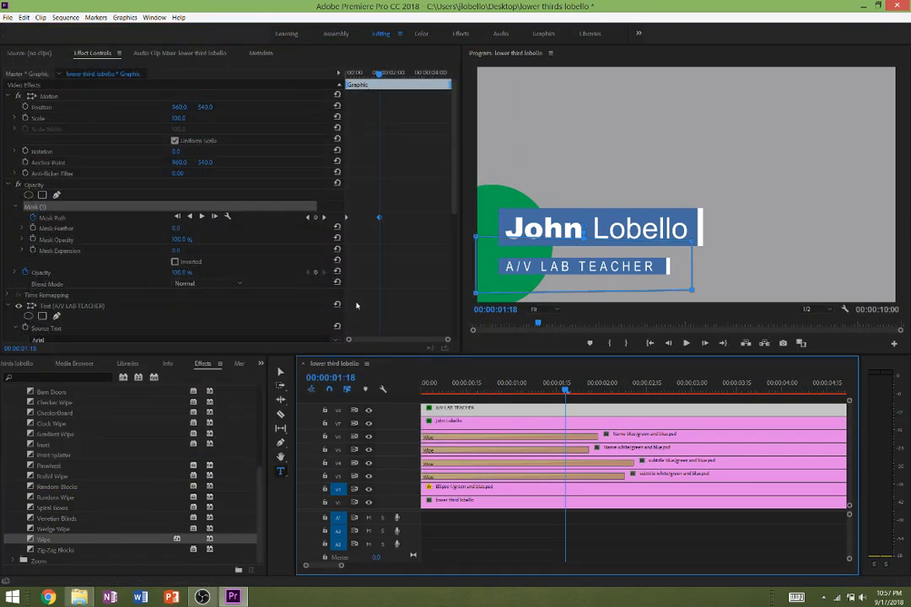
# Export the lower third sequence as an H.264 MP4 video with the Match Source - High bitrate preset.
pyautogui.click(23, 17)
pyautogui.moveTo(8, 17)
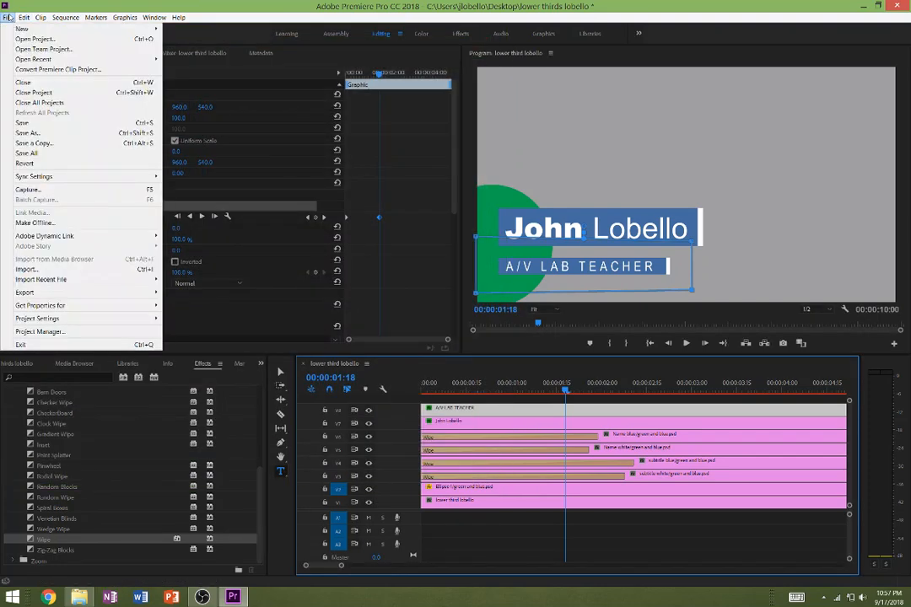
pyautogui.moveTo(65, 292)
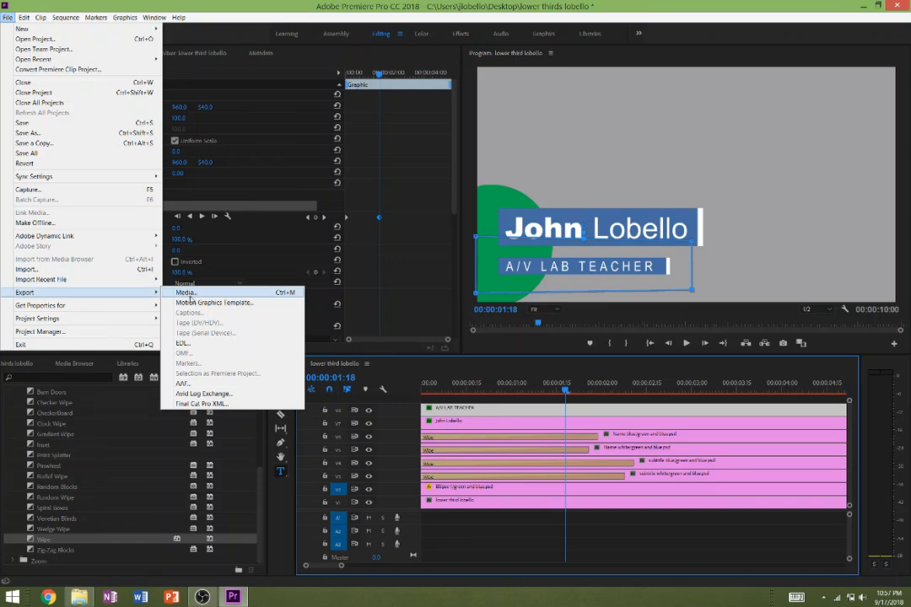
pyautogui.click(190, 296)
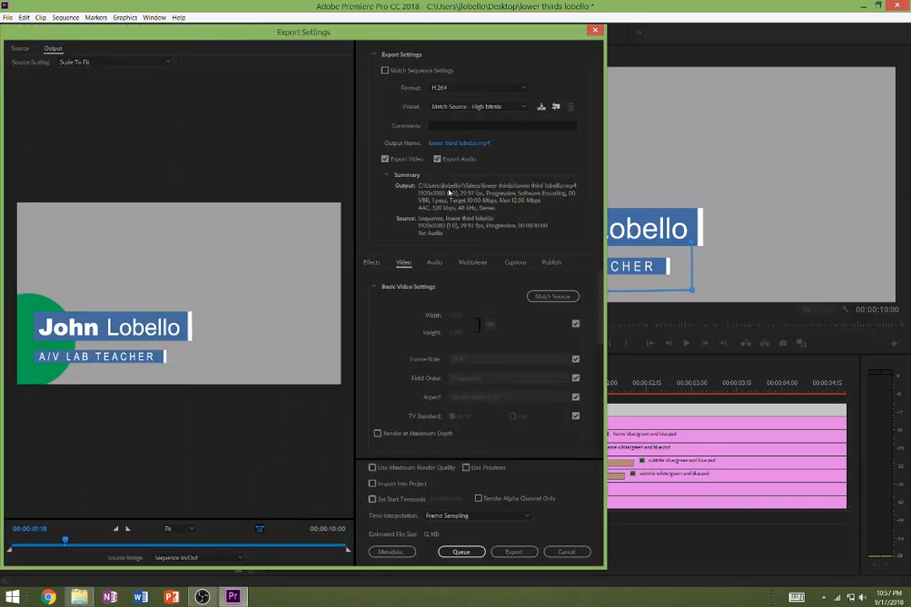
pyautogui.click(512, 551)
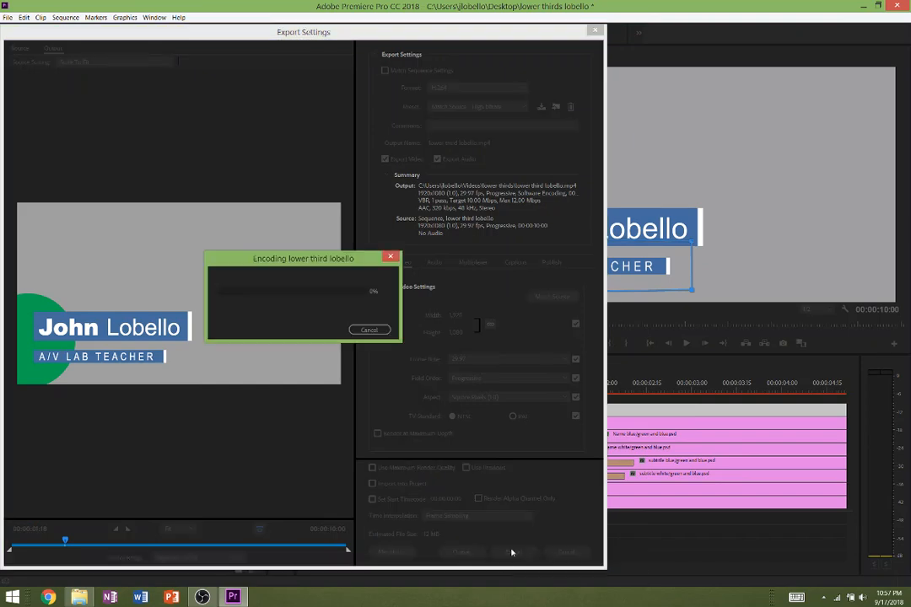